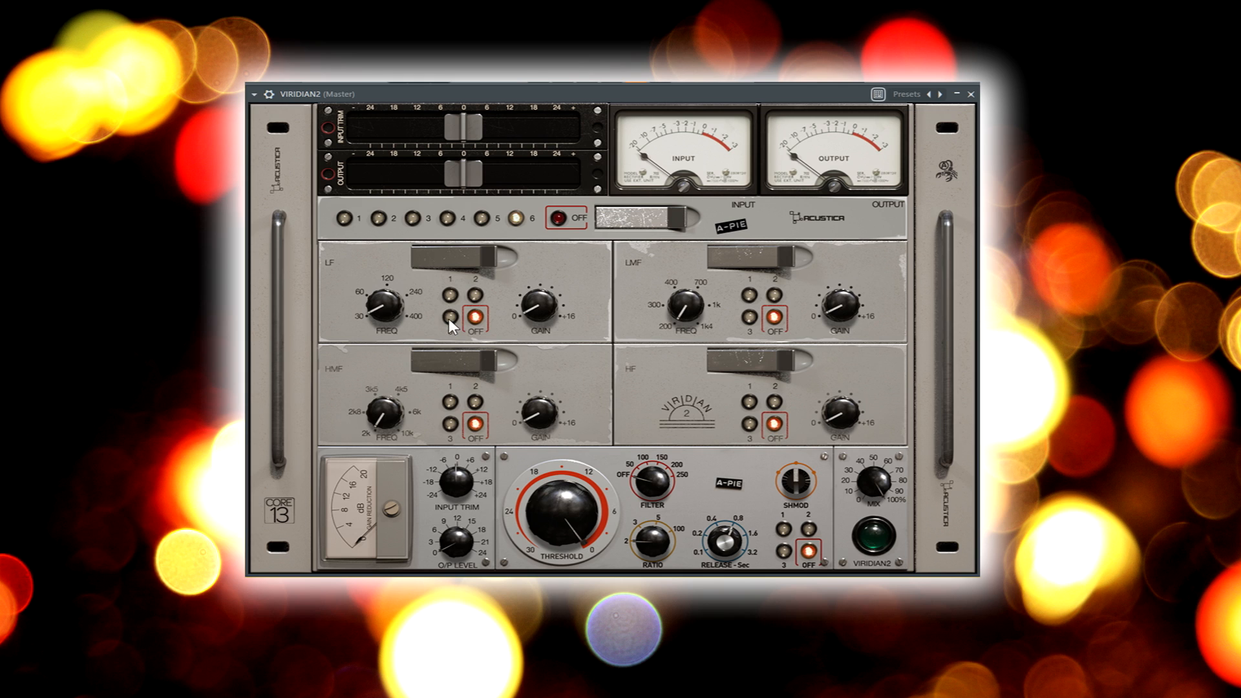
- Audition LF band models 1, 2 and 3 on the VIRIDIAN2 equalizer, trying the gain control on each
left_click(450, 295)
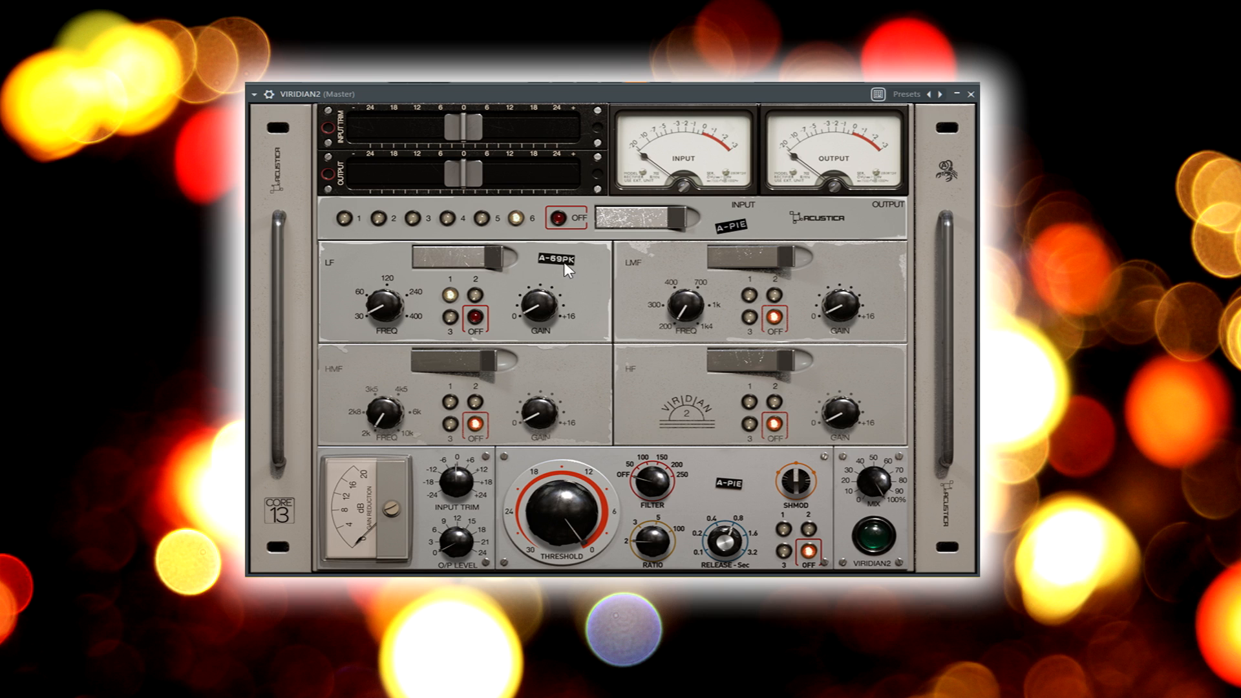
left_click_drag(542, 303, 541, 326)
left_click(475, 296)
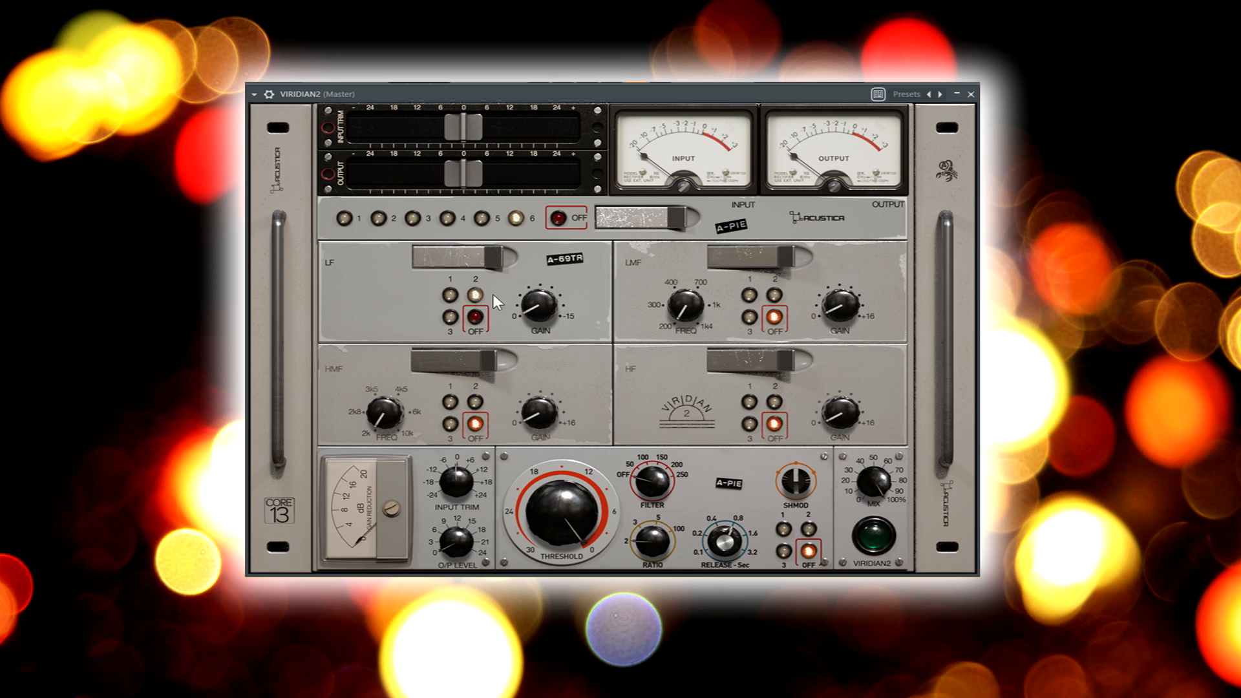
left_click_drag(541, 302, 588, 233)
left_click(450, 317)
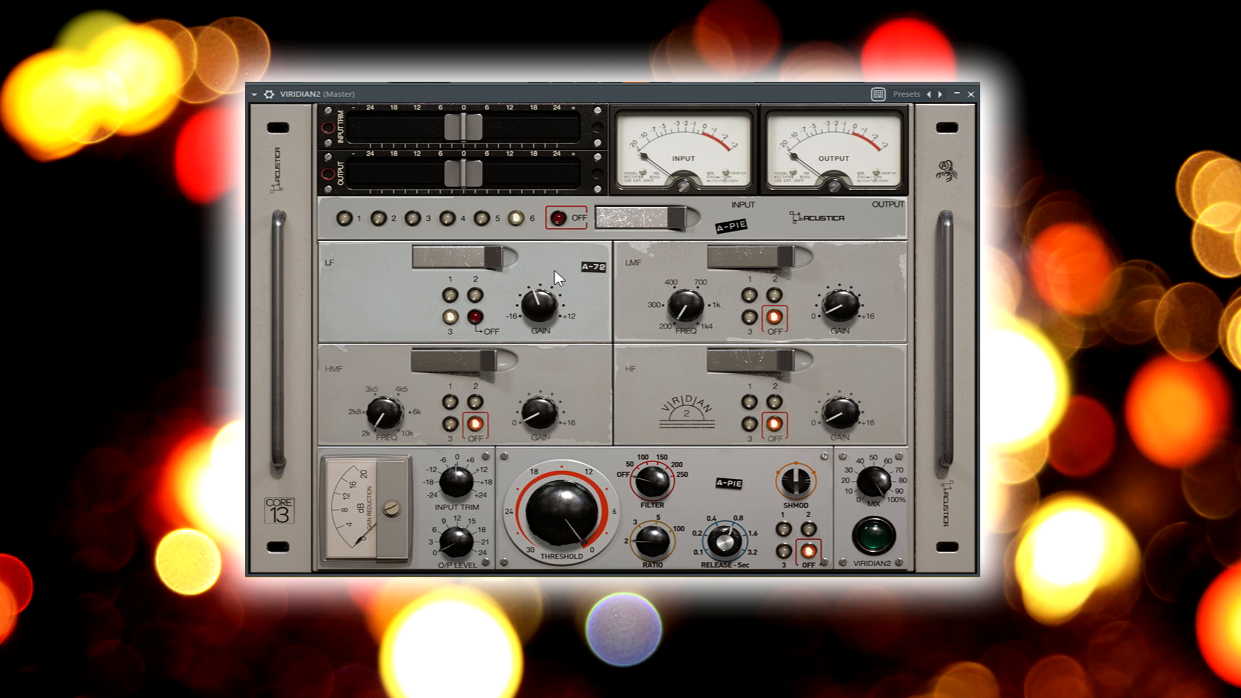
left_click_drag(546, 311, 544, 282)
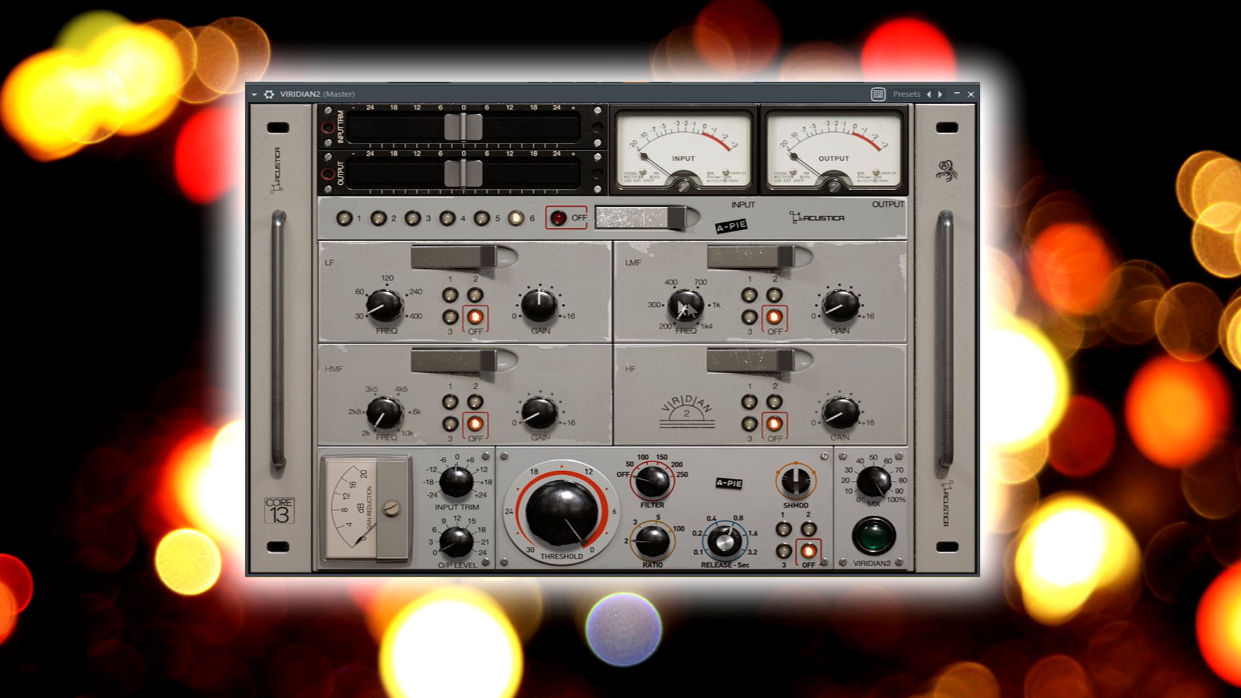
- Switch the LMF band through models 1, 2 and 3 to compare the A-69PK, A-69TR and A-72 versions
left_click(750, 296)
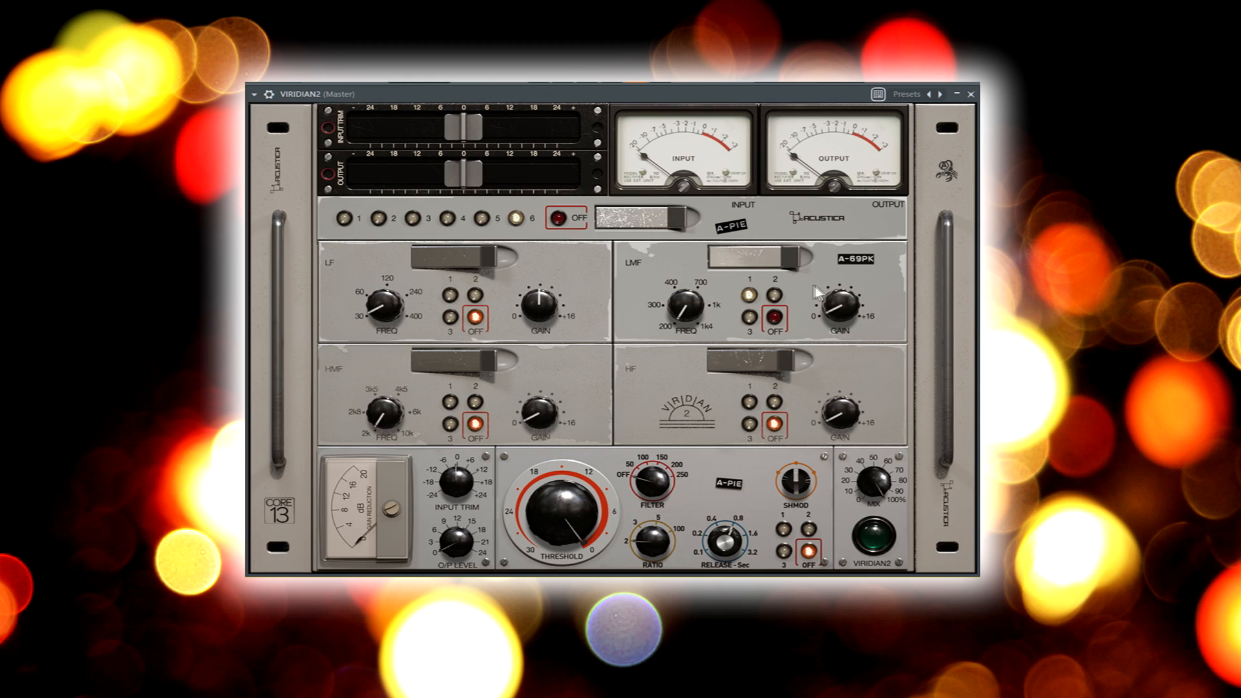
left_click(778, 293)
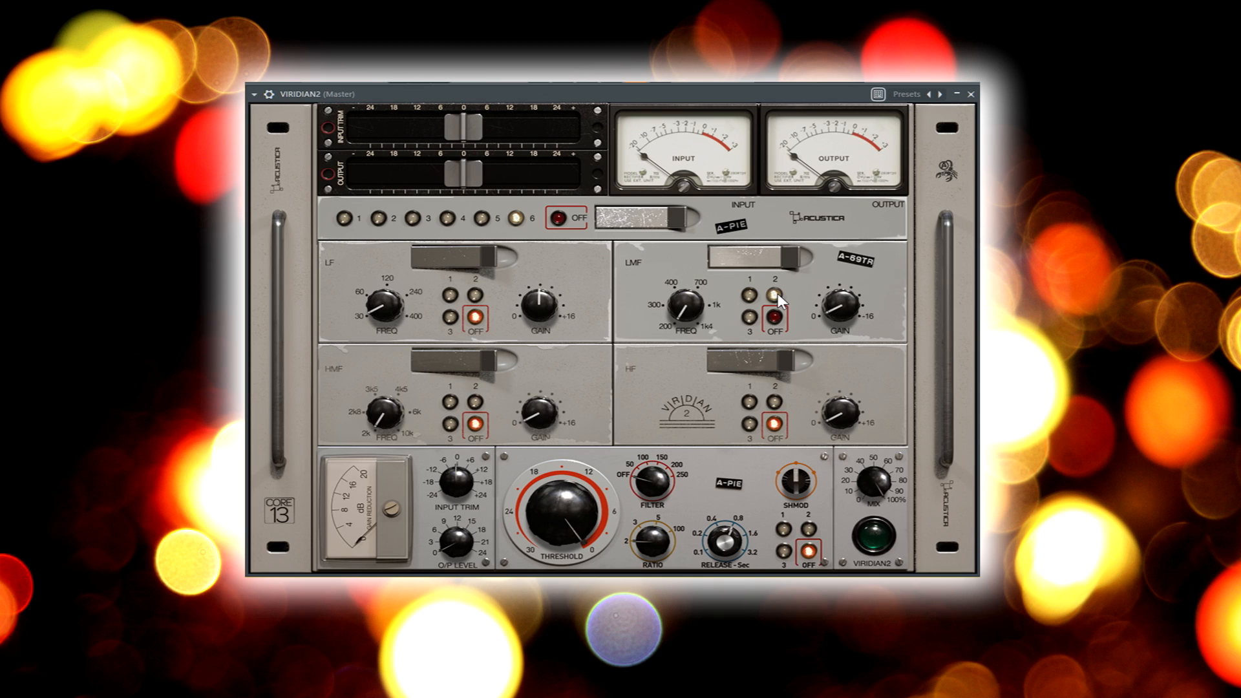
left_click(750, 316)
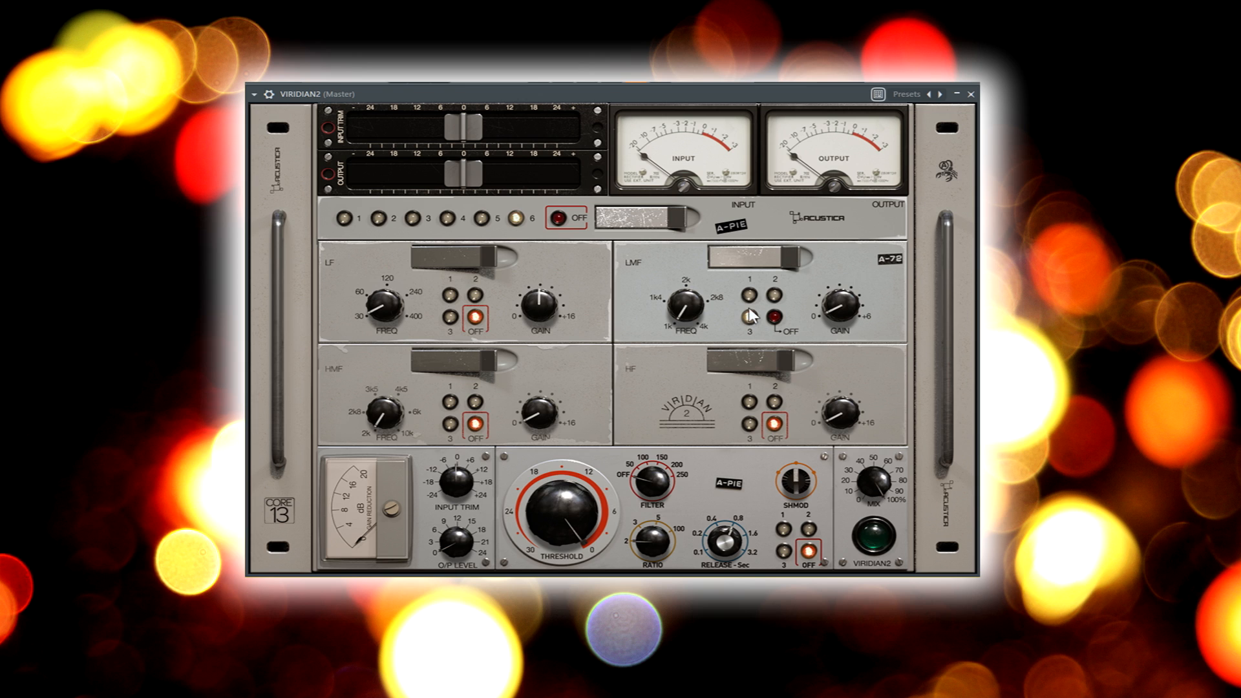
- Step through the HMF band's models, including A-72, and switch the band off
left_click(477, 400)
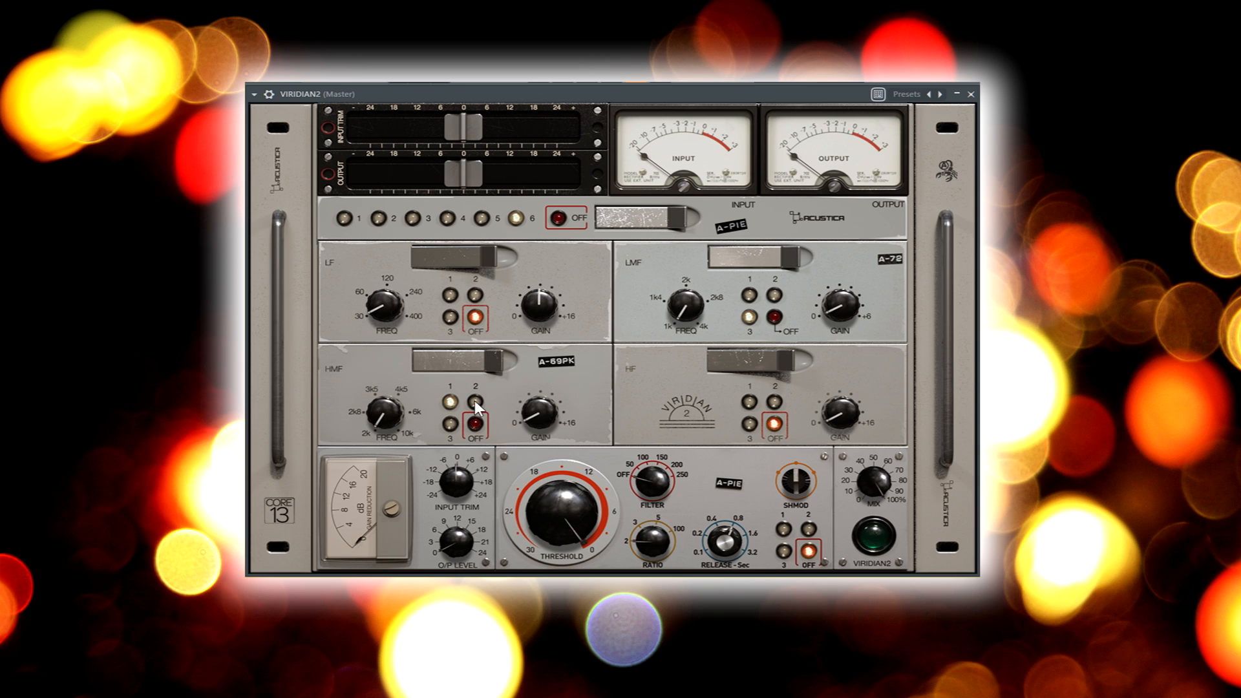
left_click(451, 423)
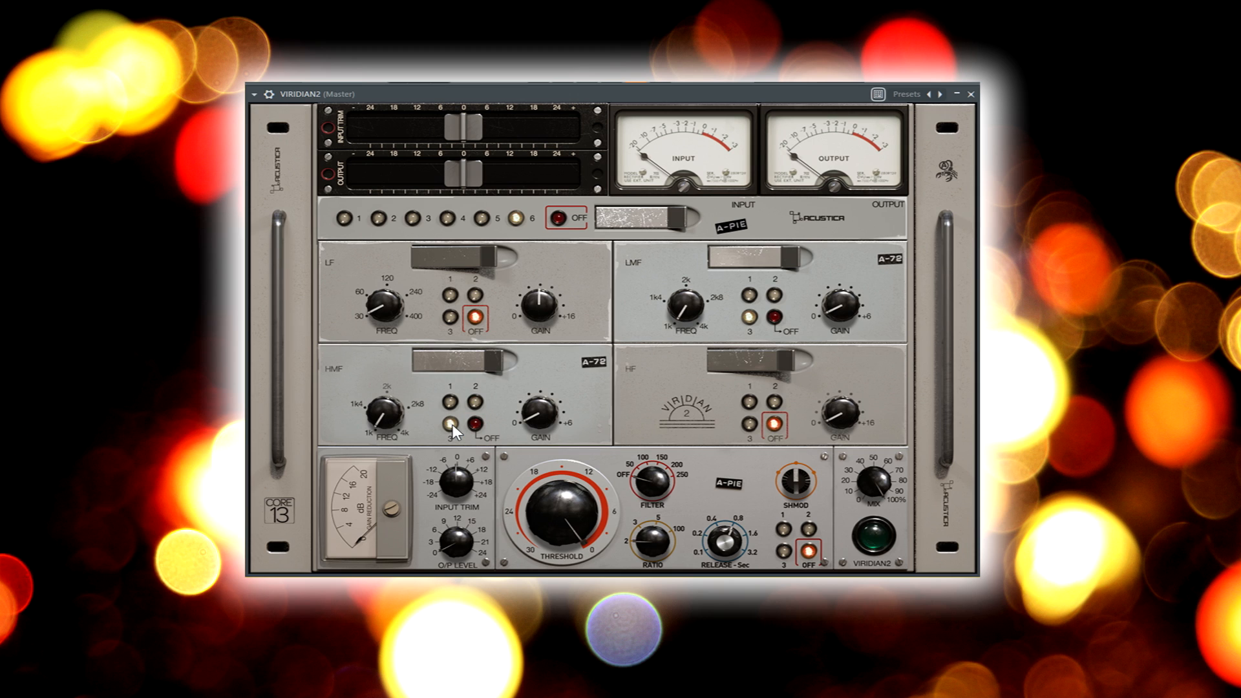
left_click(451, 423)
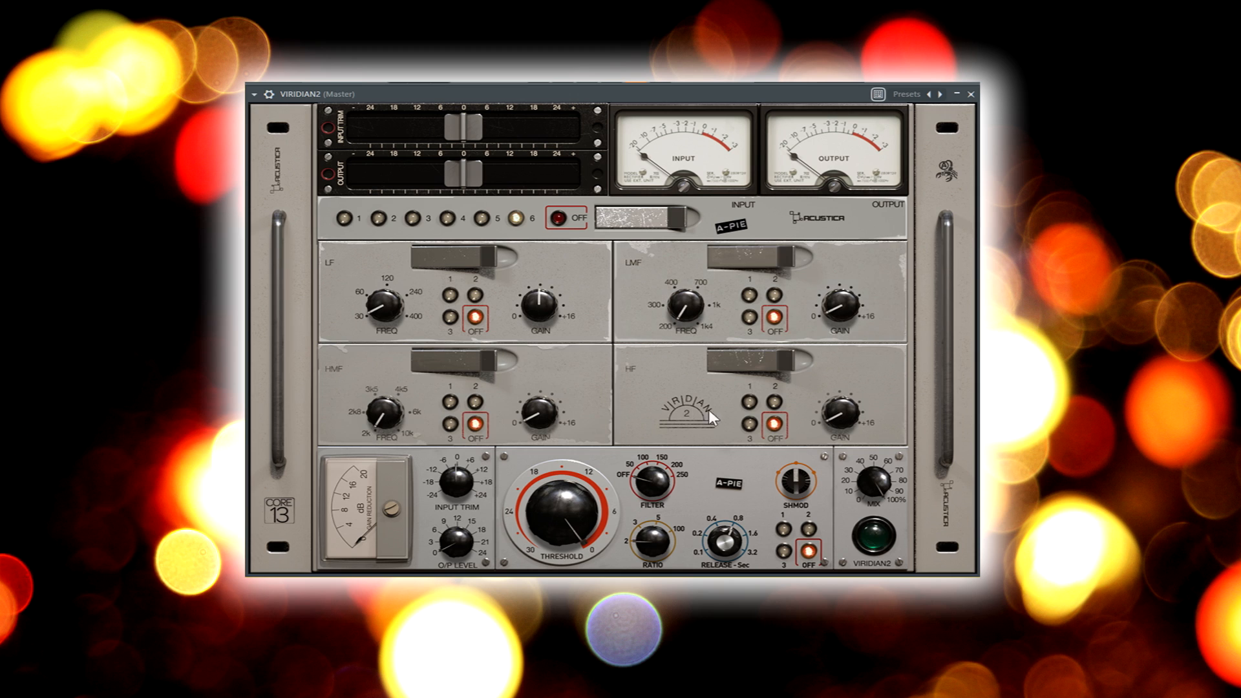
- Step the HF band through models 1, 2 and 3 and turn the band off
left_click(750, 401)
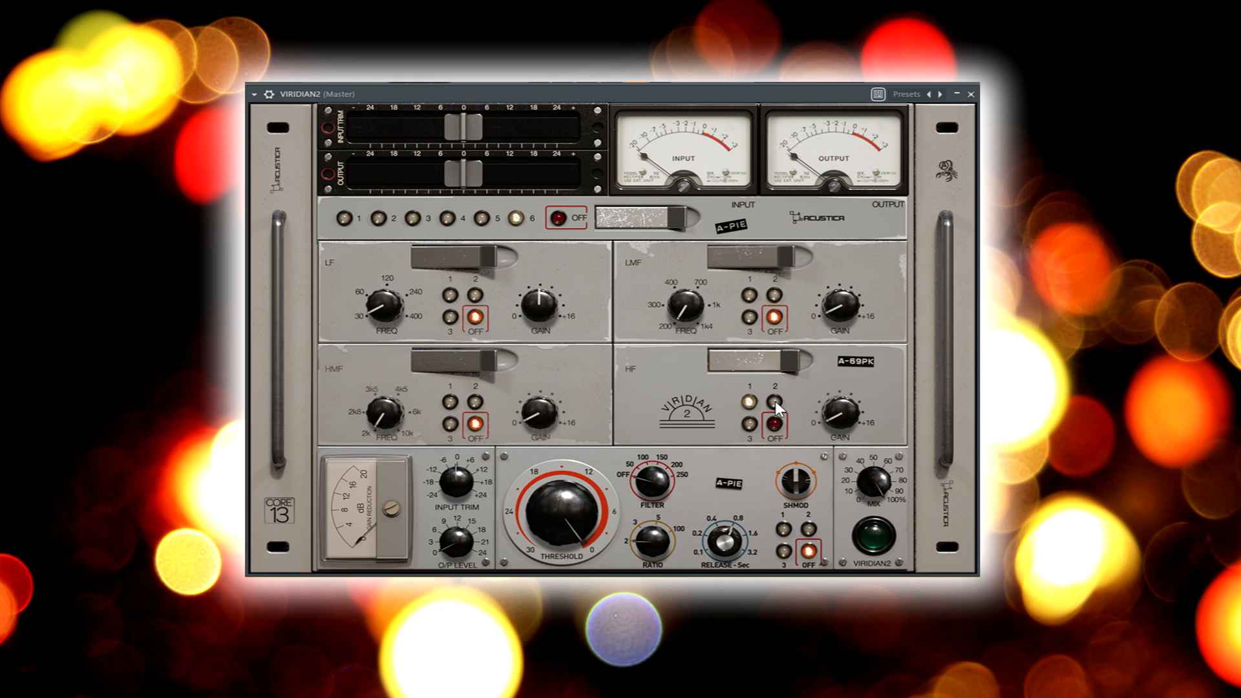
left_click(774, 400)
left_click(749, 423)
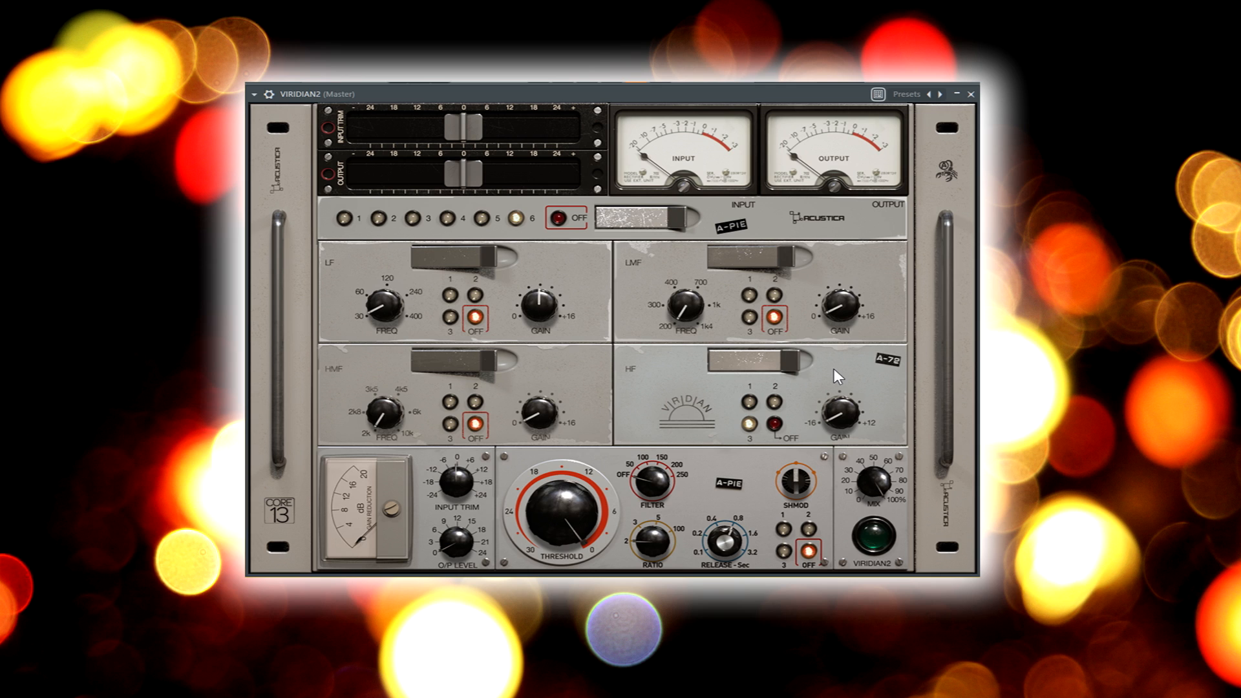
left_click(774, 421)
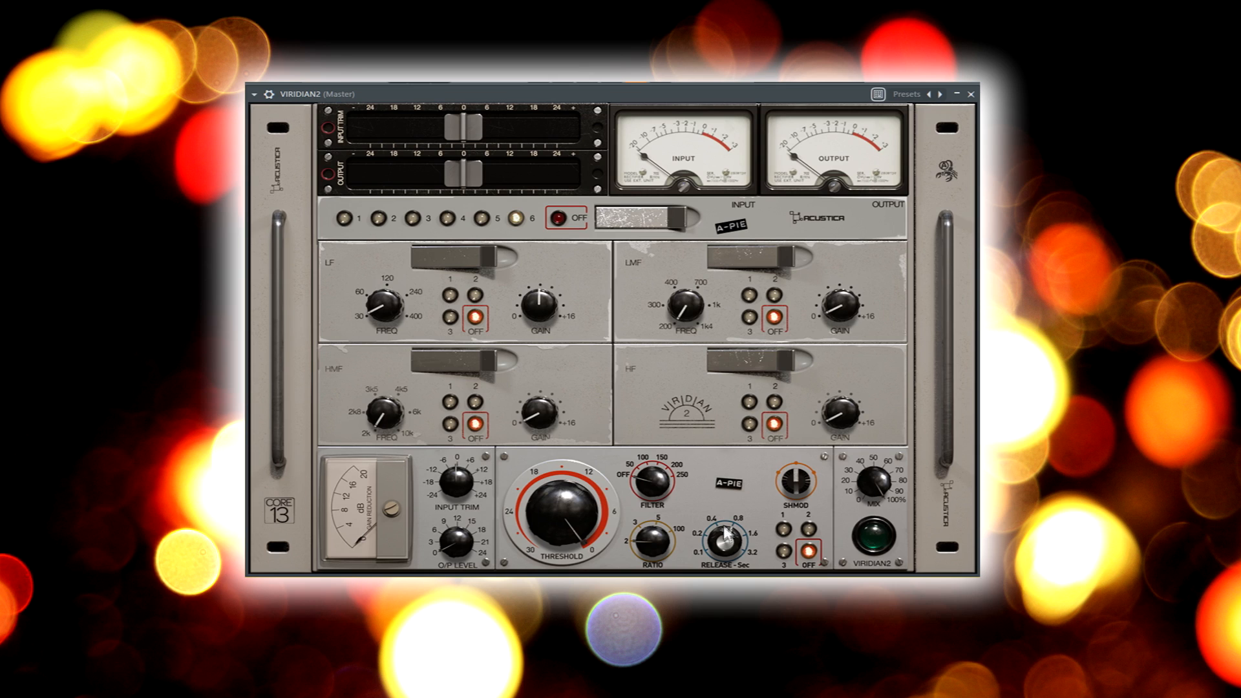
- Cycle the compressor section through models 1, 2 and 3, and return it to the A-PIE model
left_click(784, 529)
left_click(809, 528)
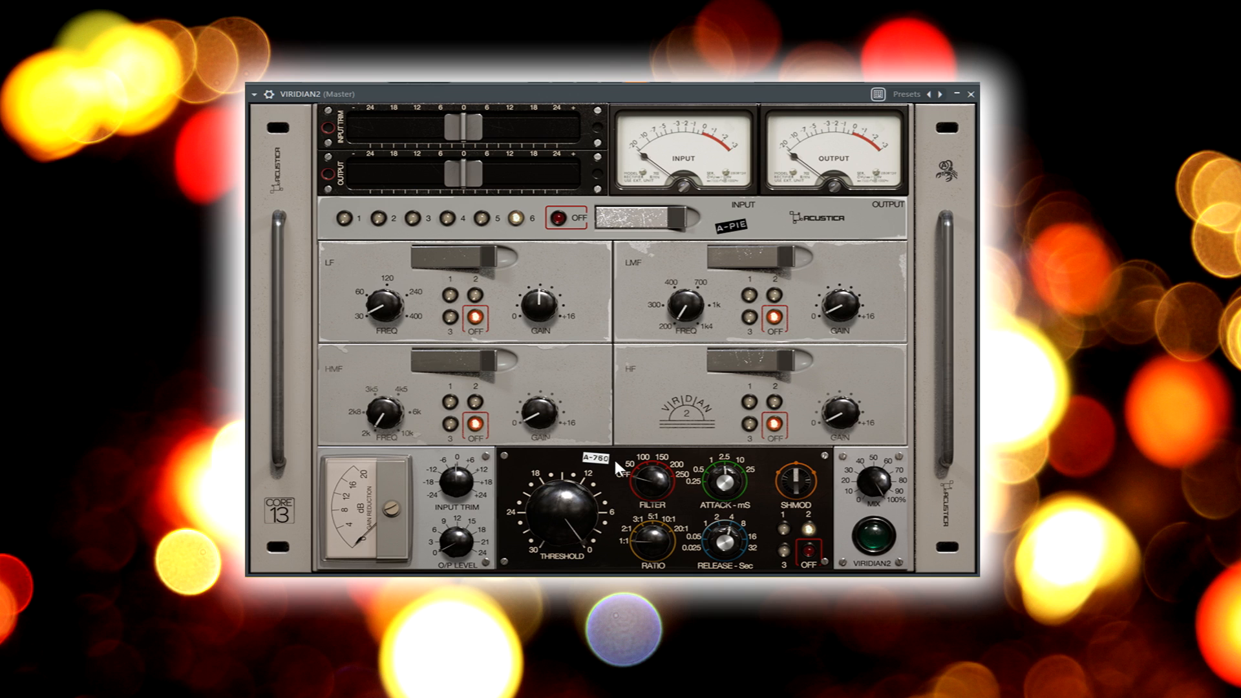
left_click(784, 550)
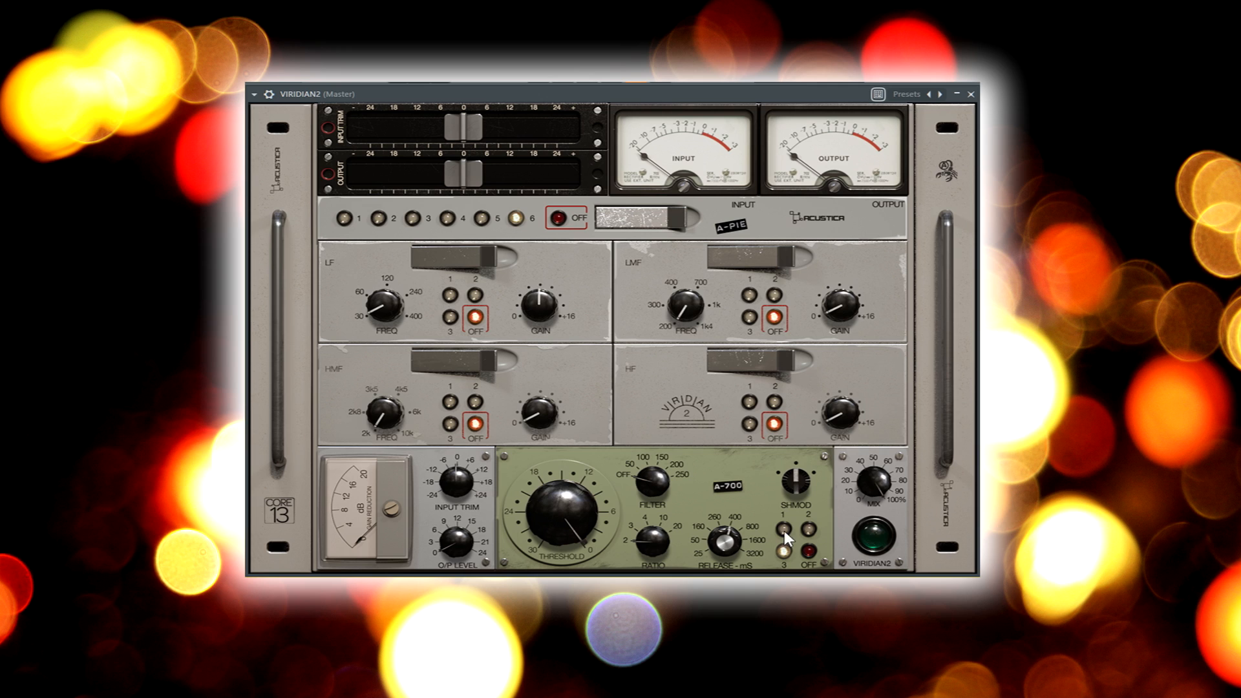
left_click(784, 529)
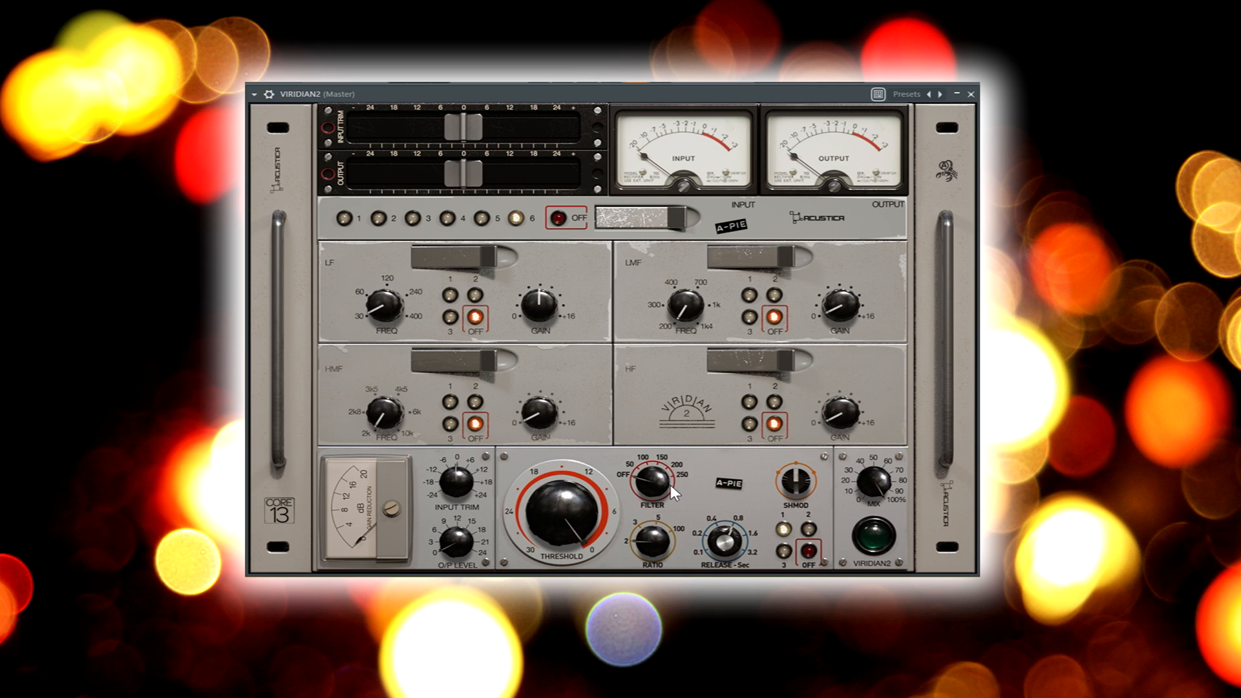
- Try the A-PIE compressor's ratio and release controls, and revisit the A-700 and A-760 models
left_click_drag(653, 541, 661, 506)
left_click_drag(665, 539, 668, 588)
mouse_move(729, 538)
left_mouse_down()
mouse_move(729, 569)
mouse_move(737, 516)
mouse_move(739, 555)
left_mouse_up()
left_click(782, 551)
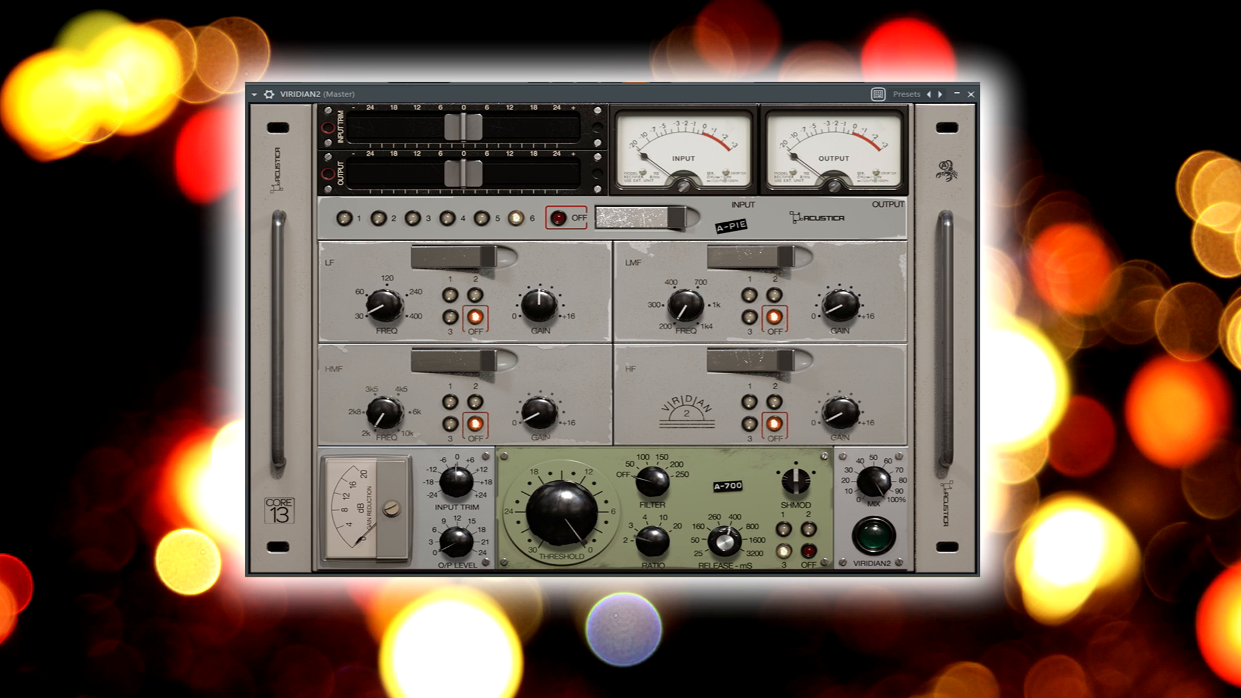
left_click(809, 528)
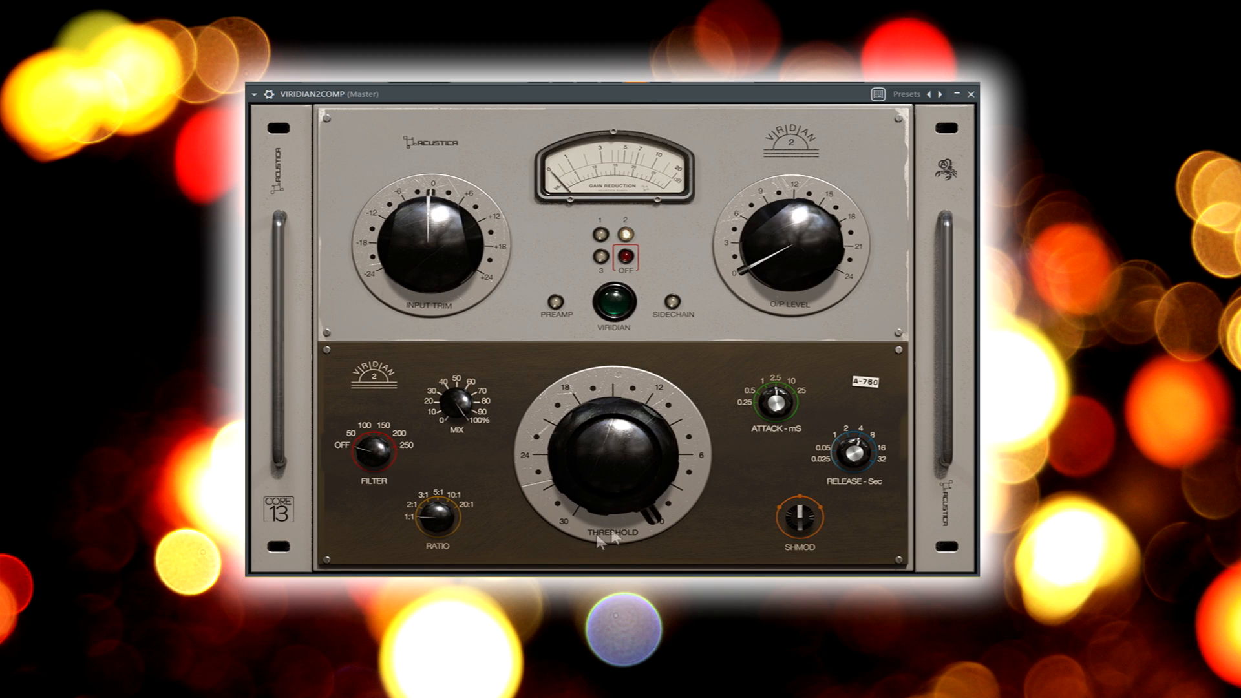
- Switch the VIRIDIAN2COMP compressor to the A-PIE and A-700 models, and turn the model selection off
left_click(604, 234)
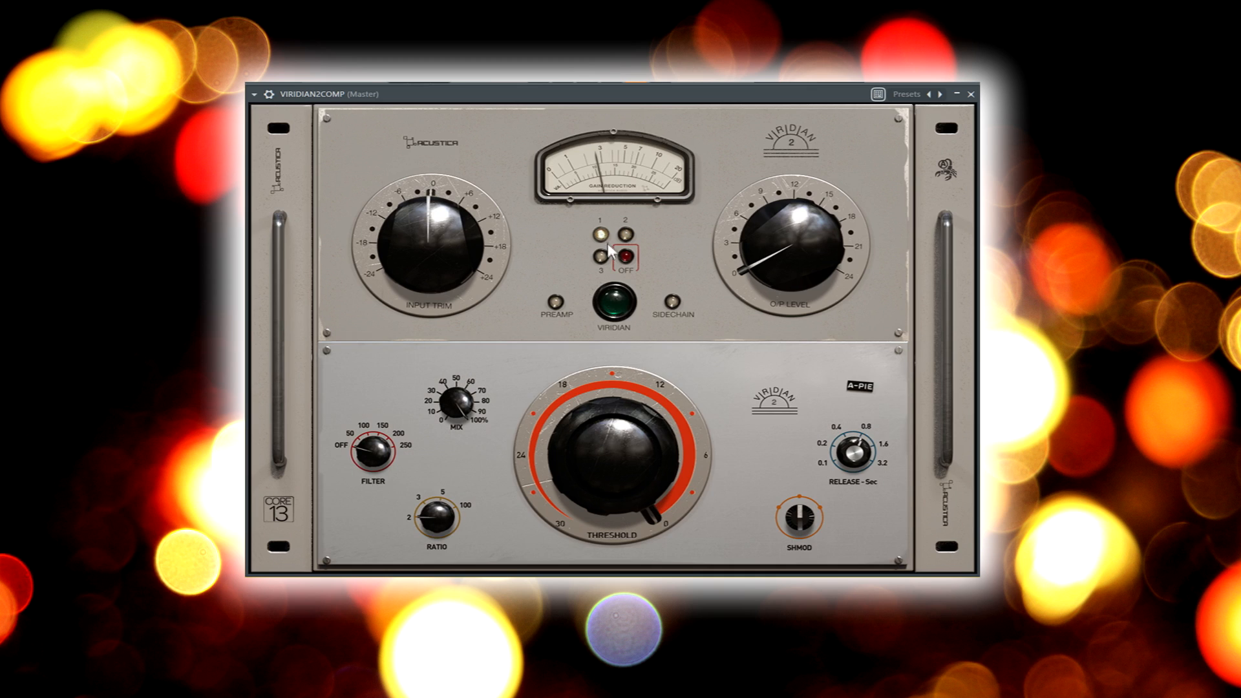
left_click(604, 254)
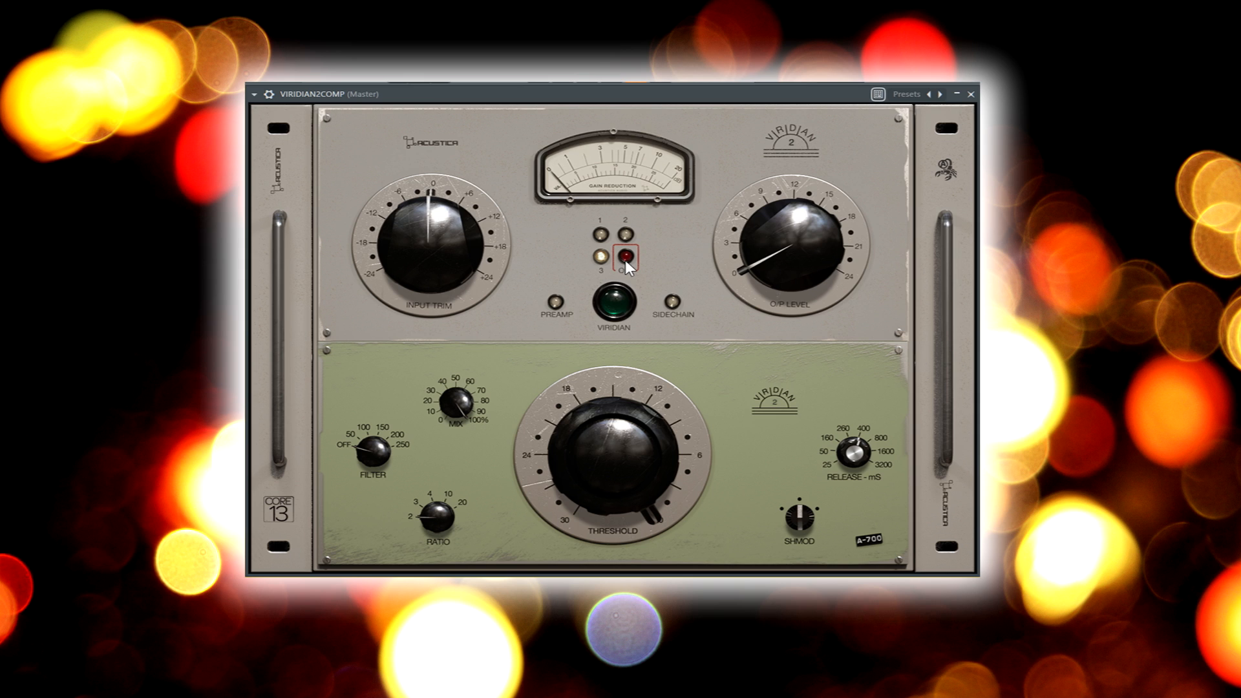
left_click(625, 259)
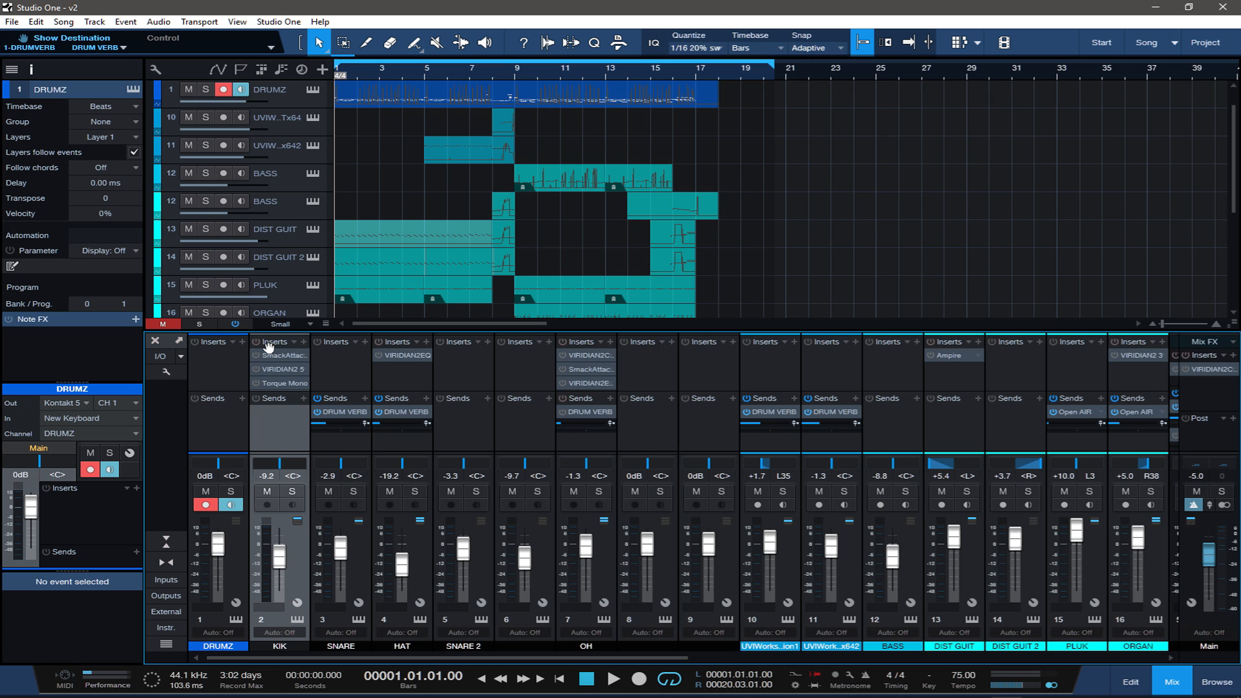
- Show the KIK channel's VIRIDIAN2 insert in Studio One, solo the channel and play it with its inserts bypassed
left_click(266, 344)
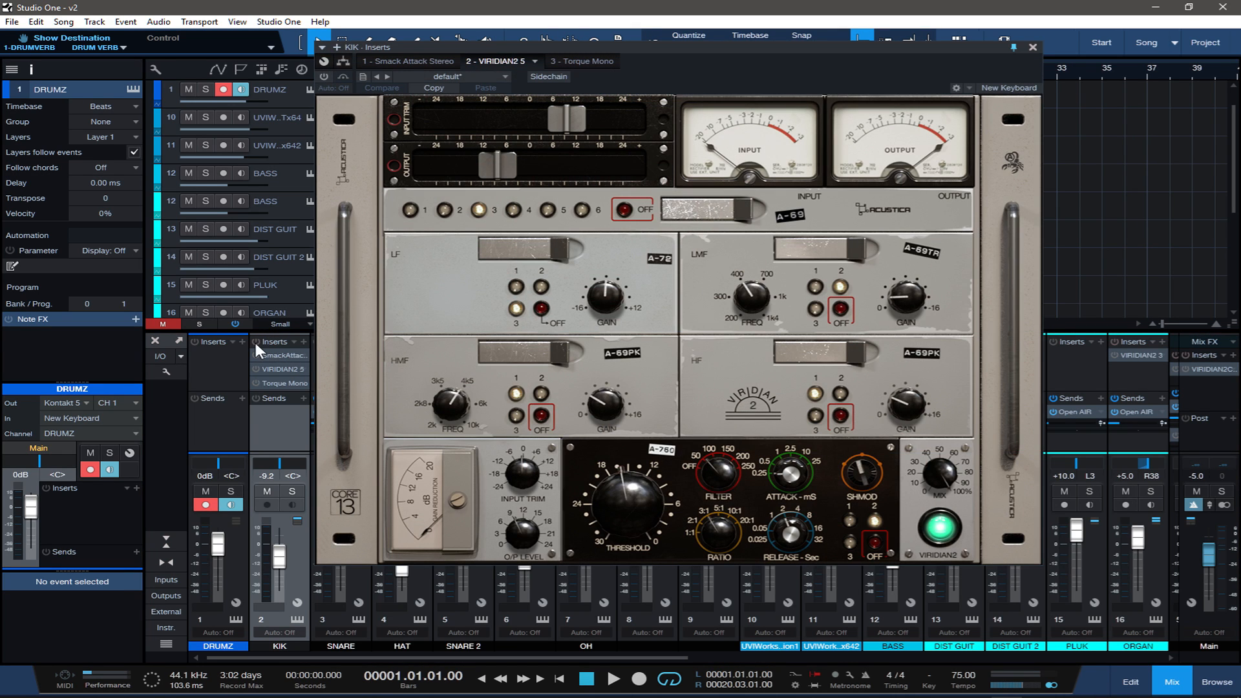
key("s")
key("space")
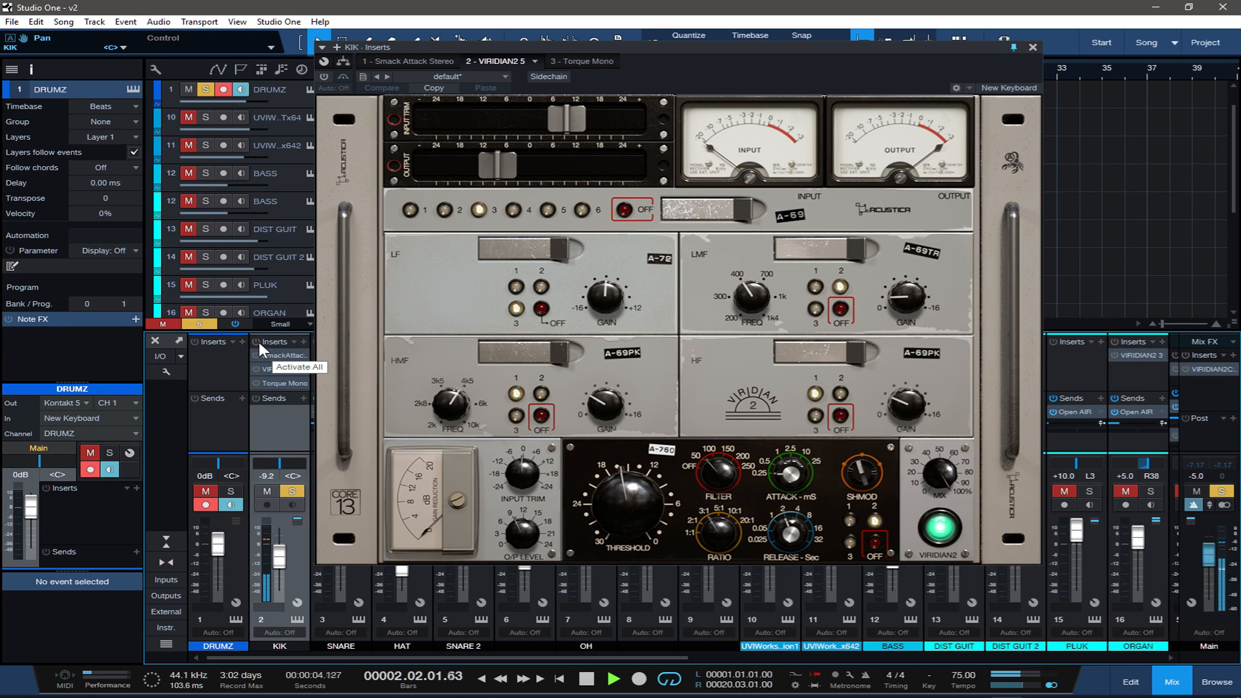
key("space")
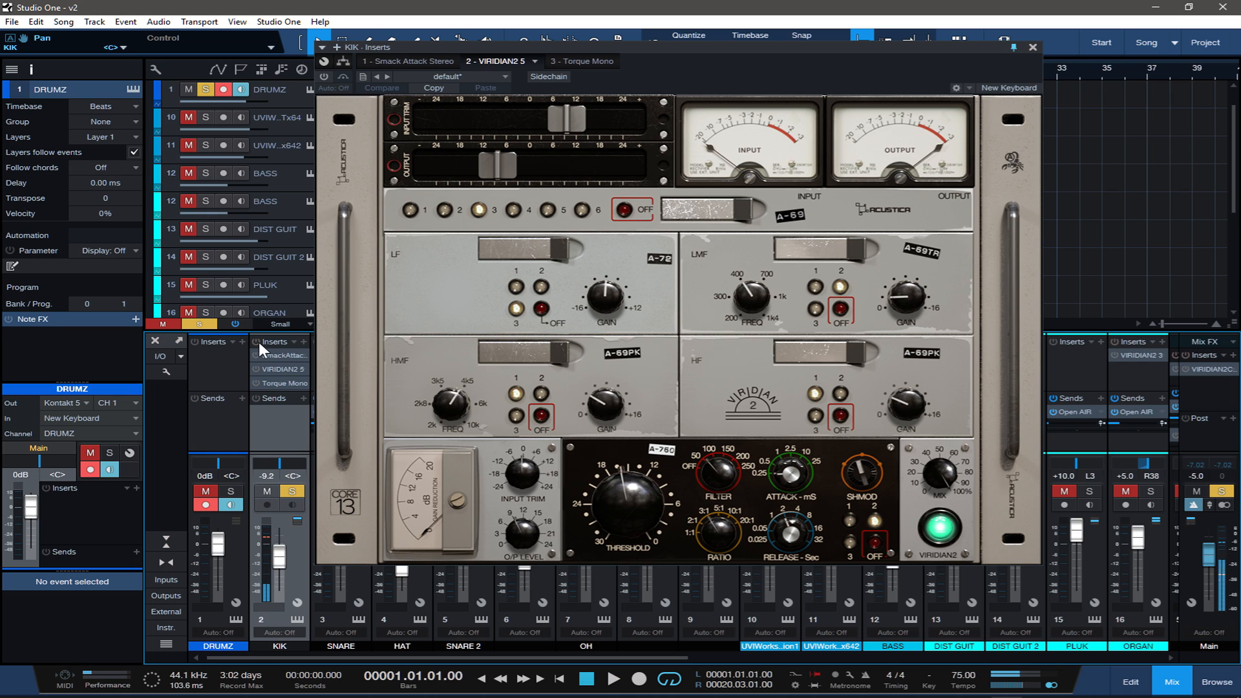
- Activate all KIK inserts, play the processed kick, close the plugin window and unsolo the channel
left_click(258, 341)
key("space")
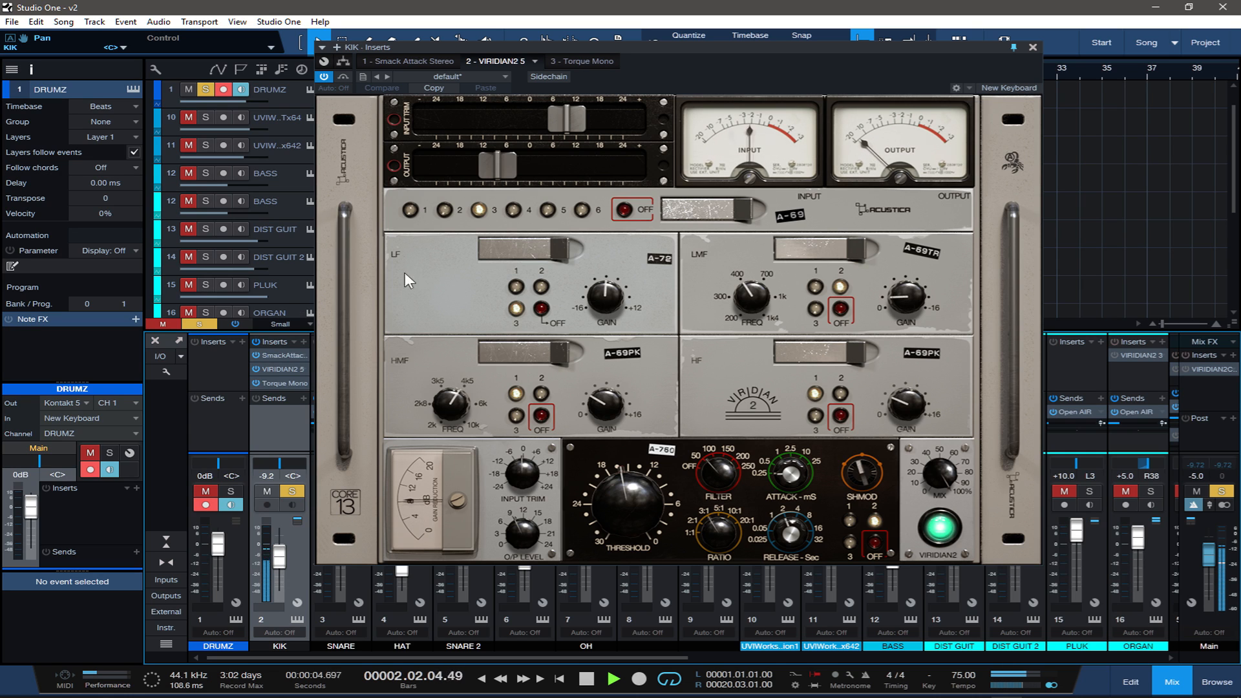
key("space")
left_click(1033, 47)
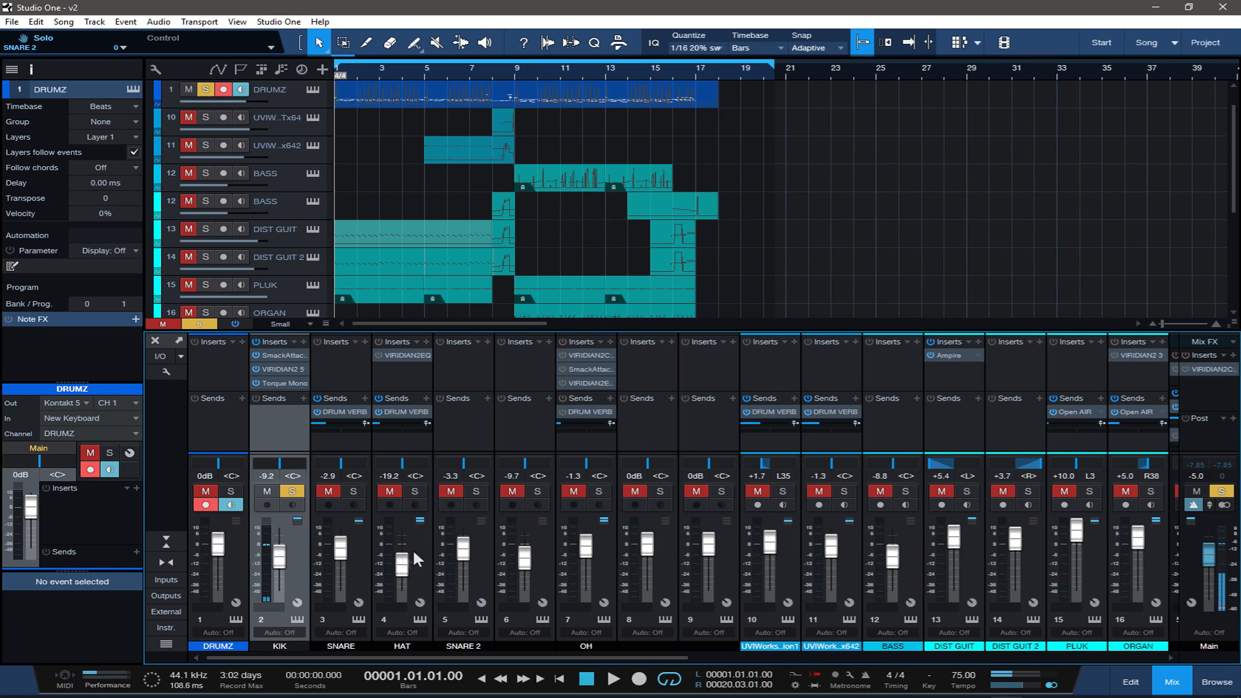
left_click(292, 491)
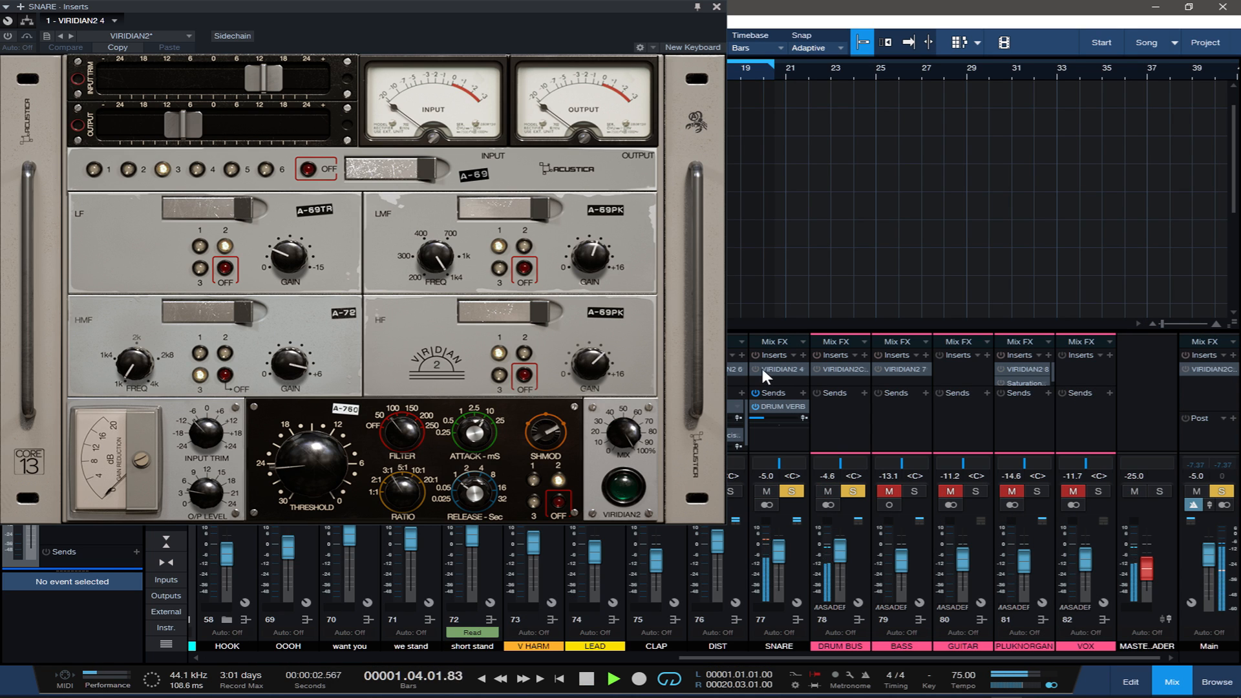
- Stop playback and activate the inserts on the SNARE bus
key("space")
left_click(756, 354)
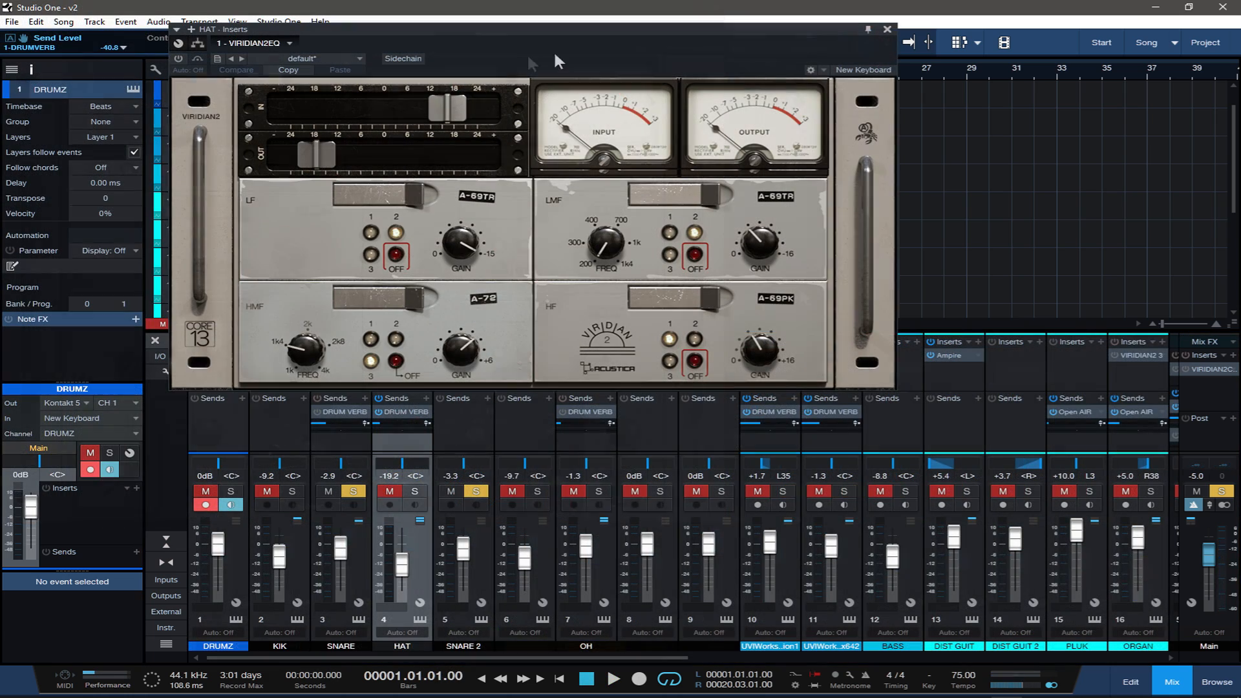
- Move the HAT channel's VIRIDIAN2EQ window clear of the faders, solo HAT and play it with its insert bypassed
left_click_drag(457, 43, 771, 62)
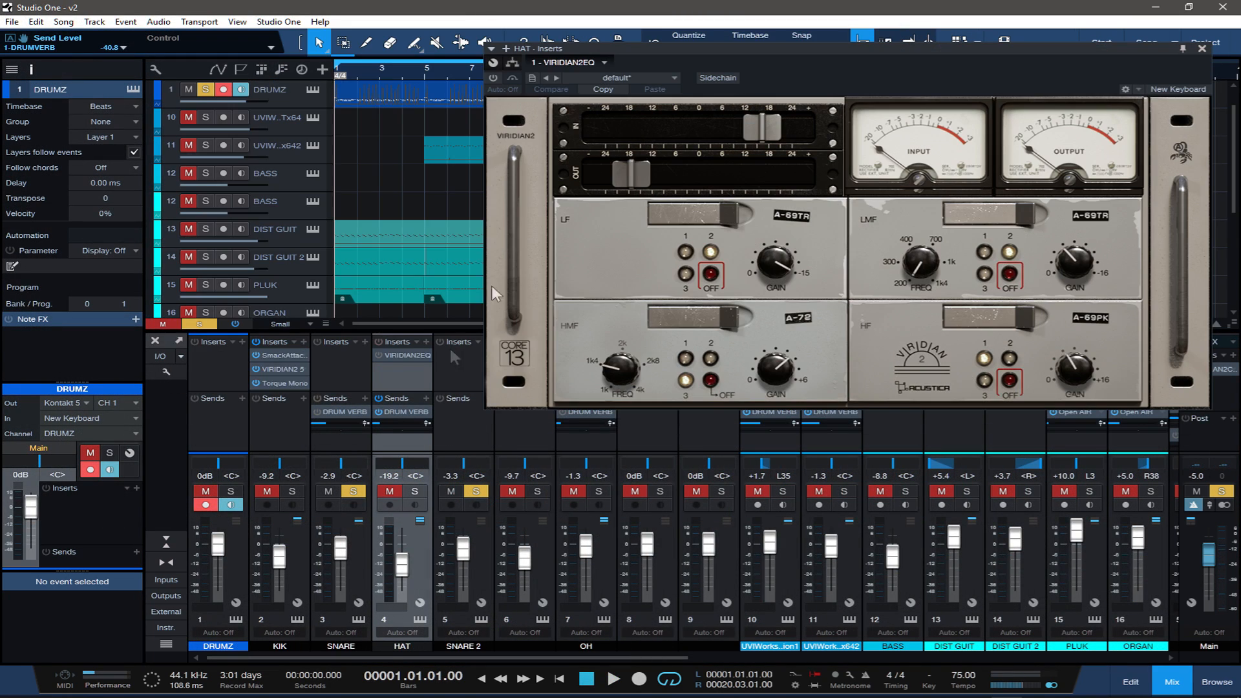
left_click(414, 491)
key("space")
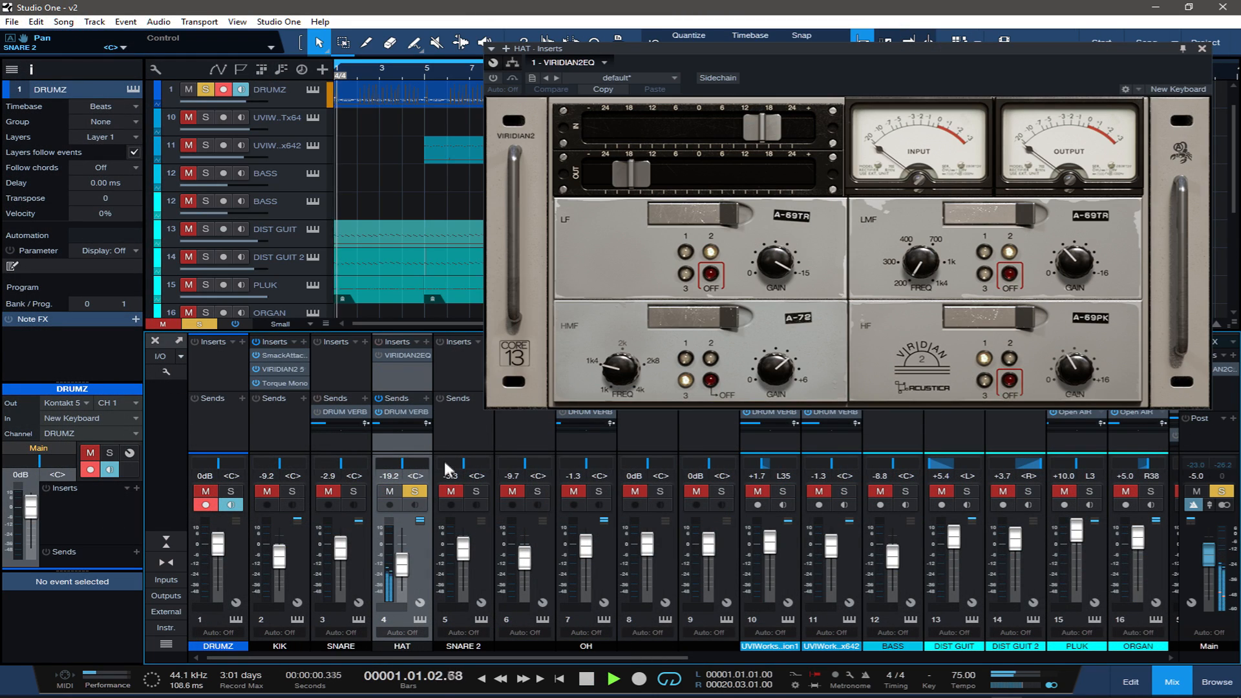
key("space")
- Activate the HAT channel's inserts and play the equalized hat
left_click(381, 340)
key("space")
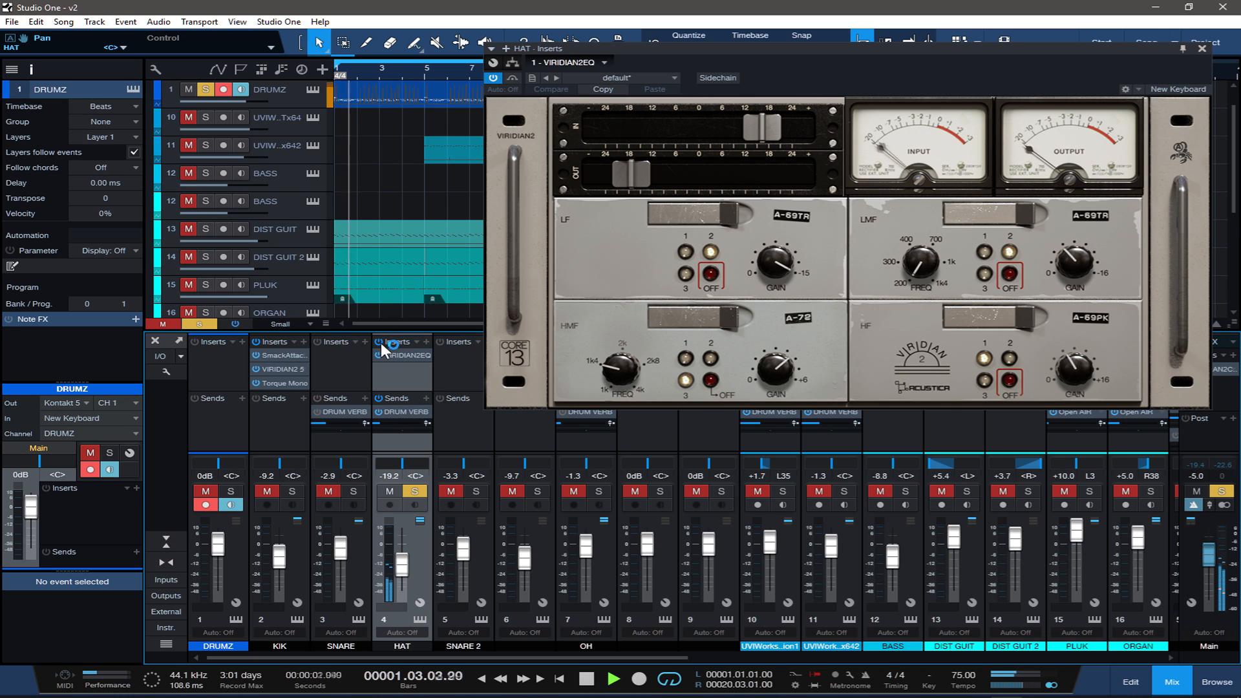
key("space")
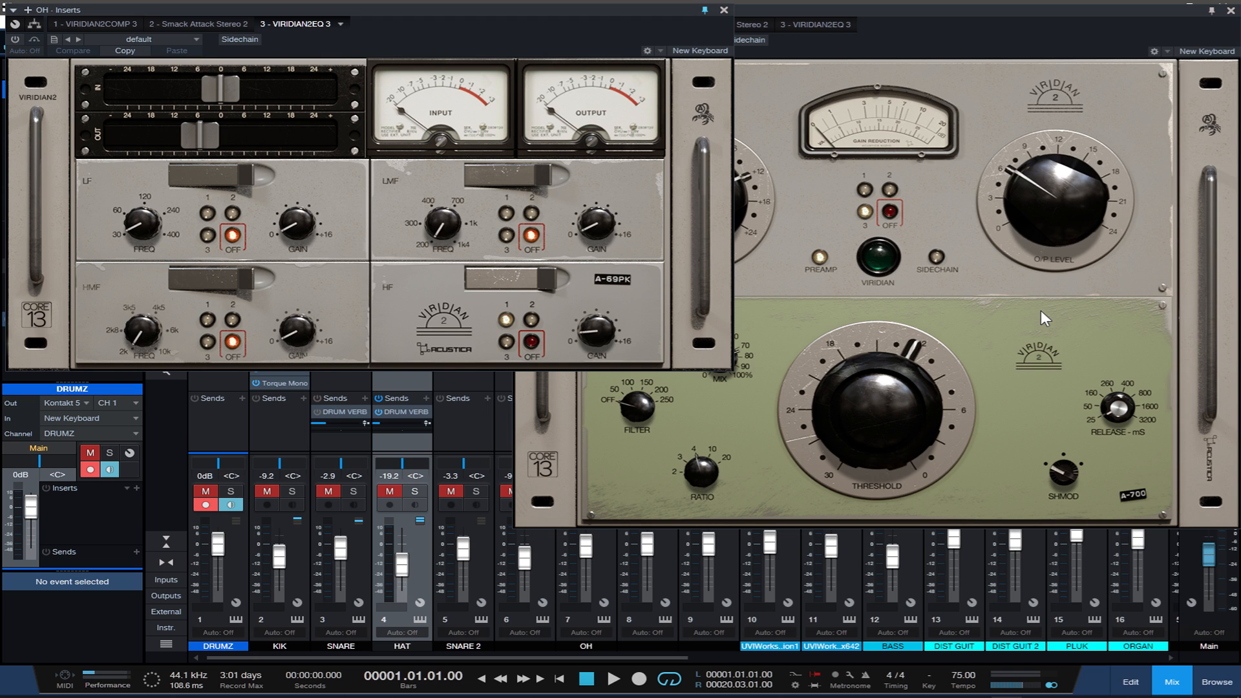
- Close the OH channel's VIRIDIAN2EQ 3 window and move the VIRIDIAN2COMP 3 window fully into view over the mixer
left_click_drag(779, 11, 1042, 7)
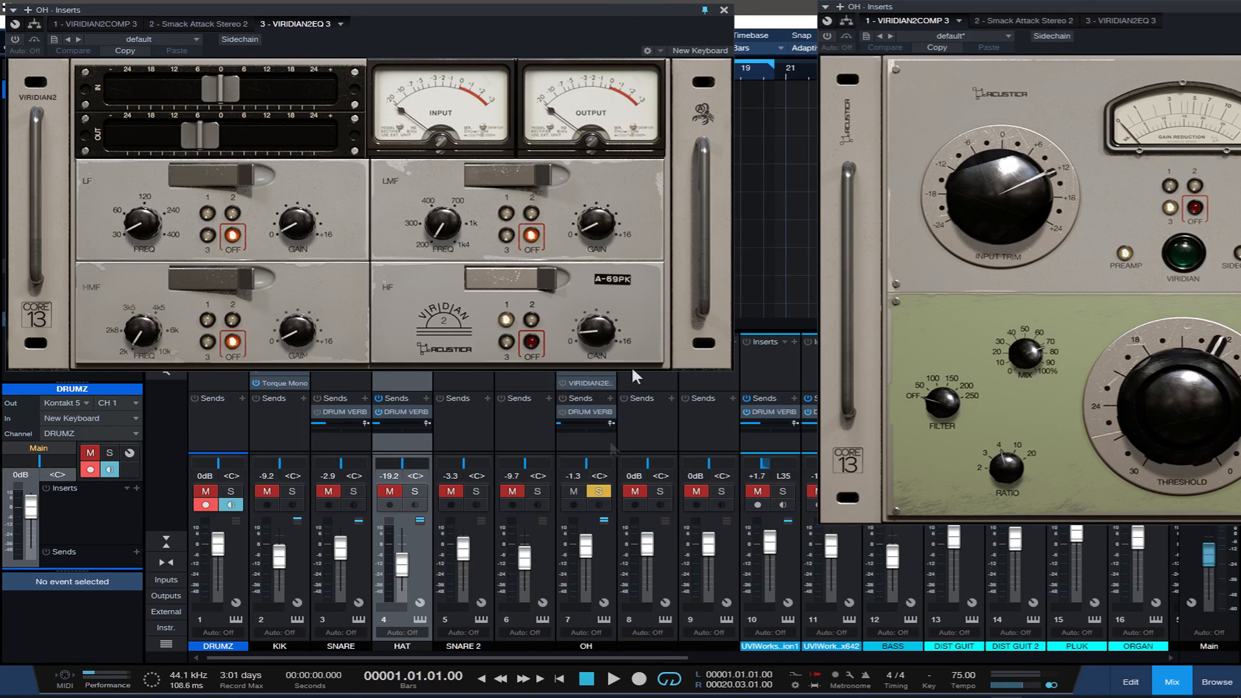
left_click(724, 13)
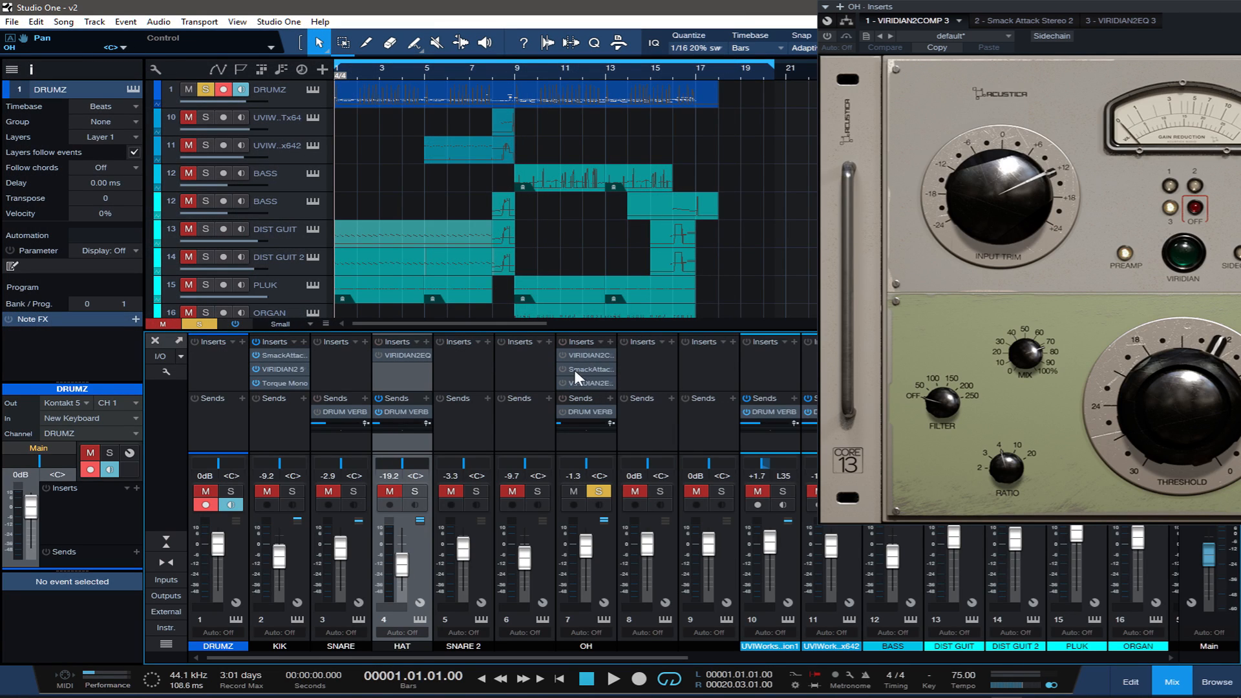
left_click_drag(1122, 18, 700, 70)
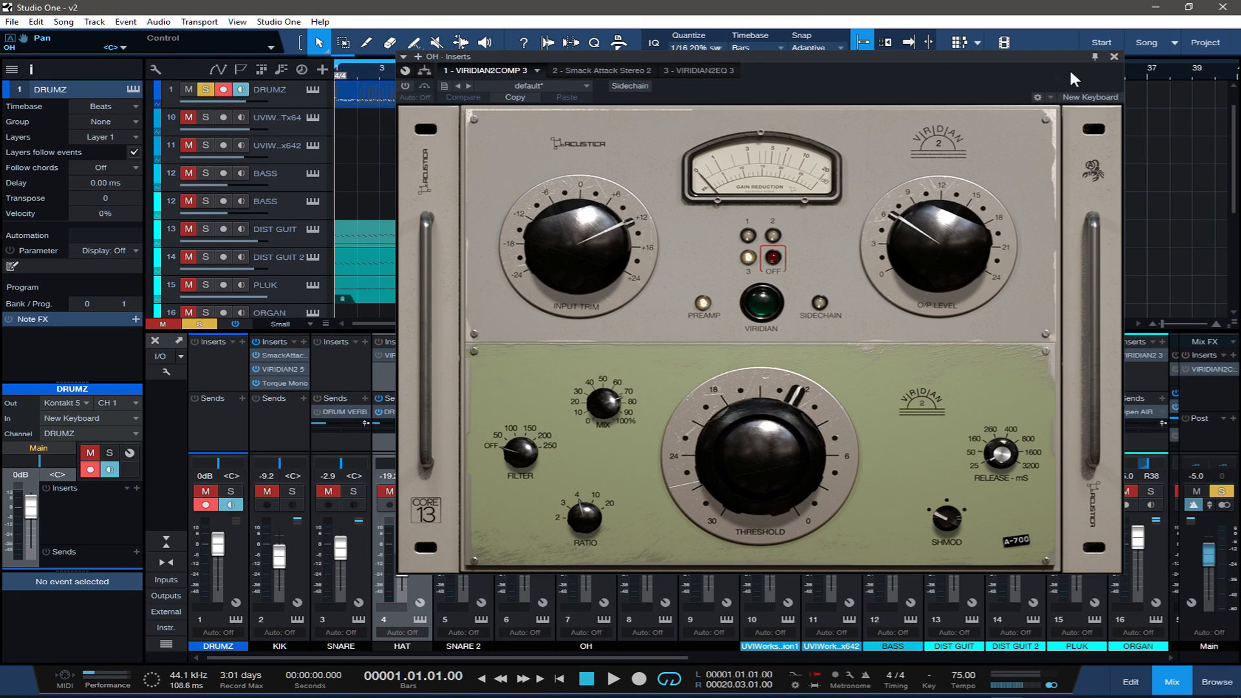
- Close the OH channel's VIRIDIAN2COMP 3 window and play the soloed overheads with their inserts bypassed
left_click(1113, 55)
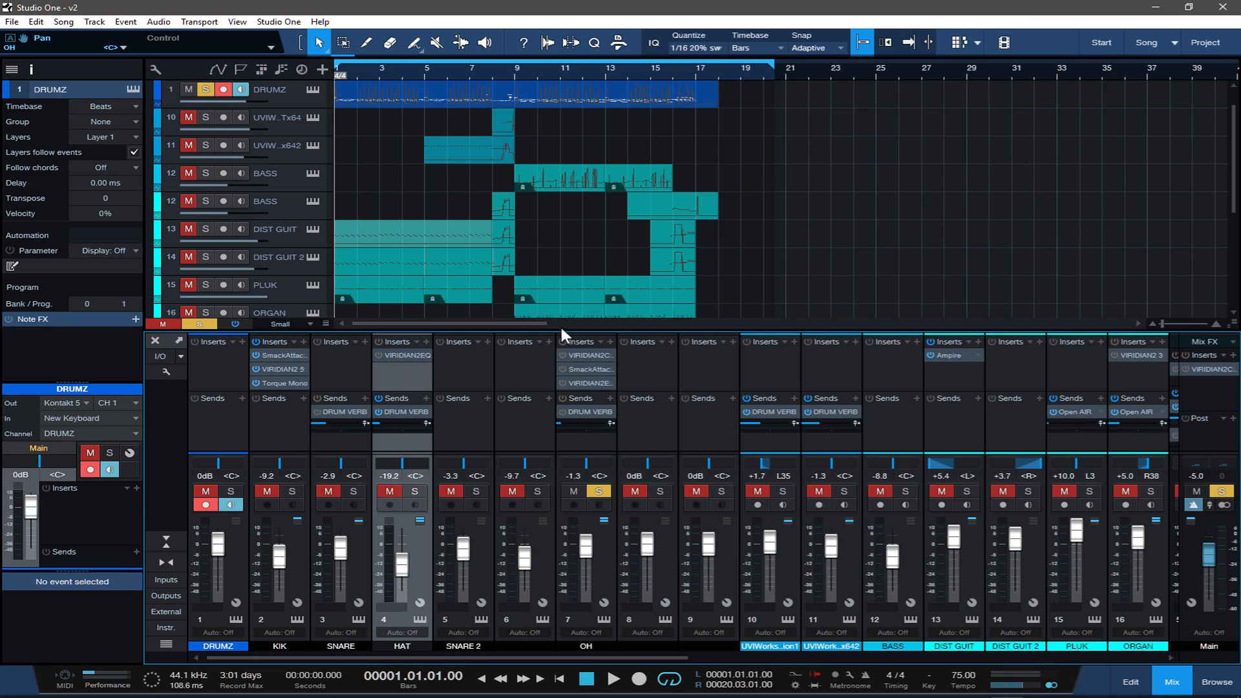
key("space")
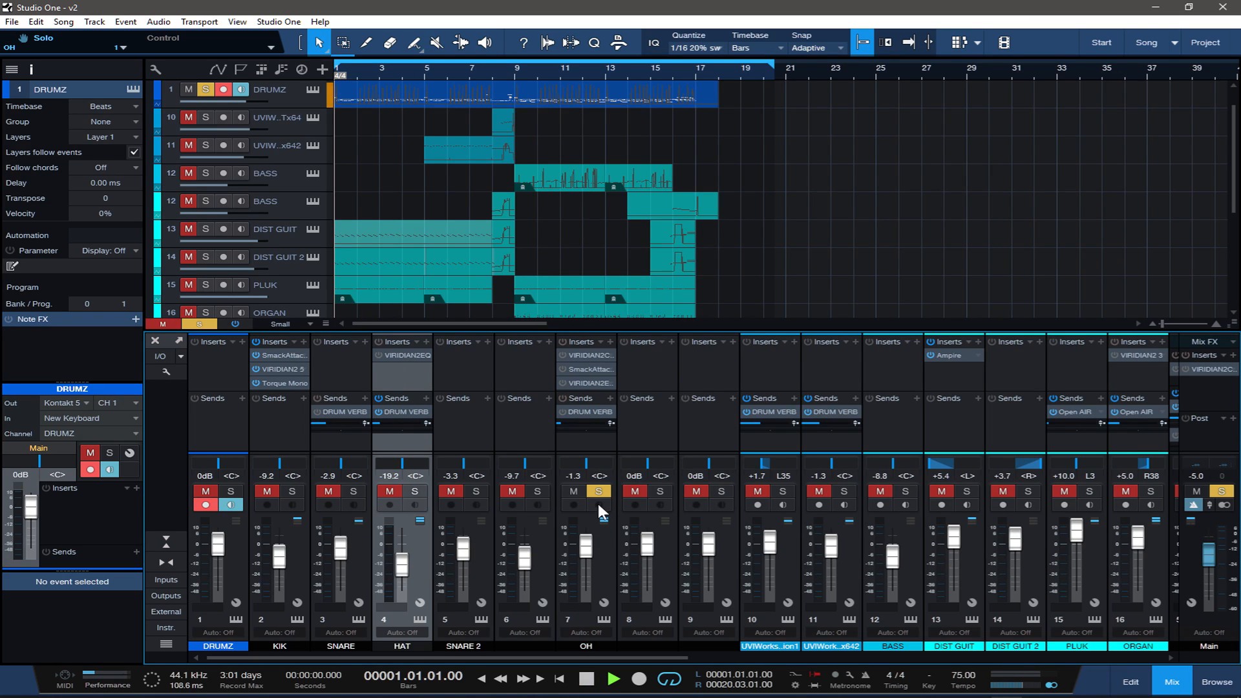
key("space")
- Activate all inserts on the OH channel and play the overheads, toggling the inserts for comparison
left_click(564, 342)
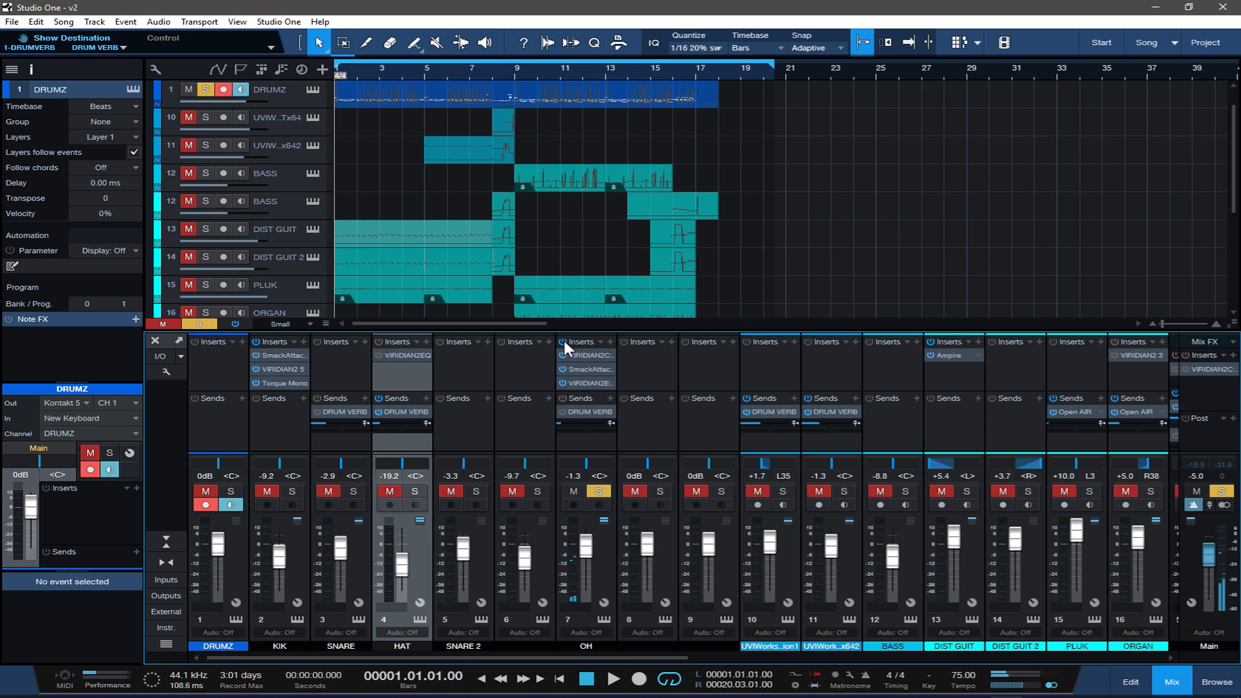
key("space")
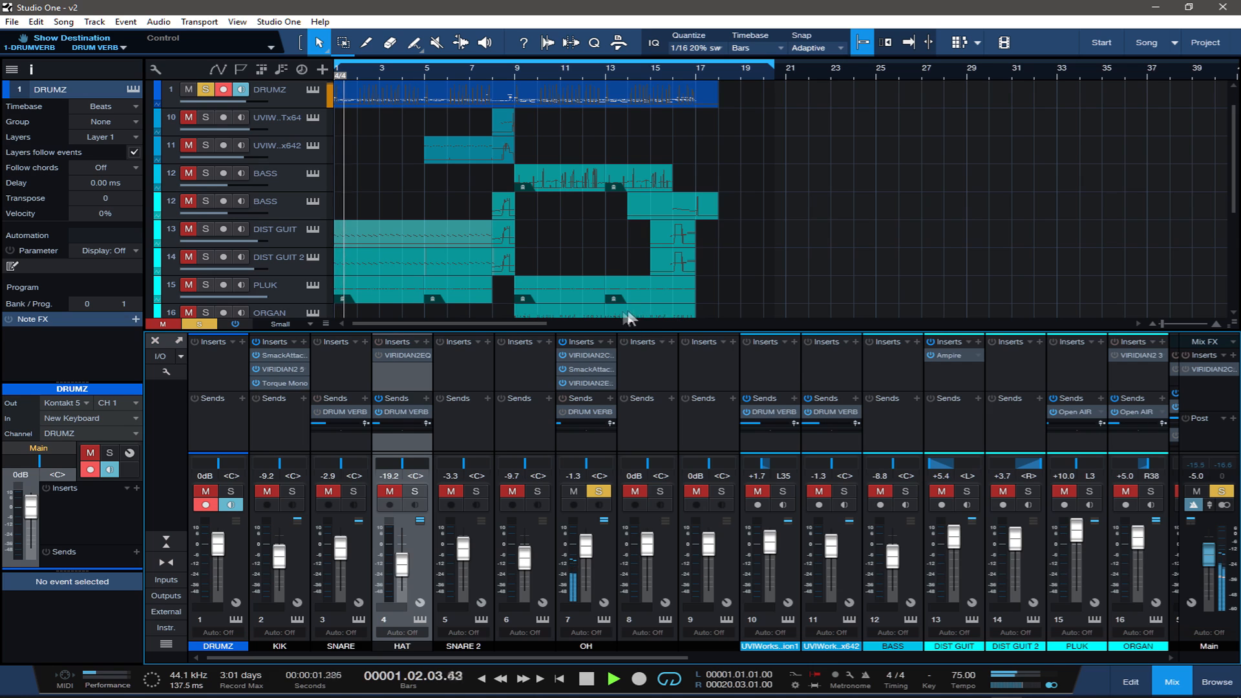
left_click(563, 342)
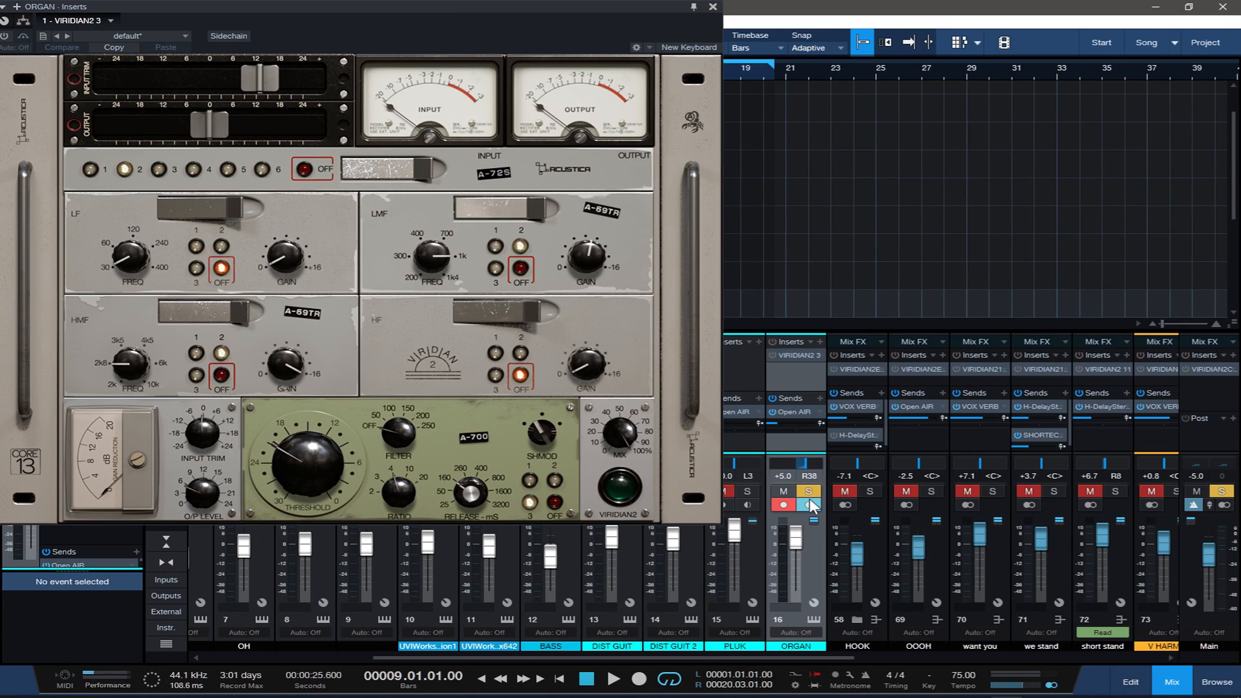
- Compare the soloed ORGAN channel in playback with its VIRIDIAN2 3 insert bypassed and activated, leaving it active
key("space")
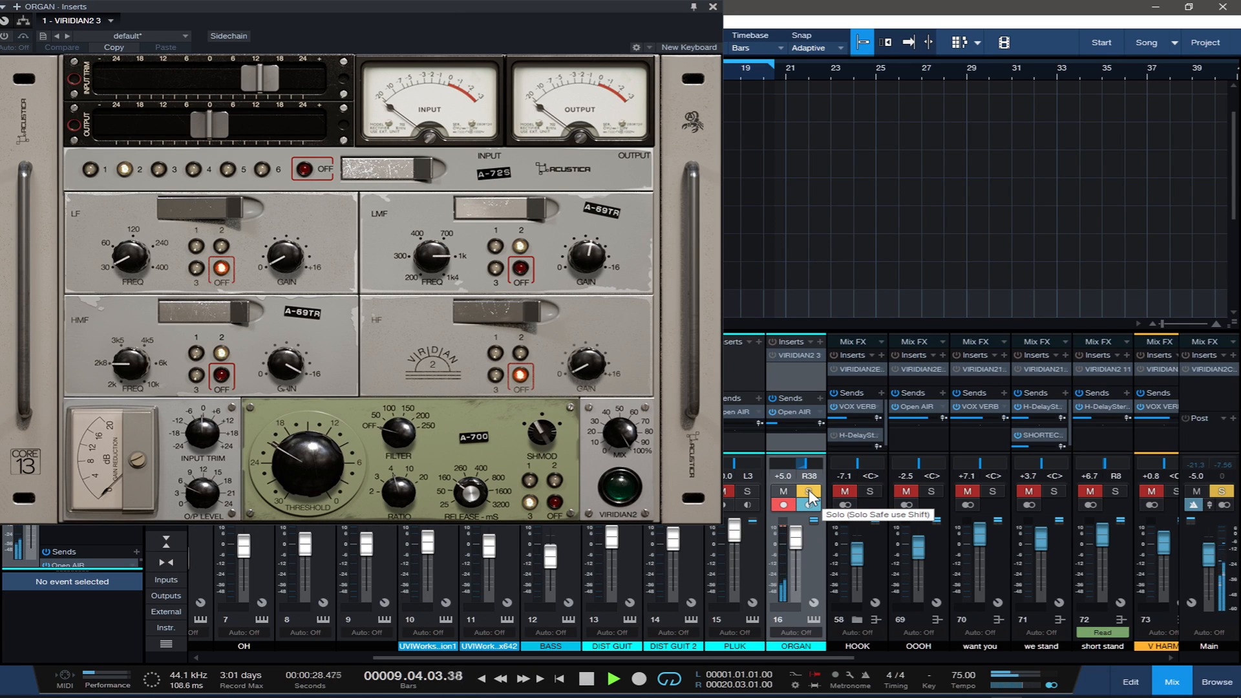
key("space")
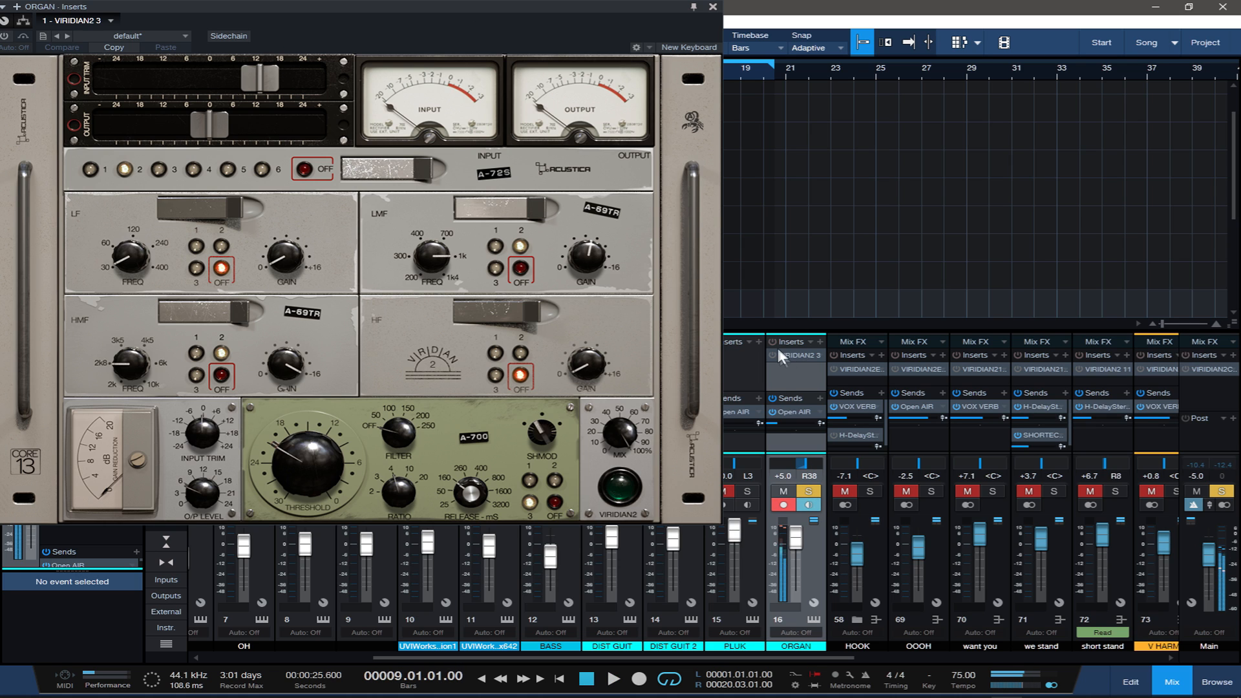
left_click(774, 340)
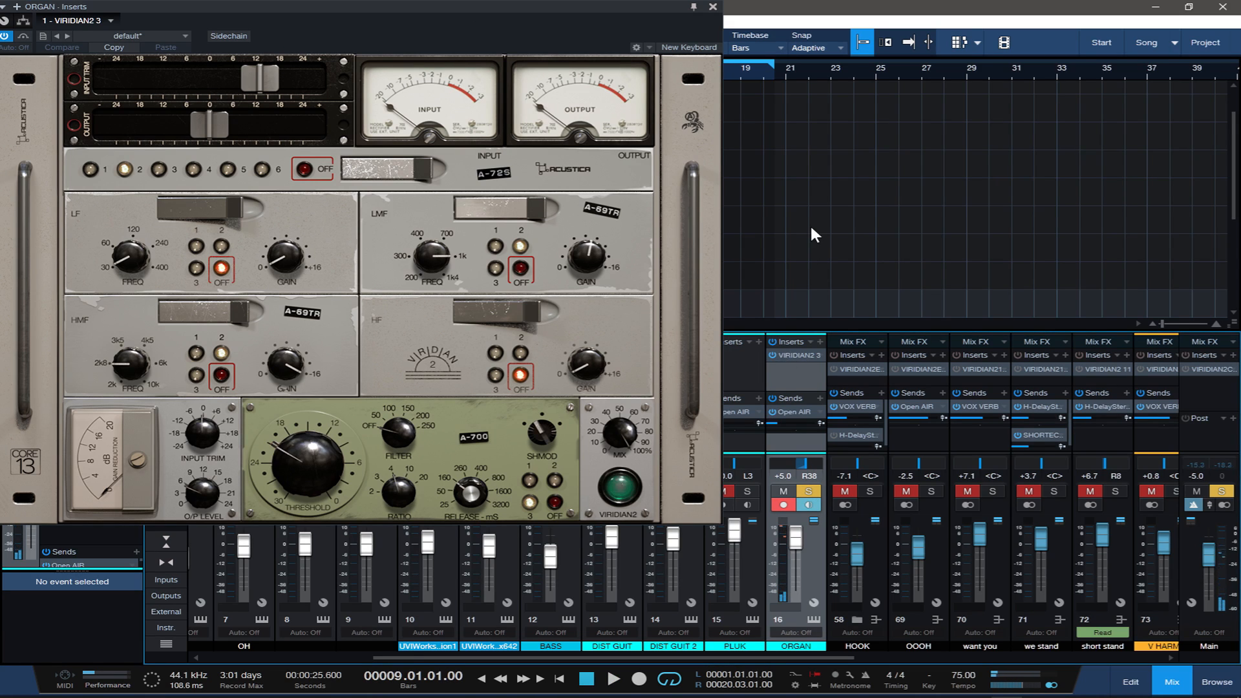
key("space")
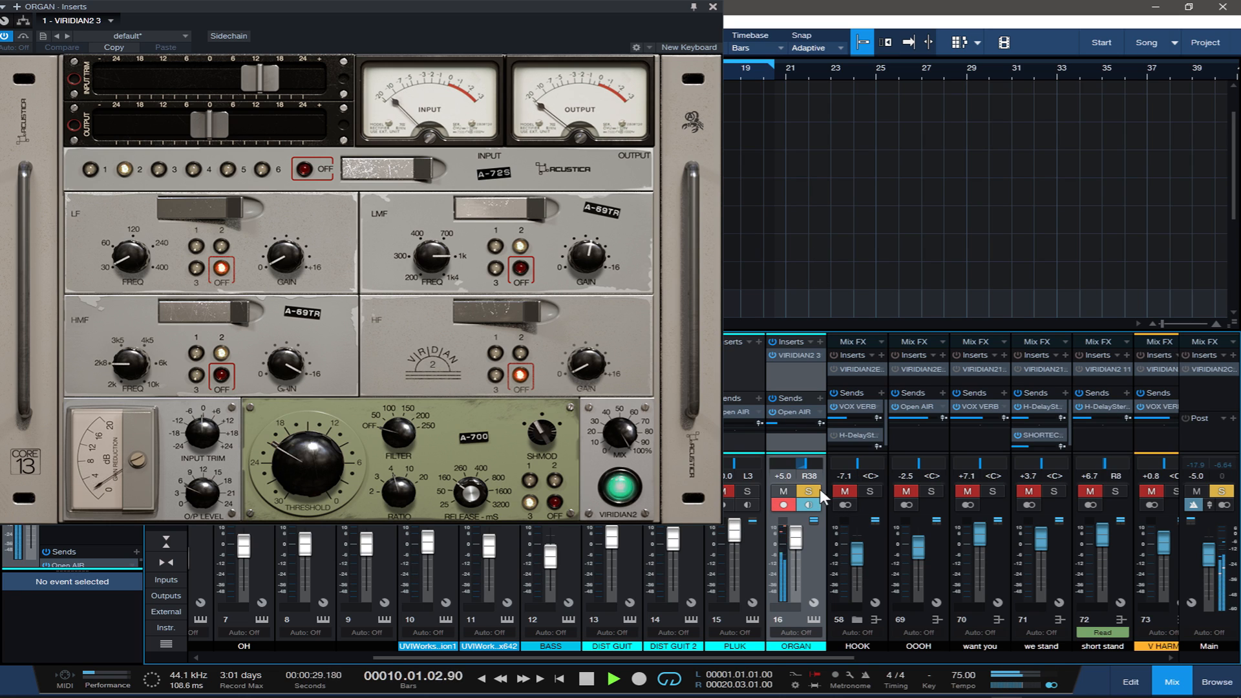
key("space")
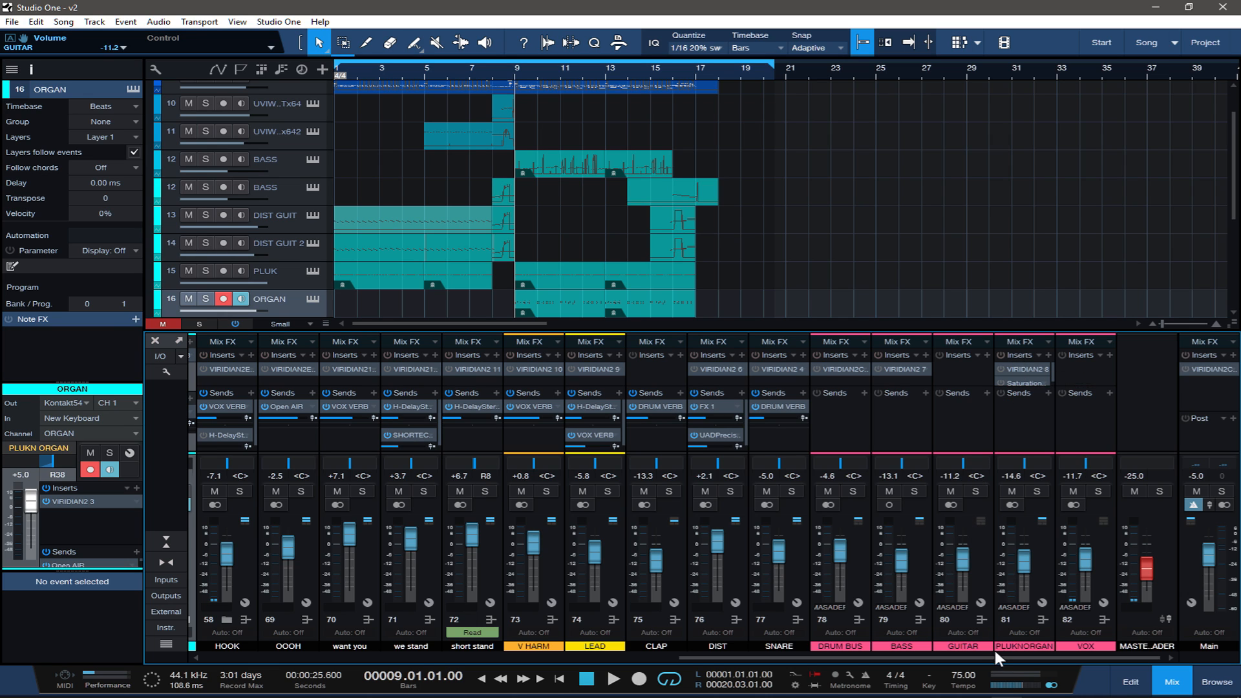
- Solo the PLUK channel and open the VIRIDIAN2 8 insert on the PLUKN ORGAN bus
left_click_drag(994, 654, 790, 664)
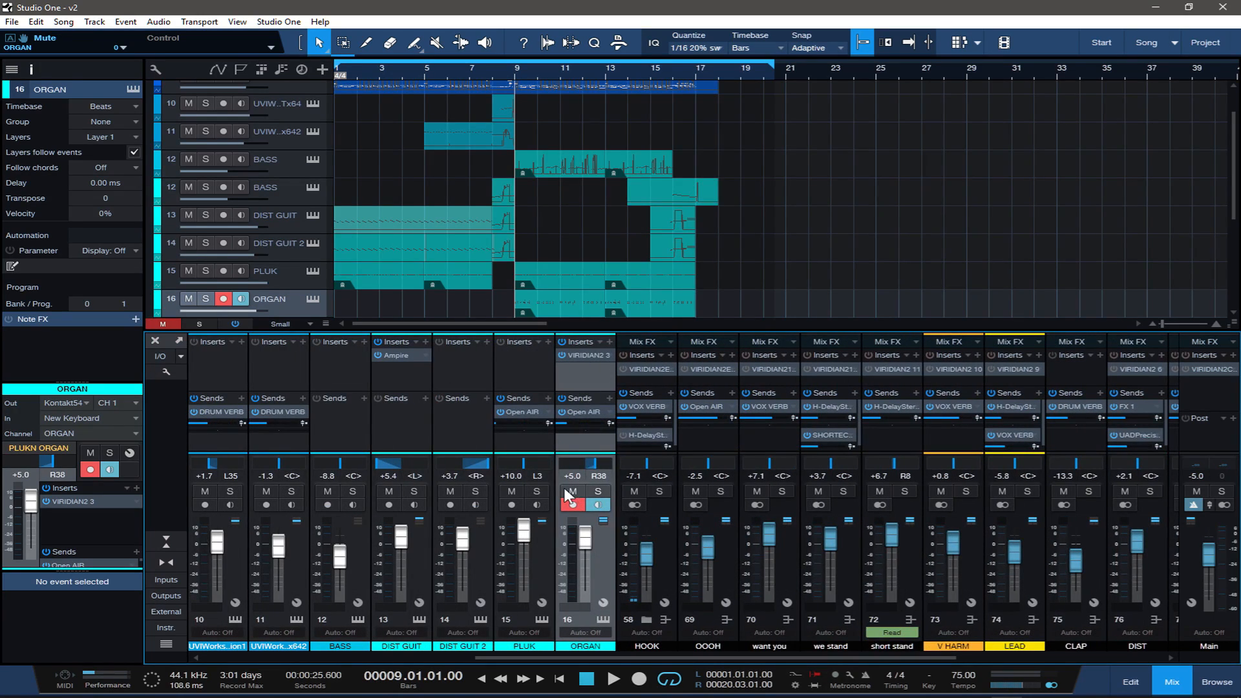
left_click(537, 491)
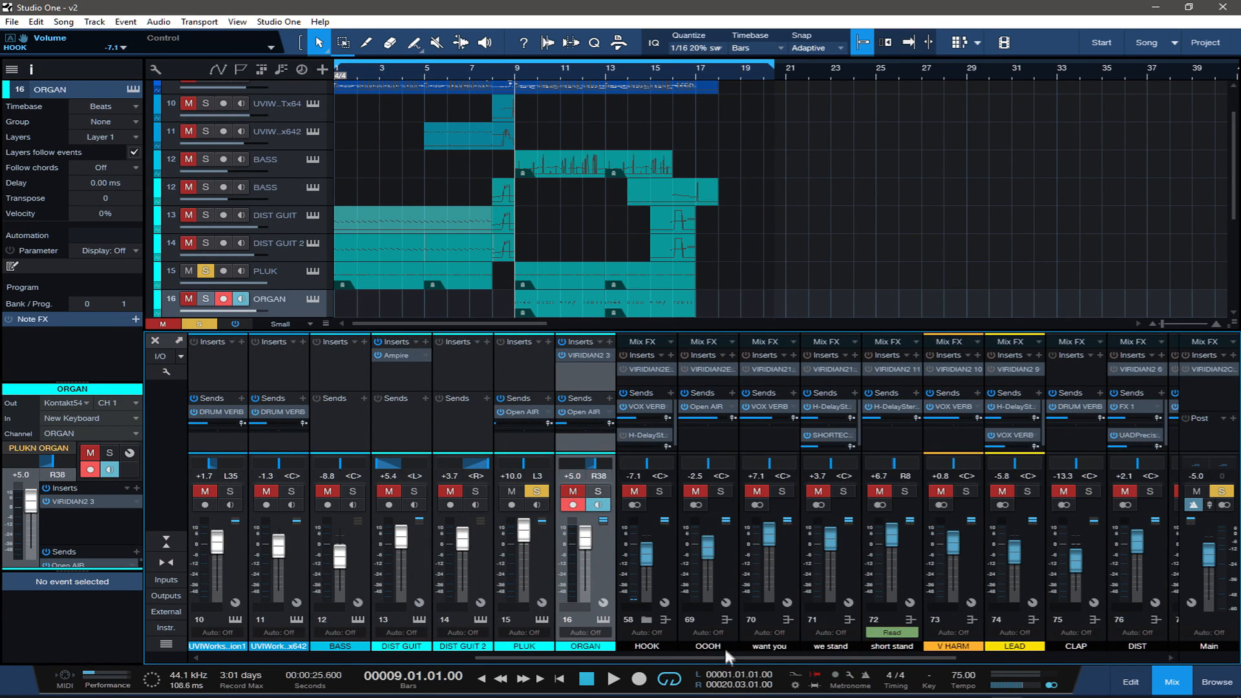
left_click_drag(696, 654, 940, 657)
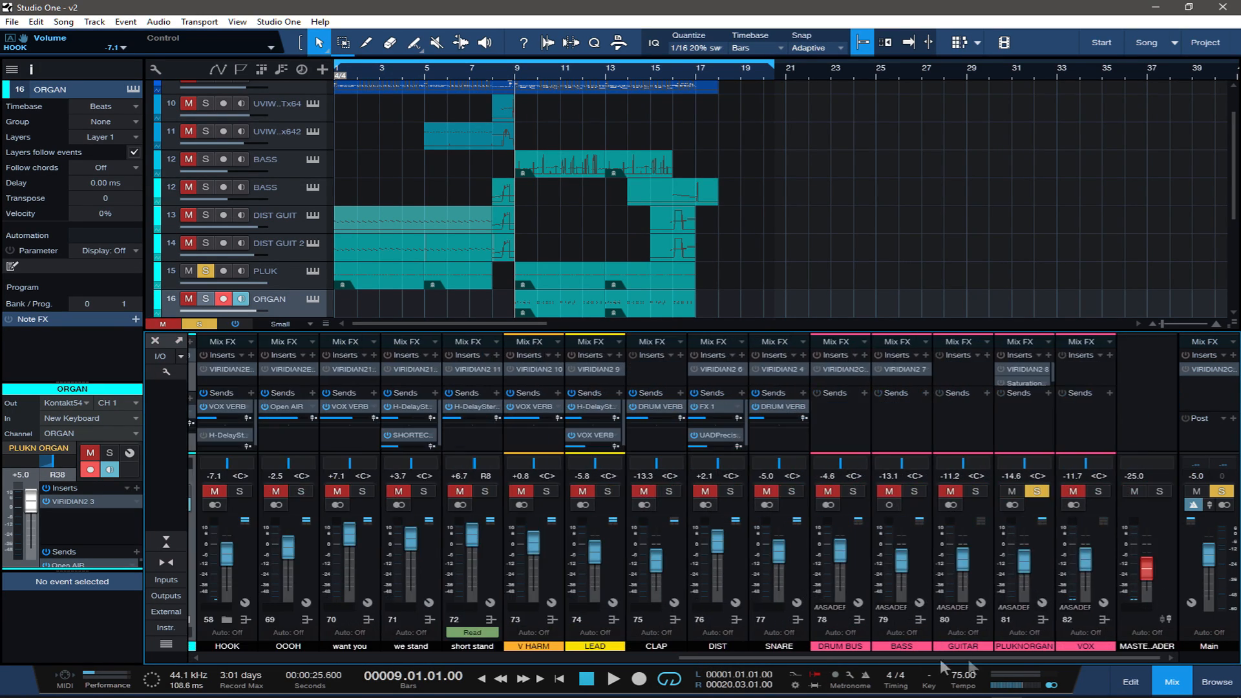
left_click(1022, 369)
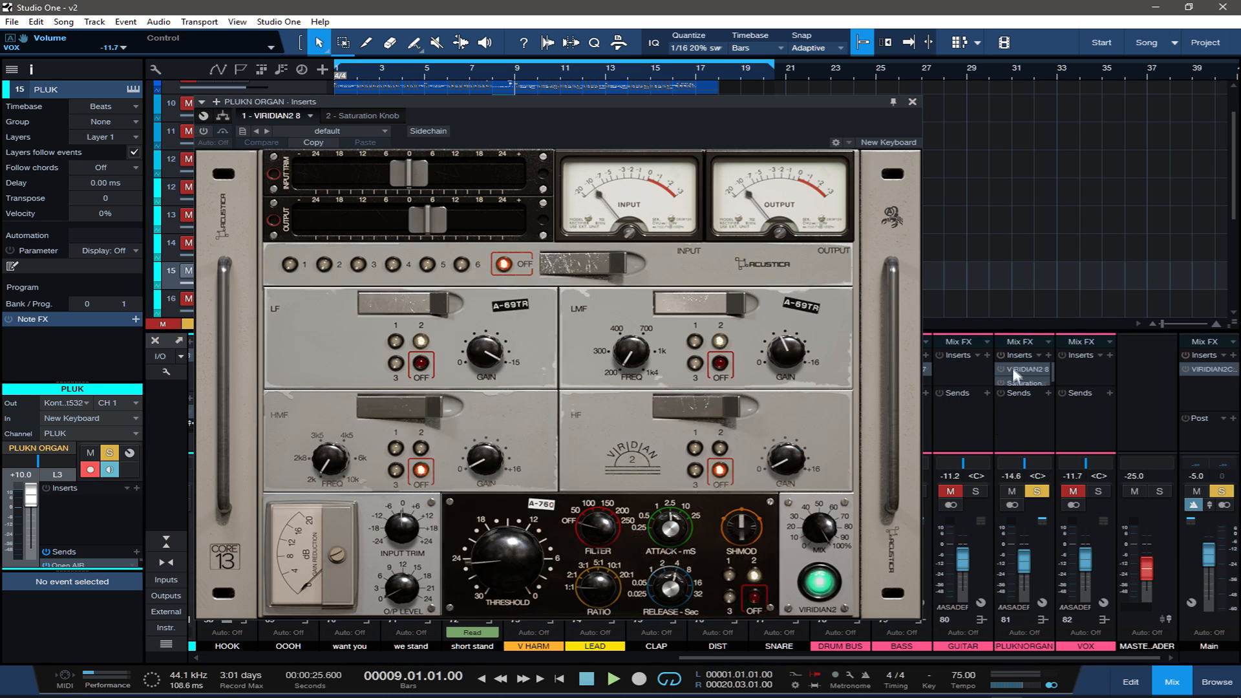
- Play the pluck with the PLUKN ORGAN bus inserts bypassed, and replay it with the inserts activated
key("space")
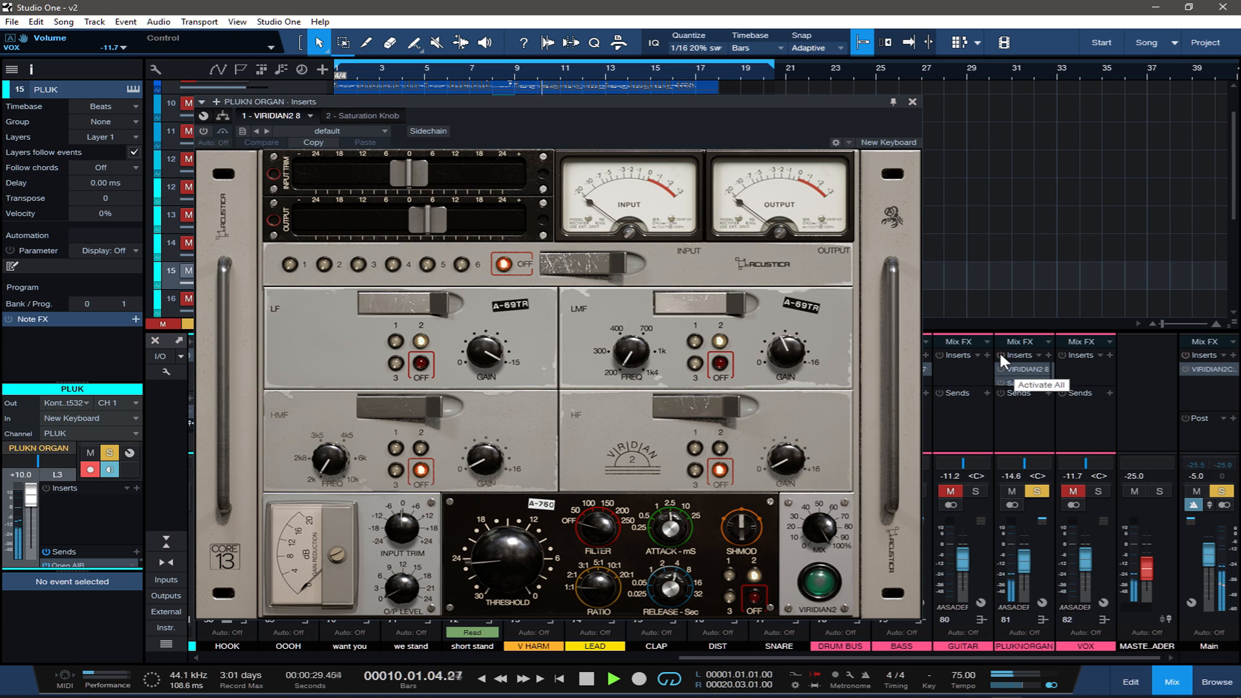
key("space")
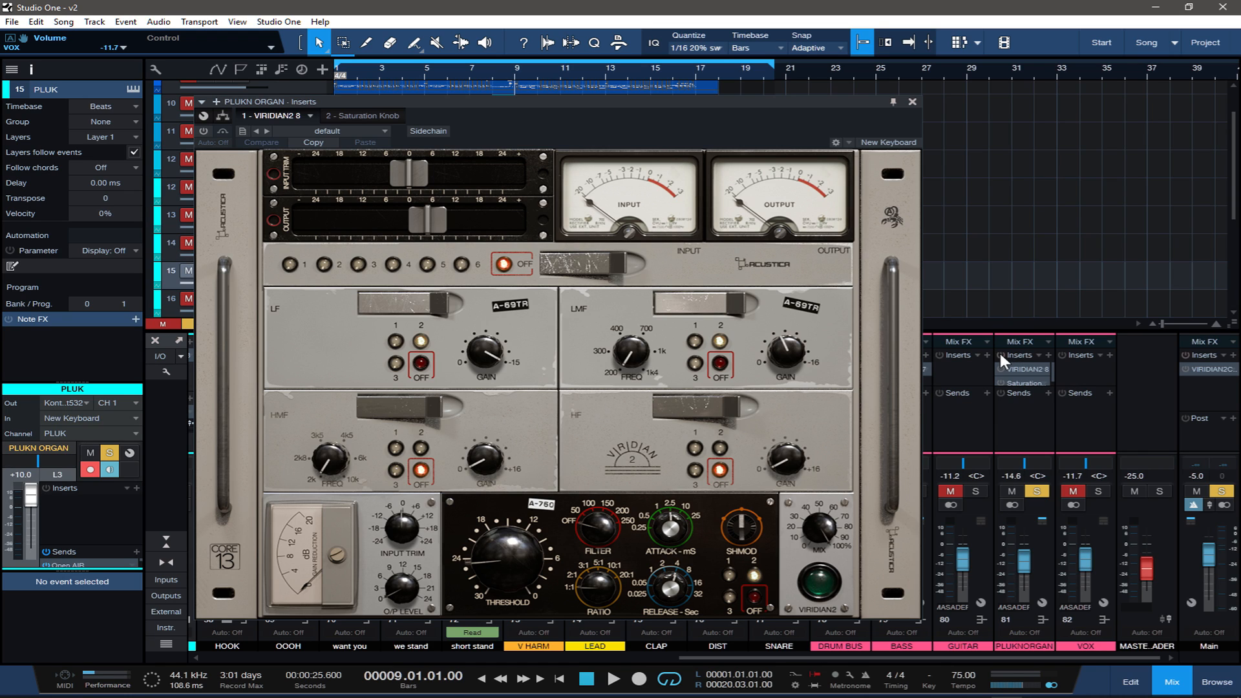
left_click(1000, 354)
key("space")
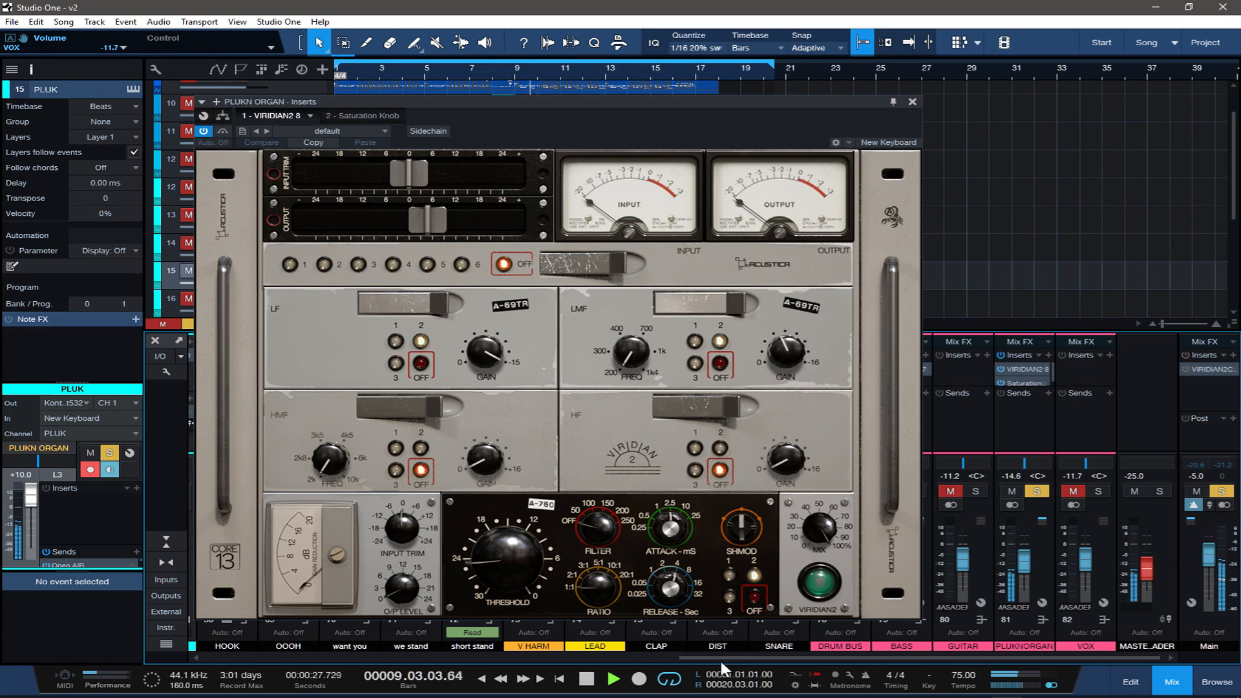
- Stop playback and solo the ORGAN channel together with PLUK
left_click_drag(714, 657, 327, 642)
key("space")
left_click(978, 493)
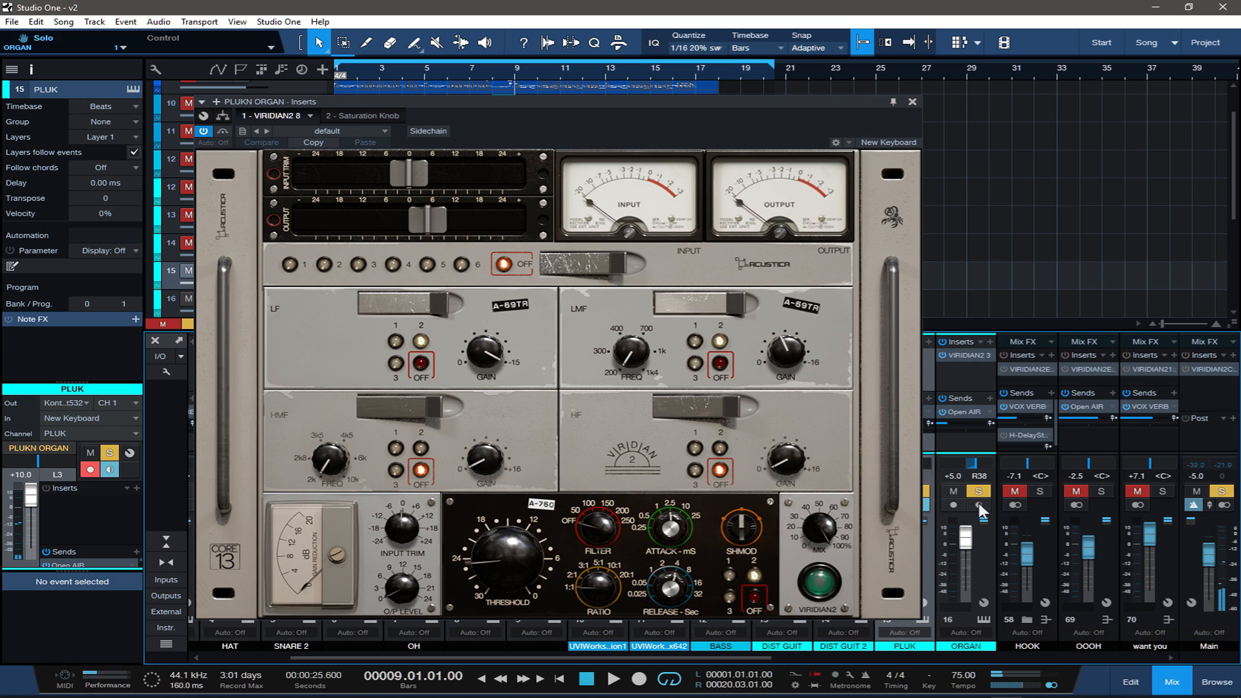
left_click_drag(690, 658, 1201, 660)
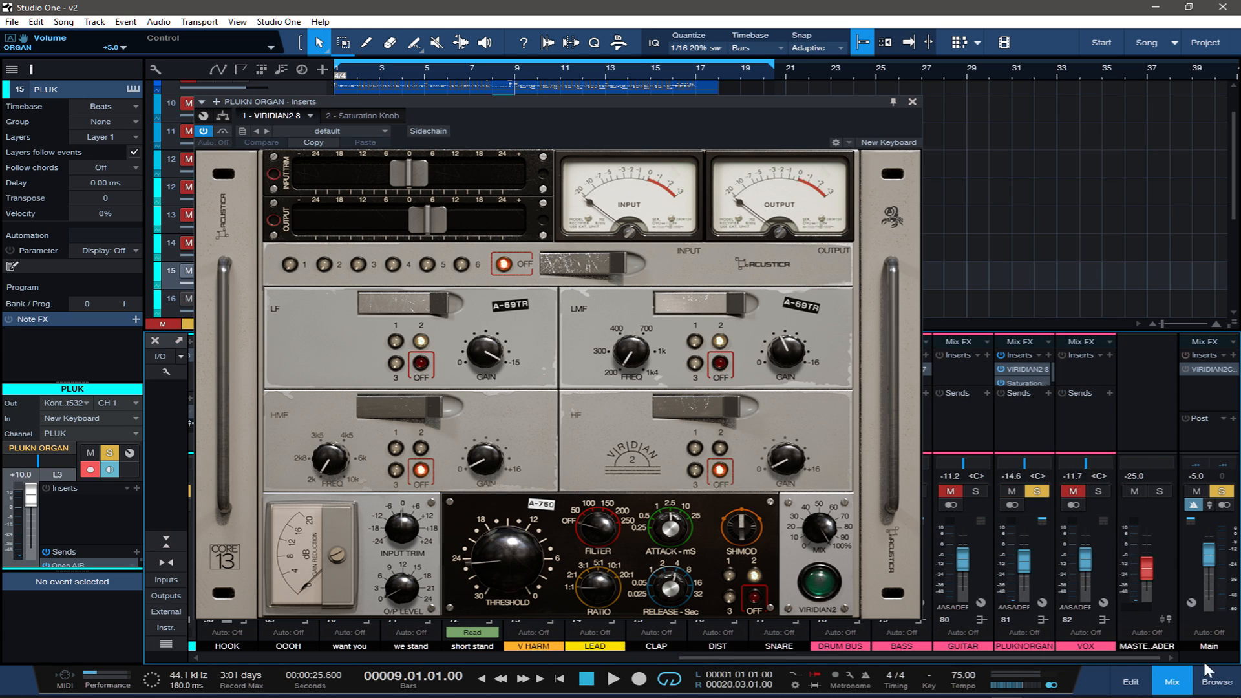
- Compare PLUK and ORGAN in playback with the PLUKN ORGAN bus inserts bypassed and activated, and close the VIRIDIAN2 8 window
key("space")
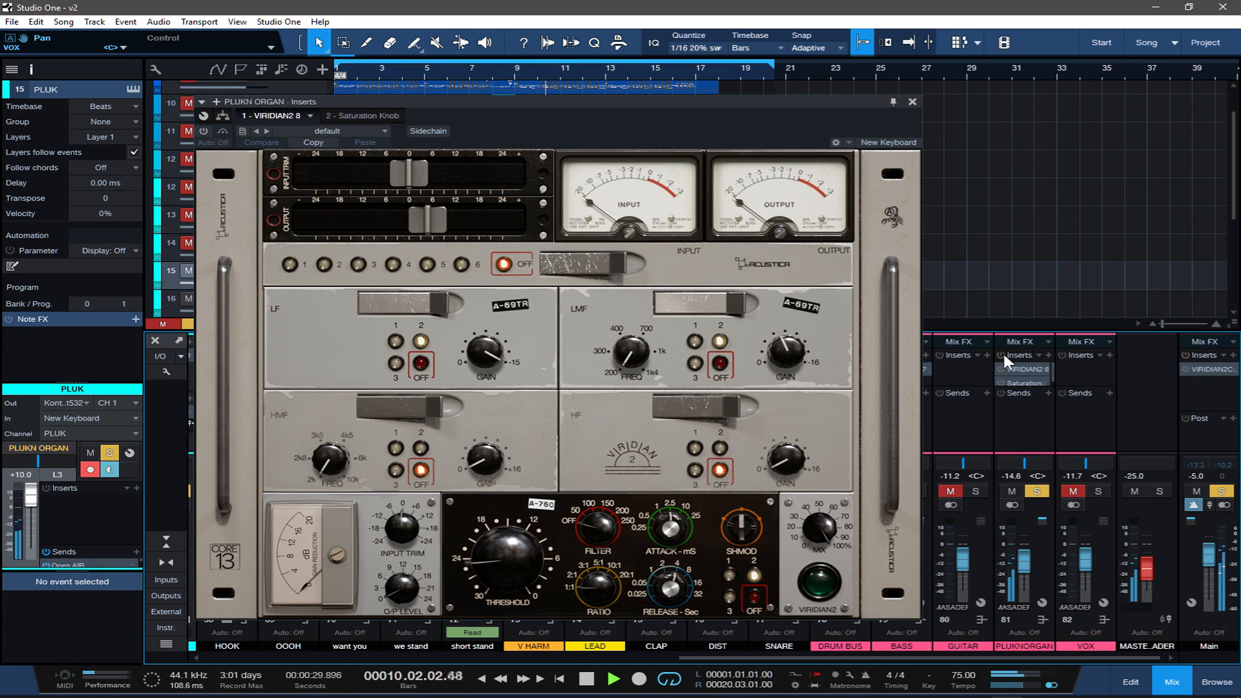
key("space")
left_click(1003, 351)
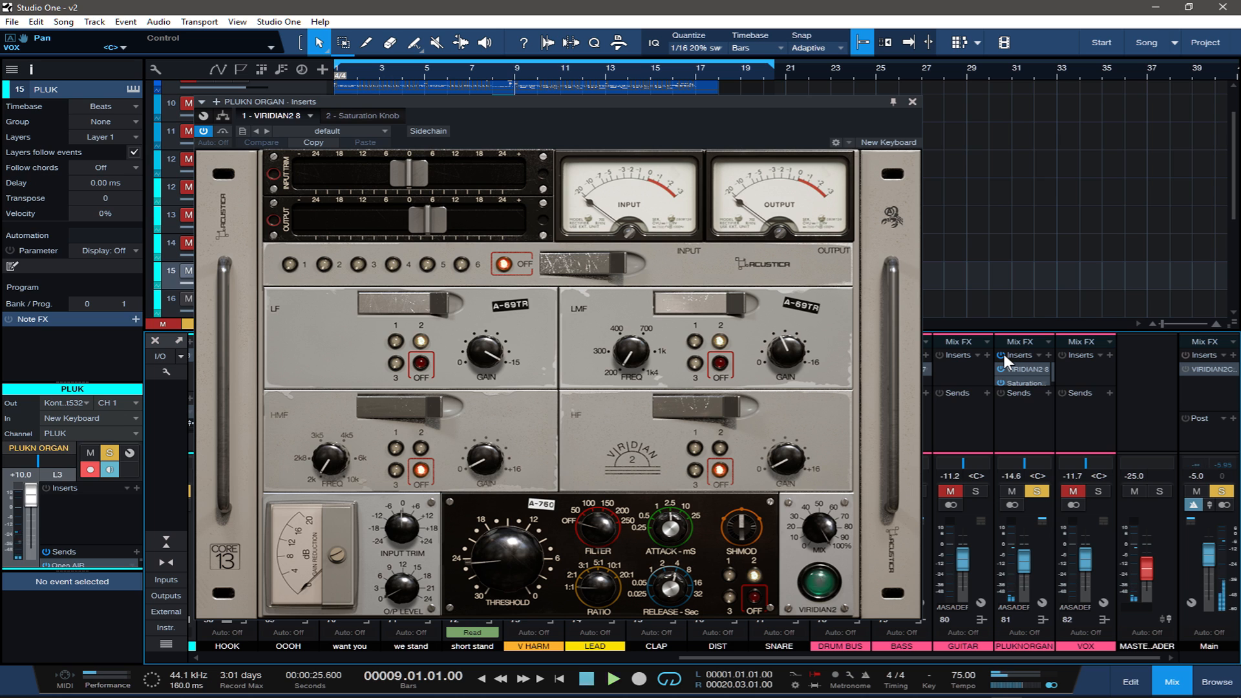
key("space")
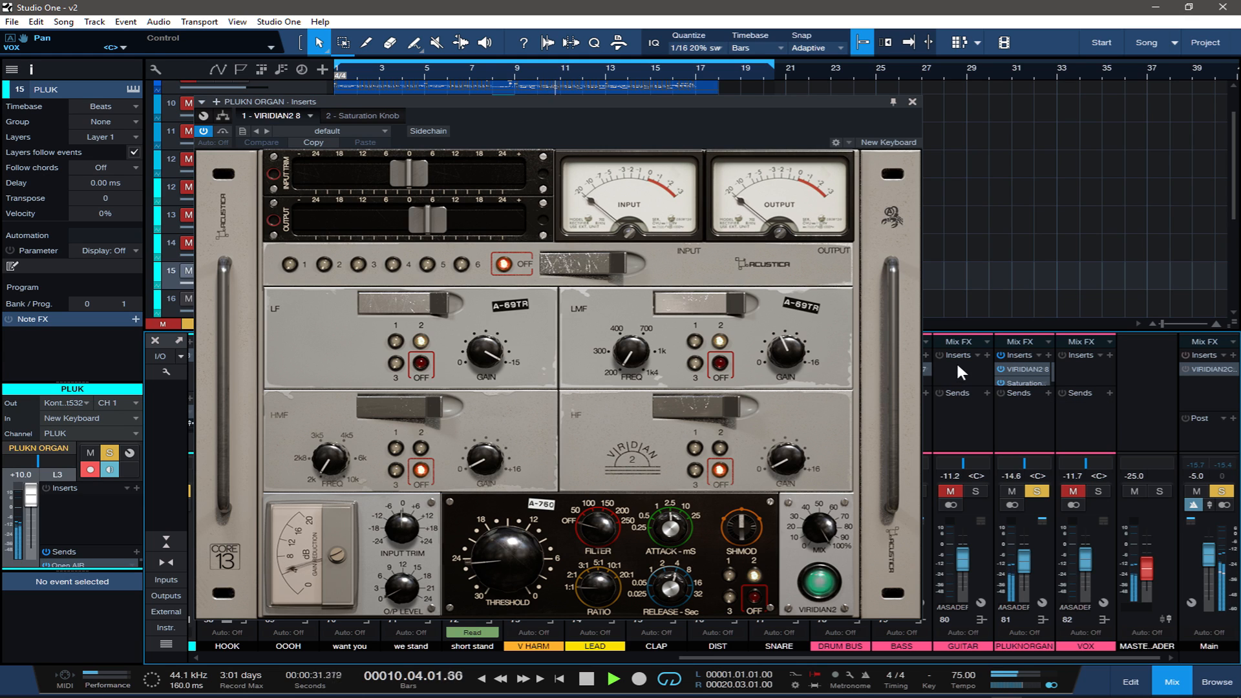
key("space")
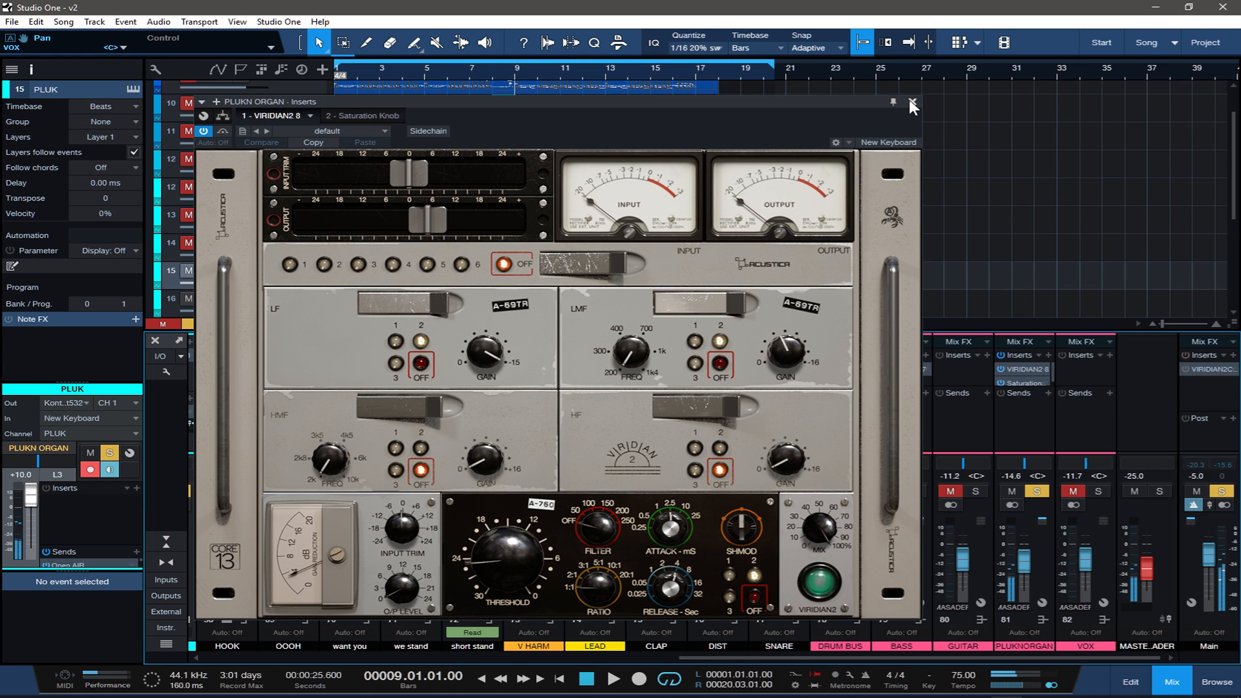
left_click(911, 101)
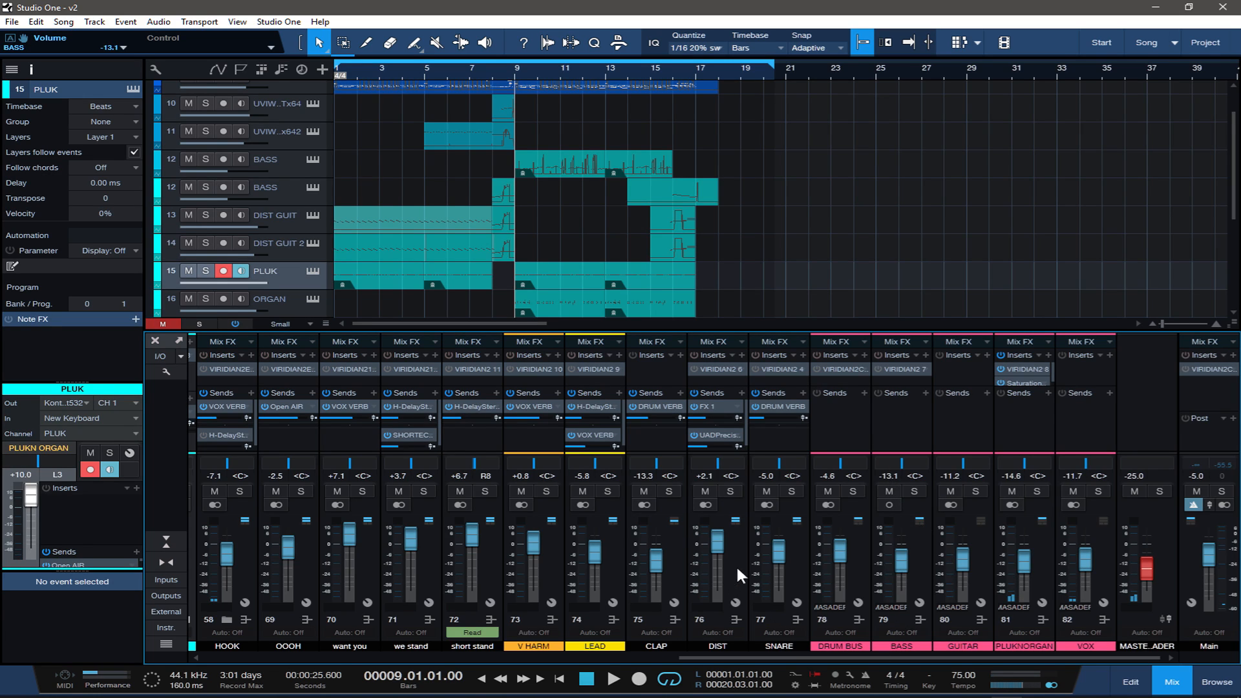
- Solo the DIST bus and play the distorted guitars with the bus inserts bypassed
left_click(730, 492)
left_click_drag(795, 654, 758, 657)
key("space")
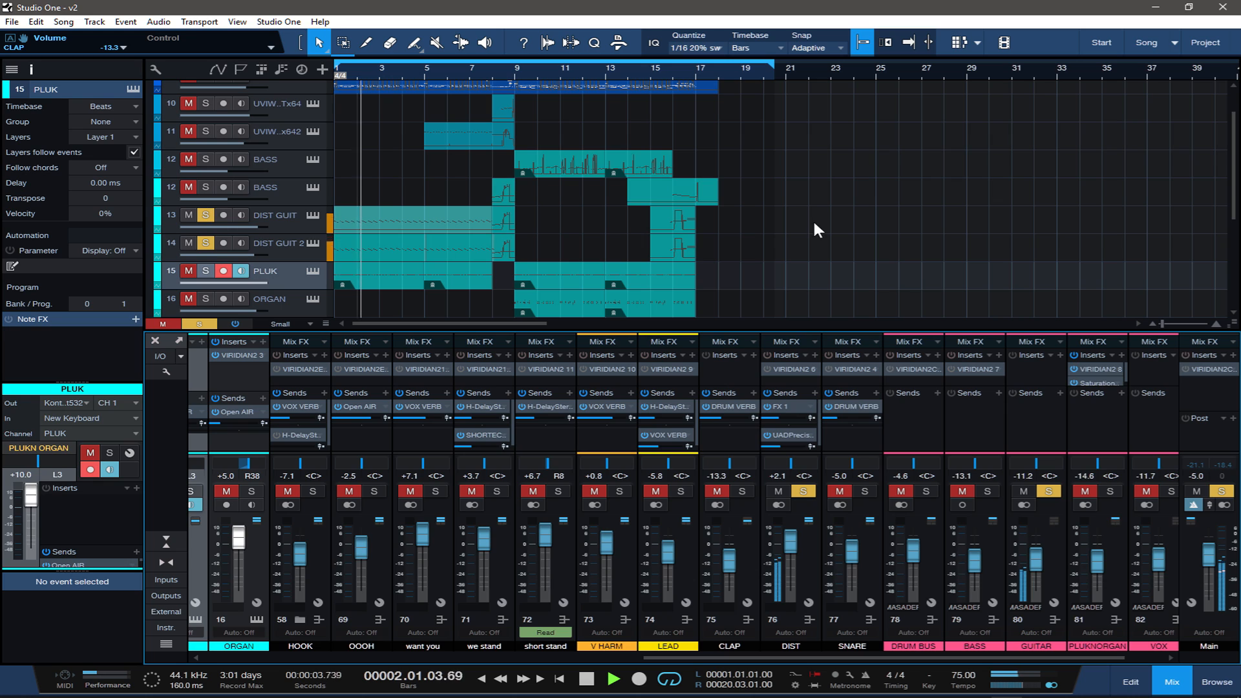
key("space")
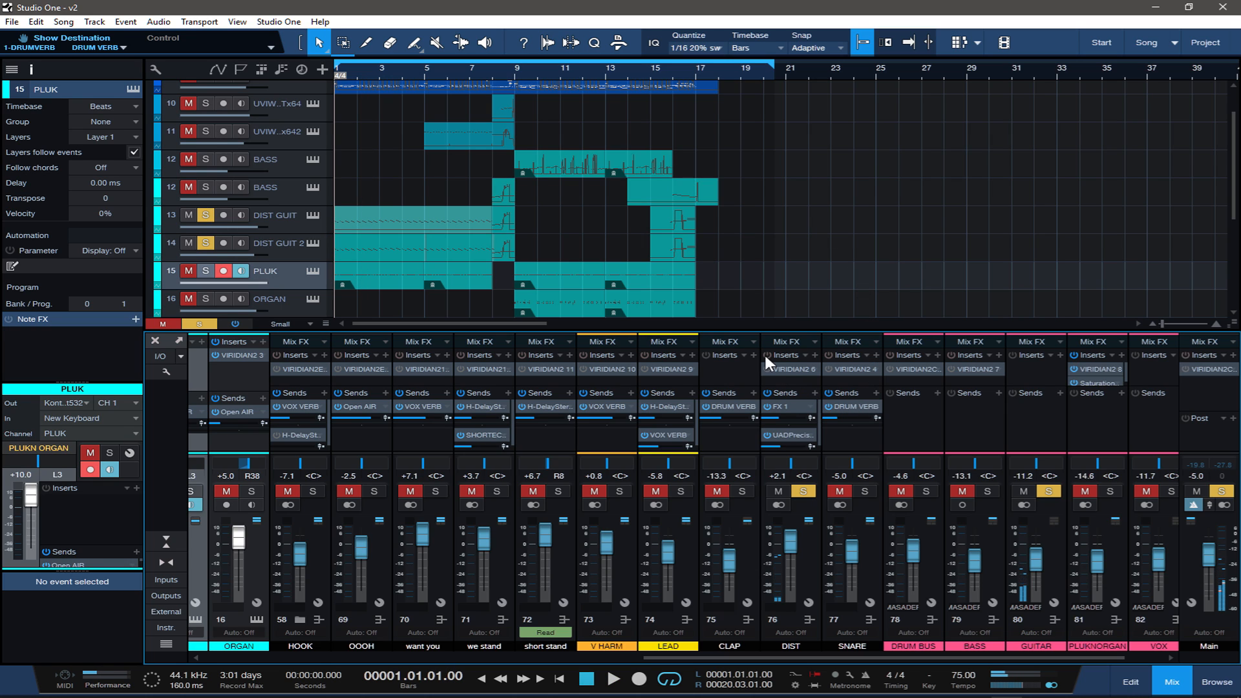
- Play the DIST bus with its inserts activated while viewing its VIRIDIAN2 6 settings, and close the plug-in window
key("space")
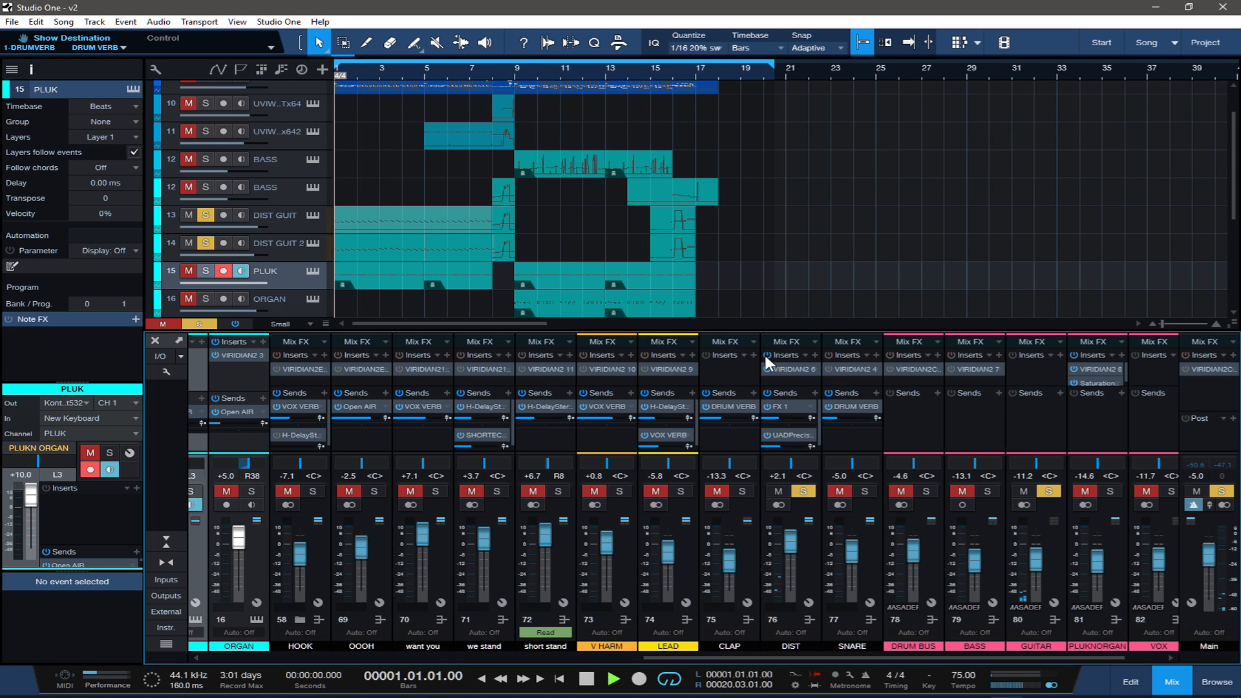
left_click(795, 369)
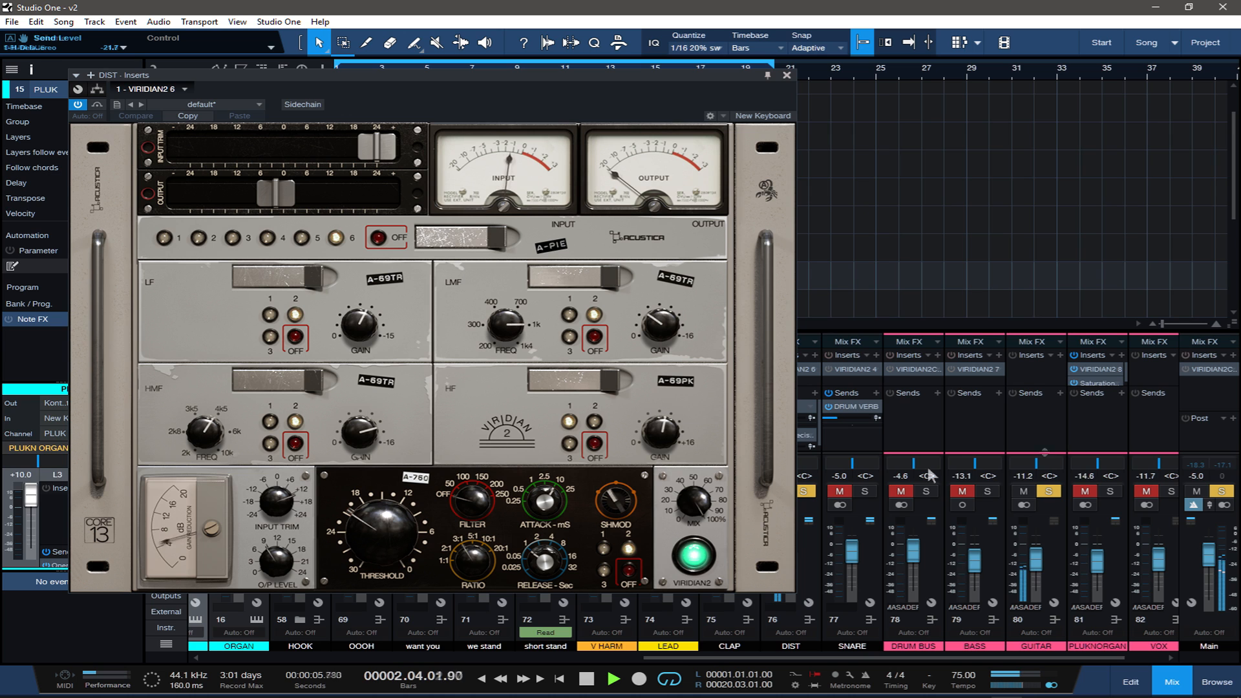
key("space")
left_click(785, 71)
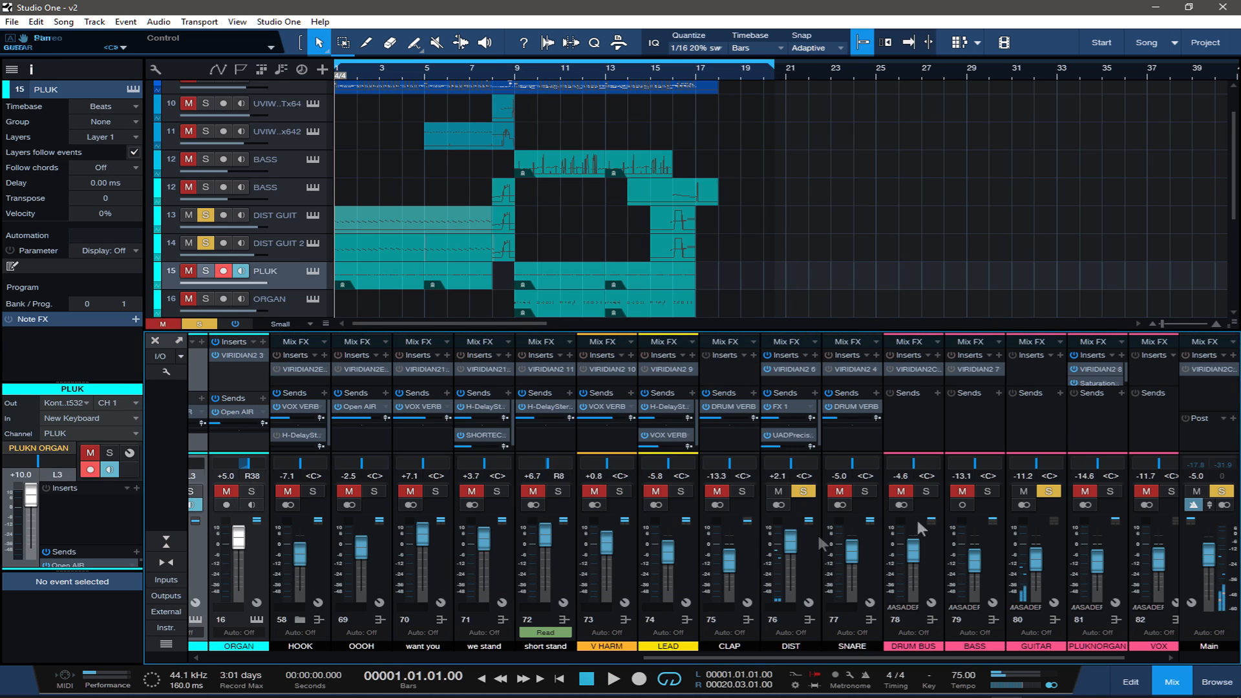
- Bypass the DIST bus inserts and remove the bus's solo
left_click(767, 355)
left_click_drag(885, 658, 922, 658)
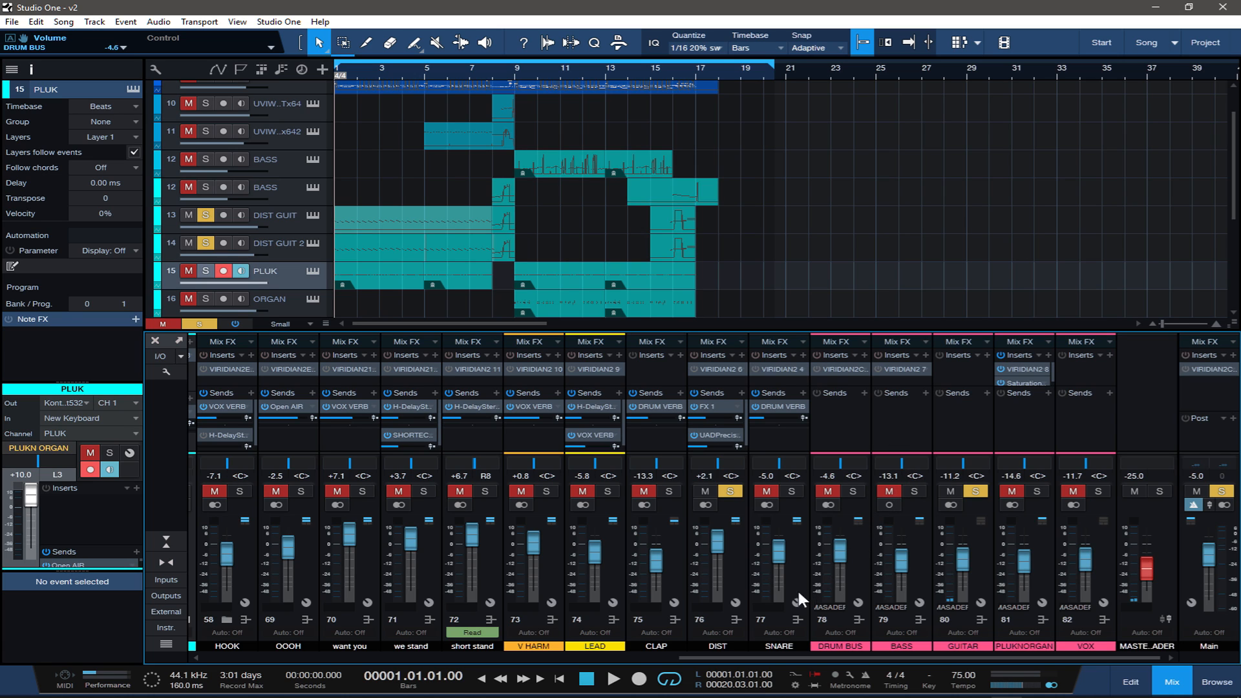
left_click(731, 491)
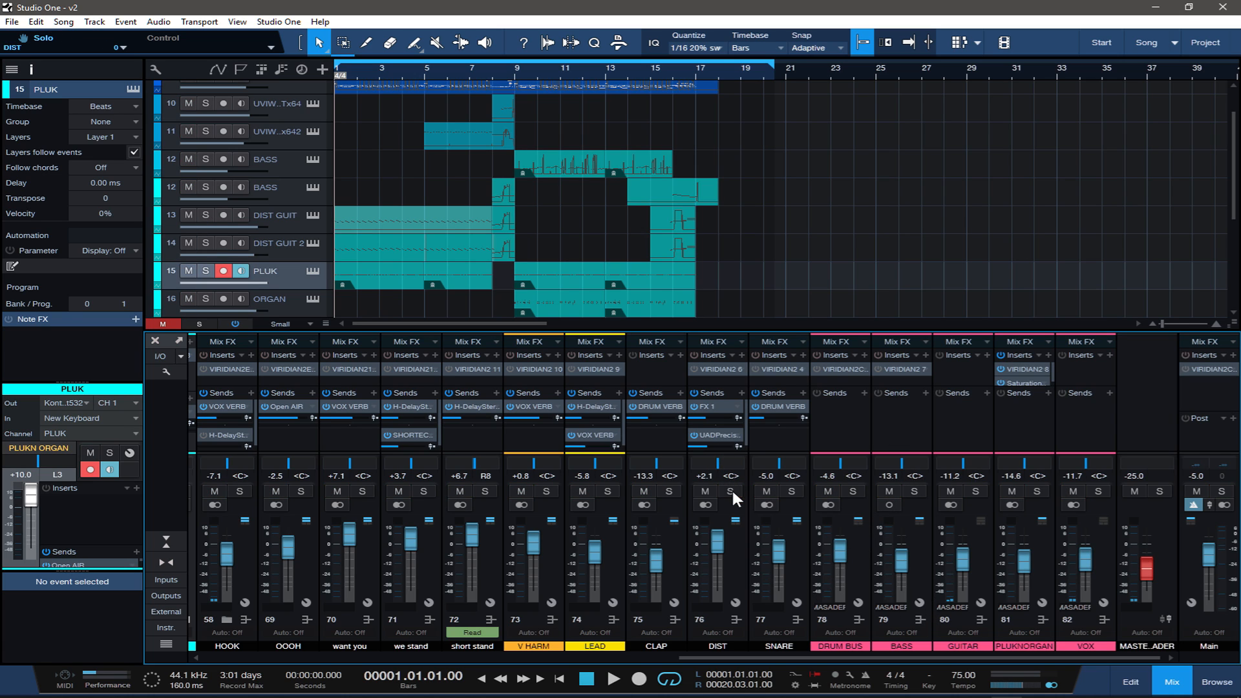
- Solo the BASS bus and play the bass with its VIRIDIAN2 7 insert bypassed
left_click(914, 491)
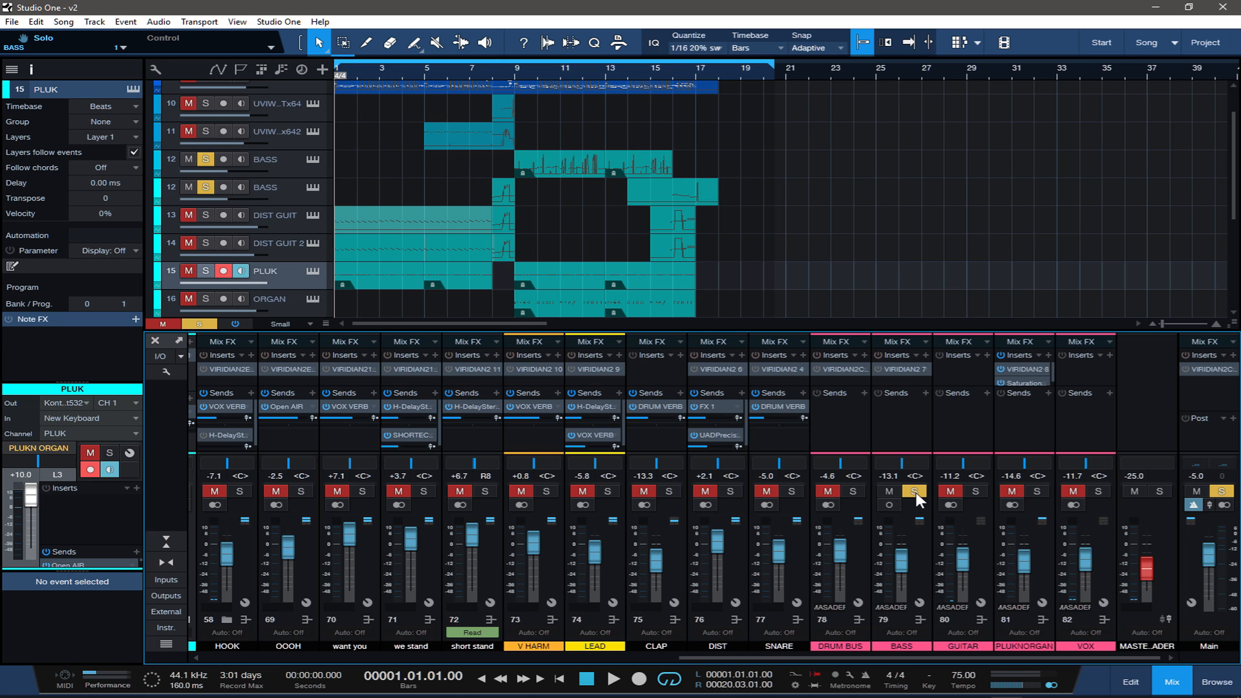
key("space")
key("space")
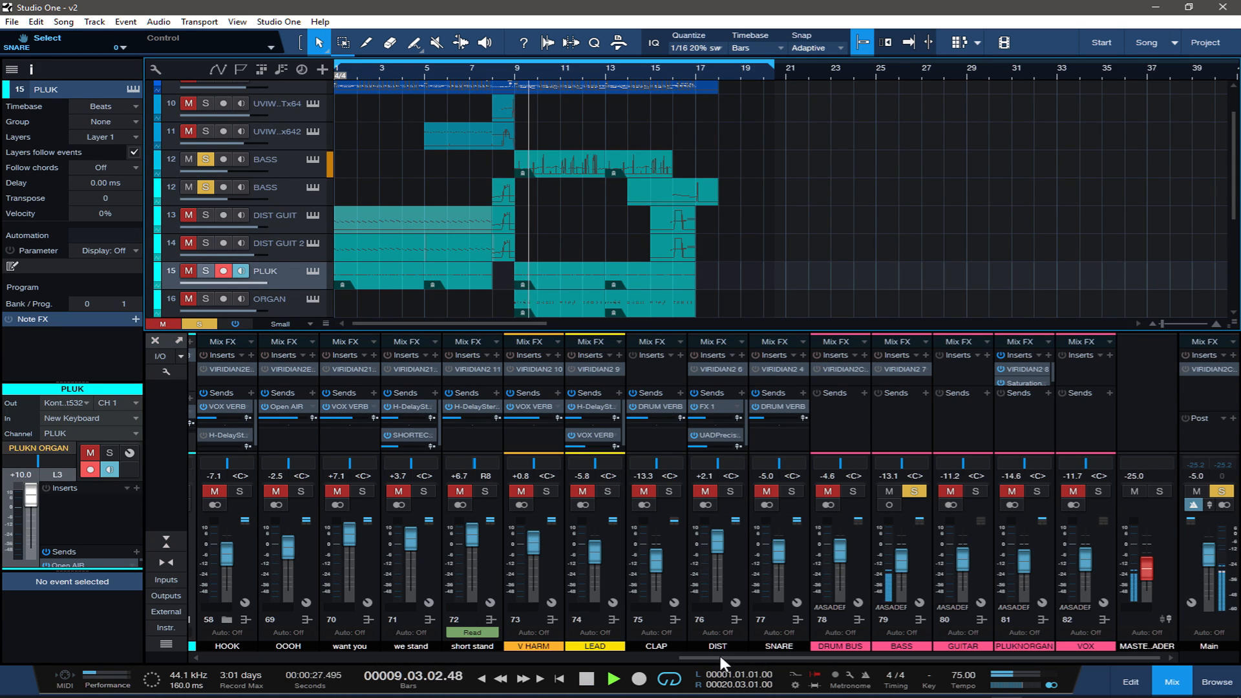
key("space")
- Activate the BASS bus inserts, play the processed bass and open its VIRIDIAN2 7 window
left_click(880, 354)
key("space")
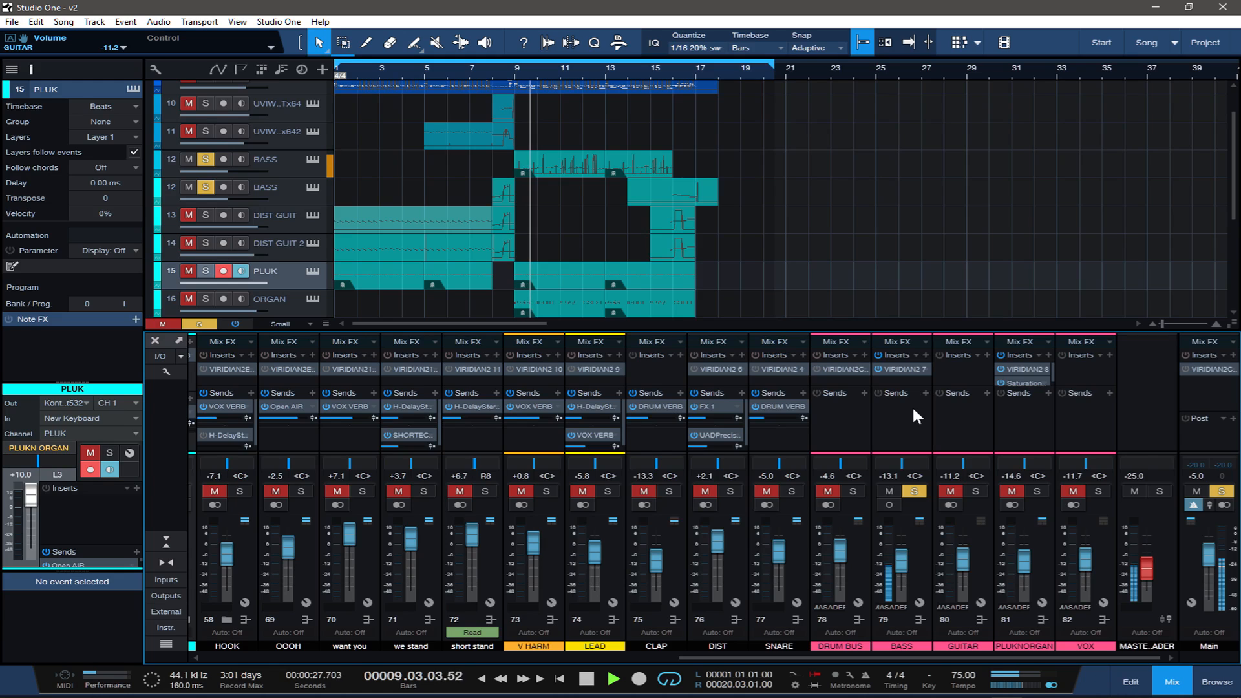
left_click(902, 368)
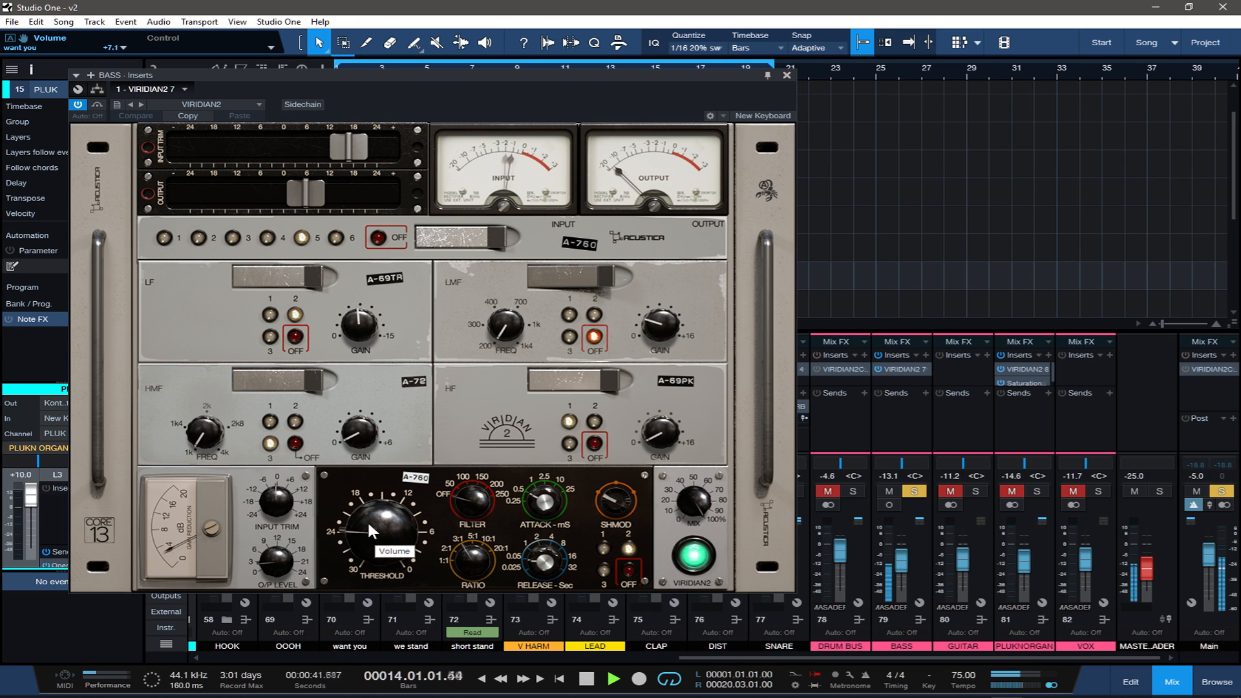
- Stop the bass playback, close the VIRIDIAN2 7 window and remove the BASS bus's solo
key("space")
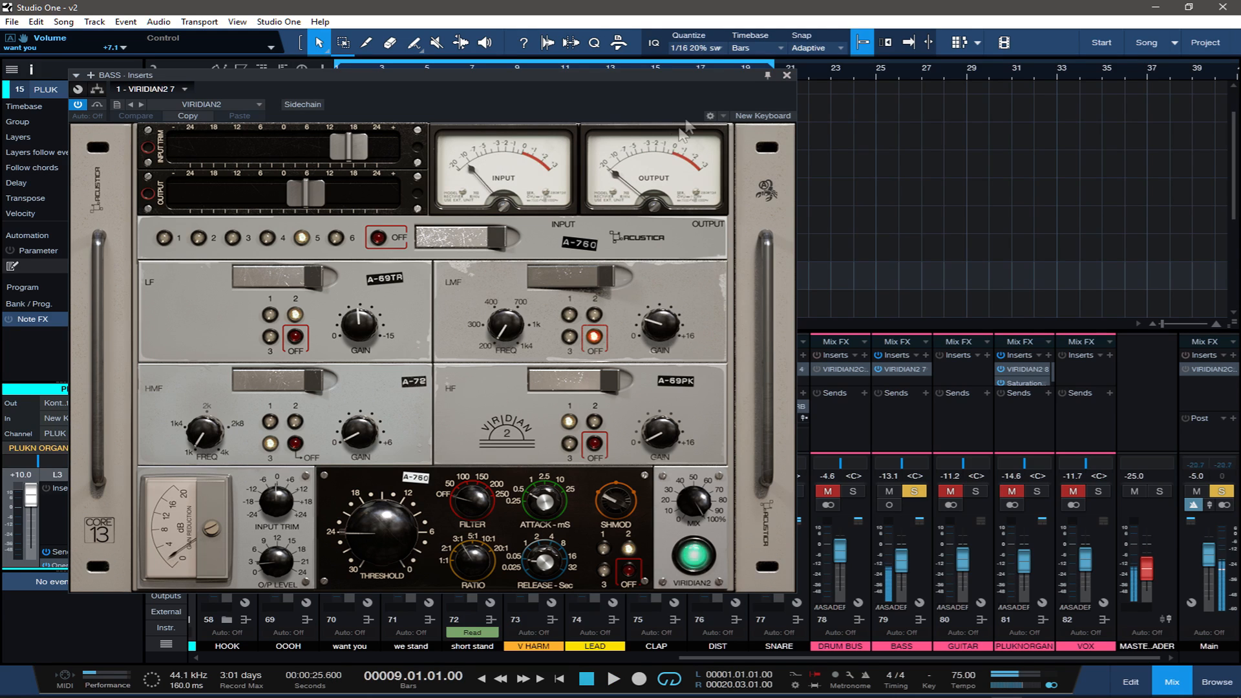
left_click(786, 75)
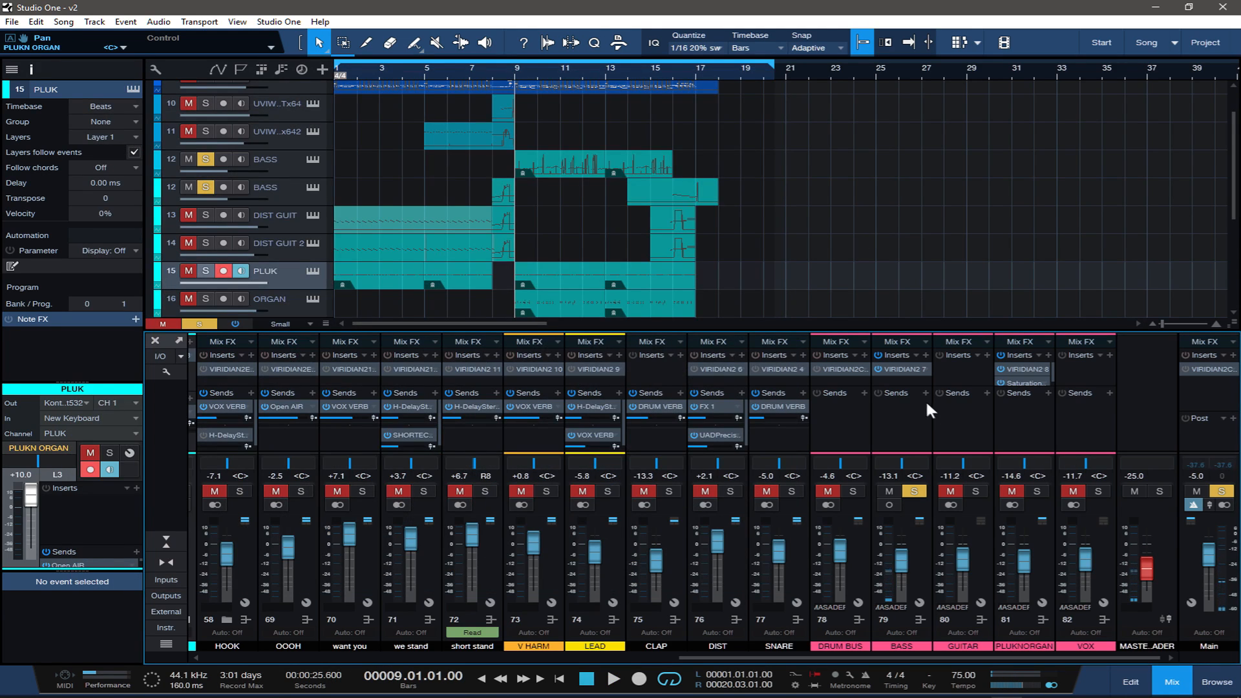
left_click(917, 489)
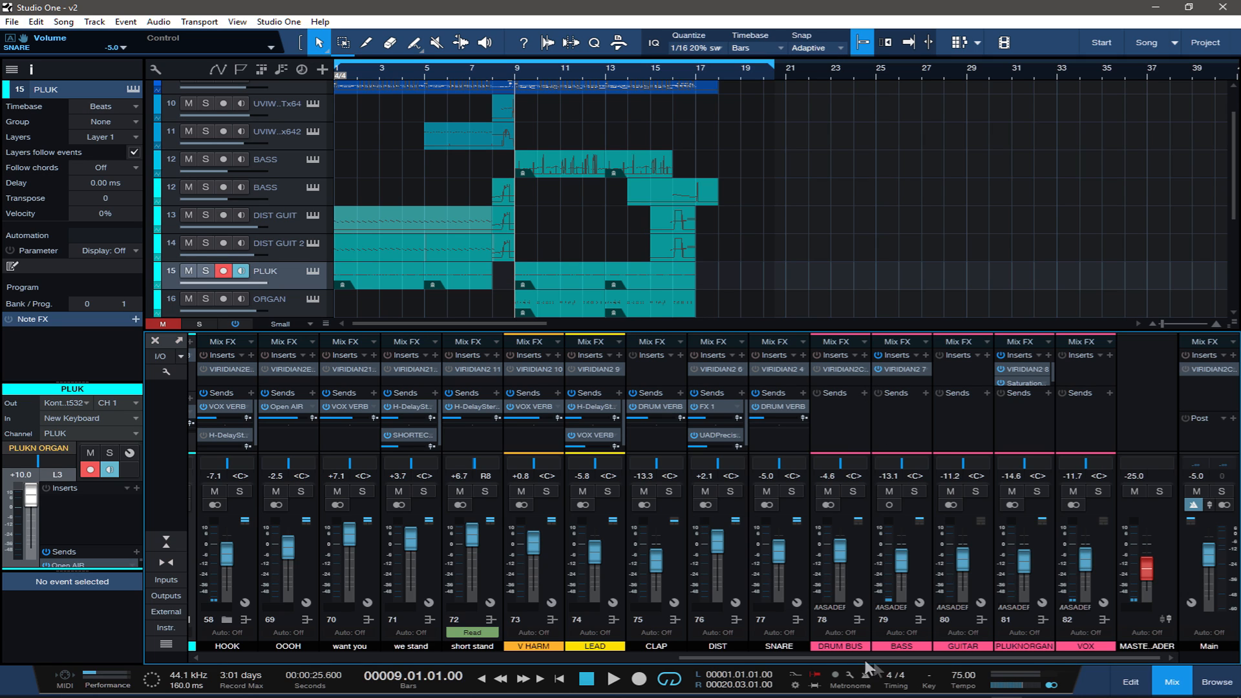
- Solo the OOOH channel and play it from the song start with its inserts bypassed
left_click_drag(840, 657, 702, 659)
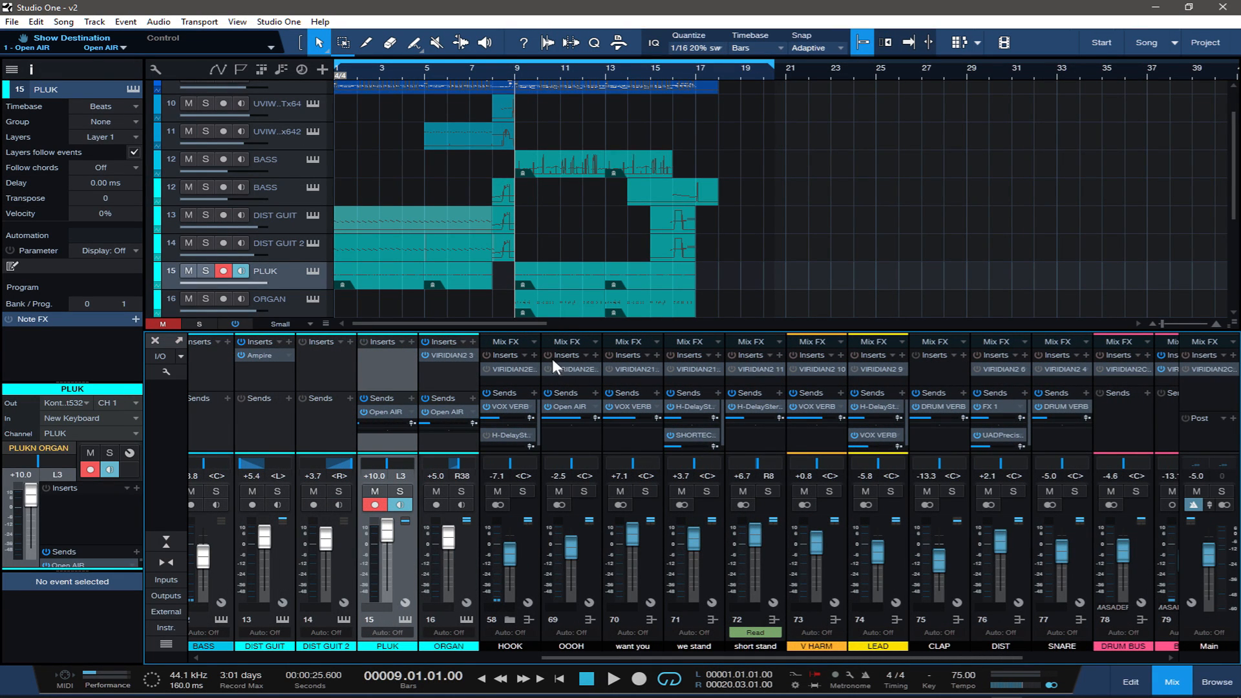
left_click(584, 491)
key("Home")
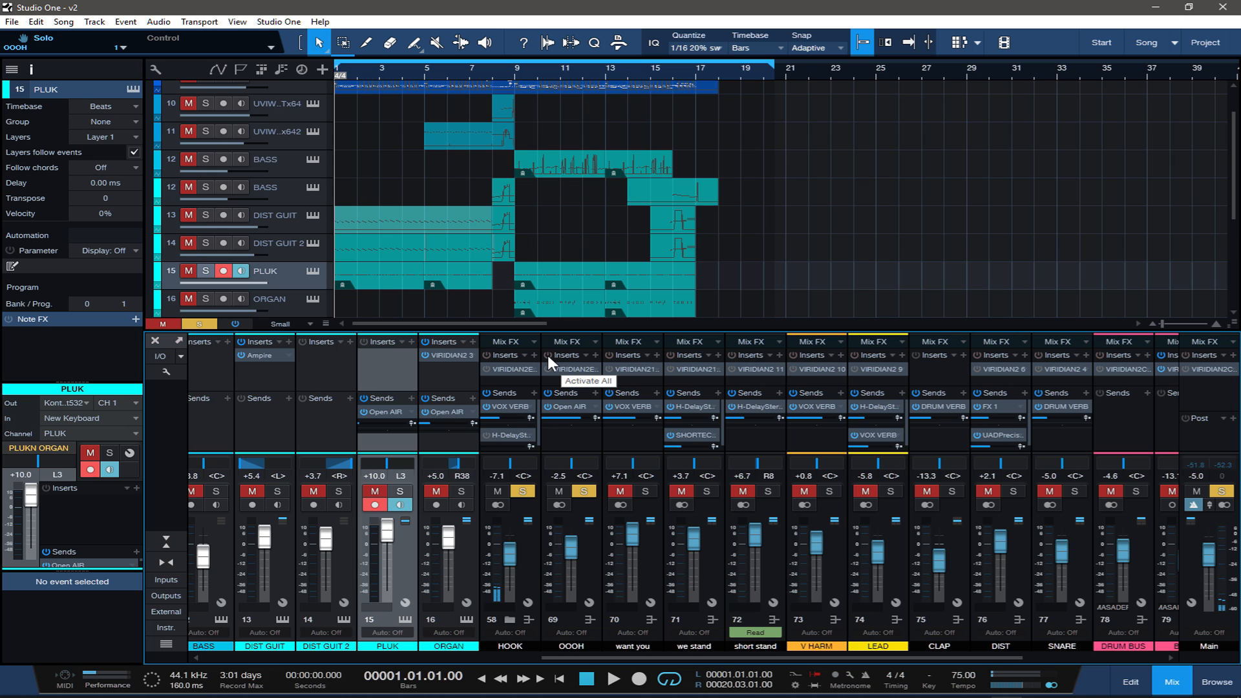
key("space")
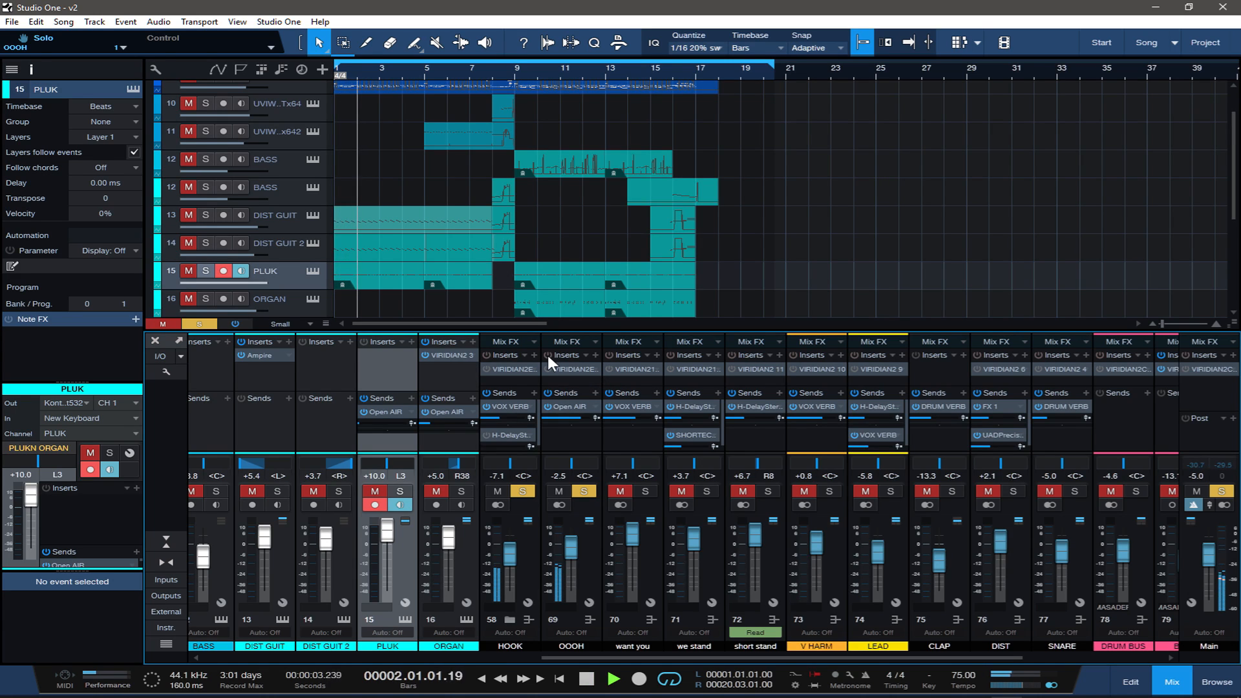
key("space")
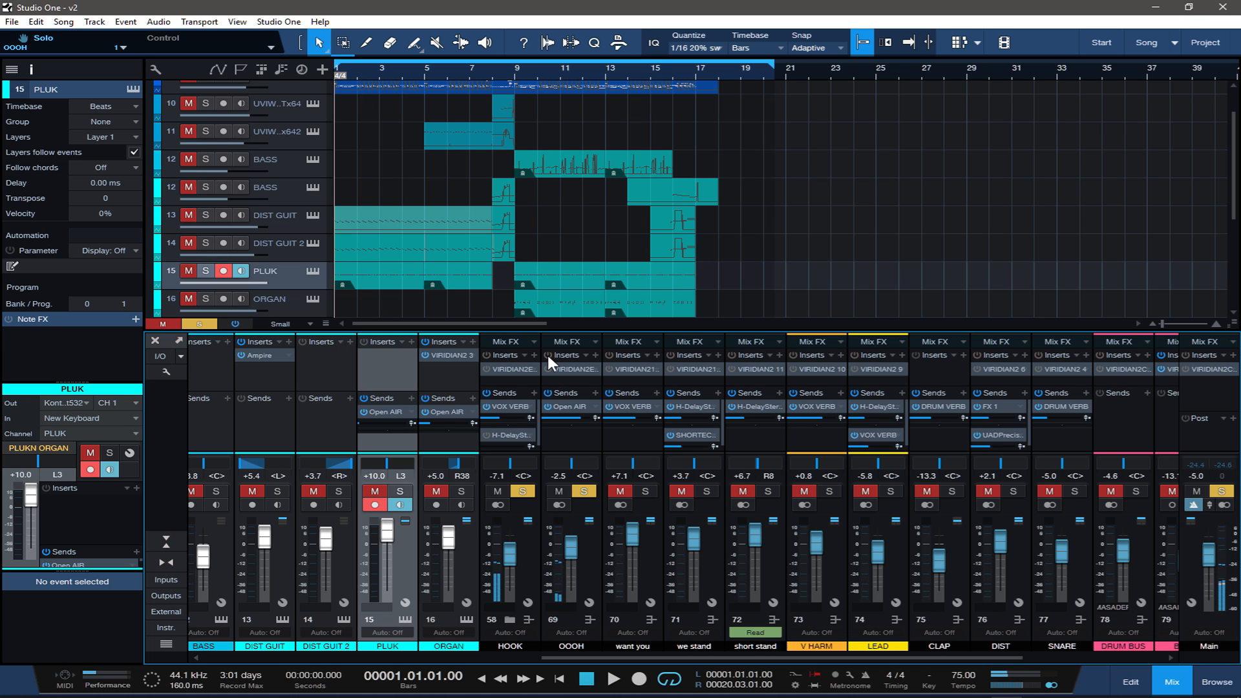
- Play the OOOH channel with its inserts activated while viewing its VIRIDIAN2EQ 2 settings, and close the plug-in window
key("space")
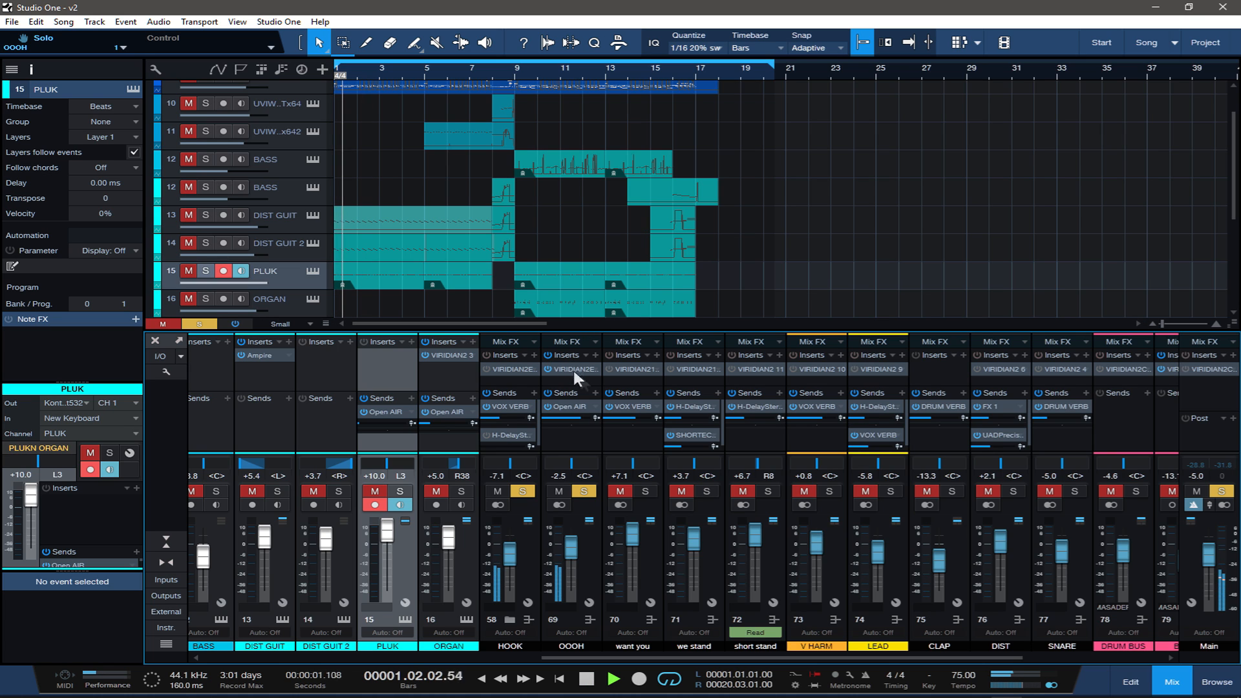
left_click(582, 370)
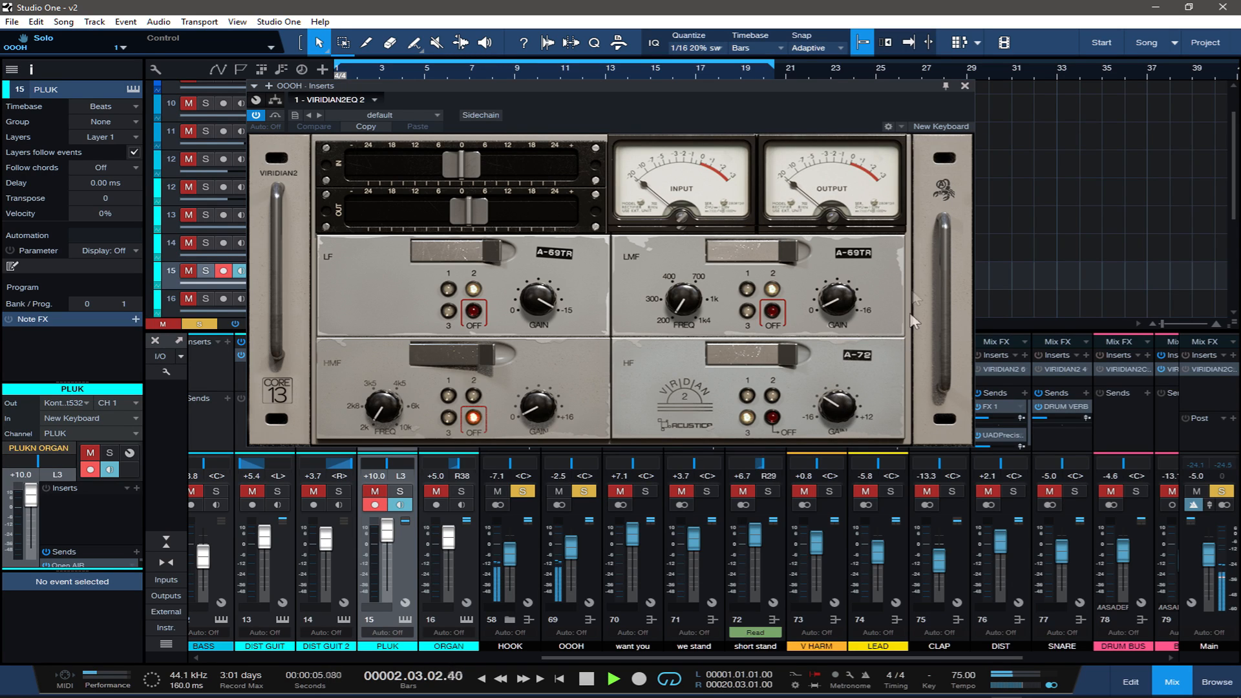
key("space")
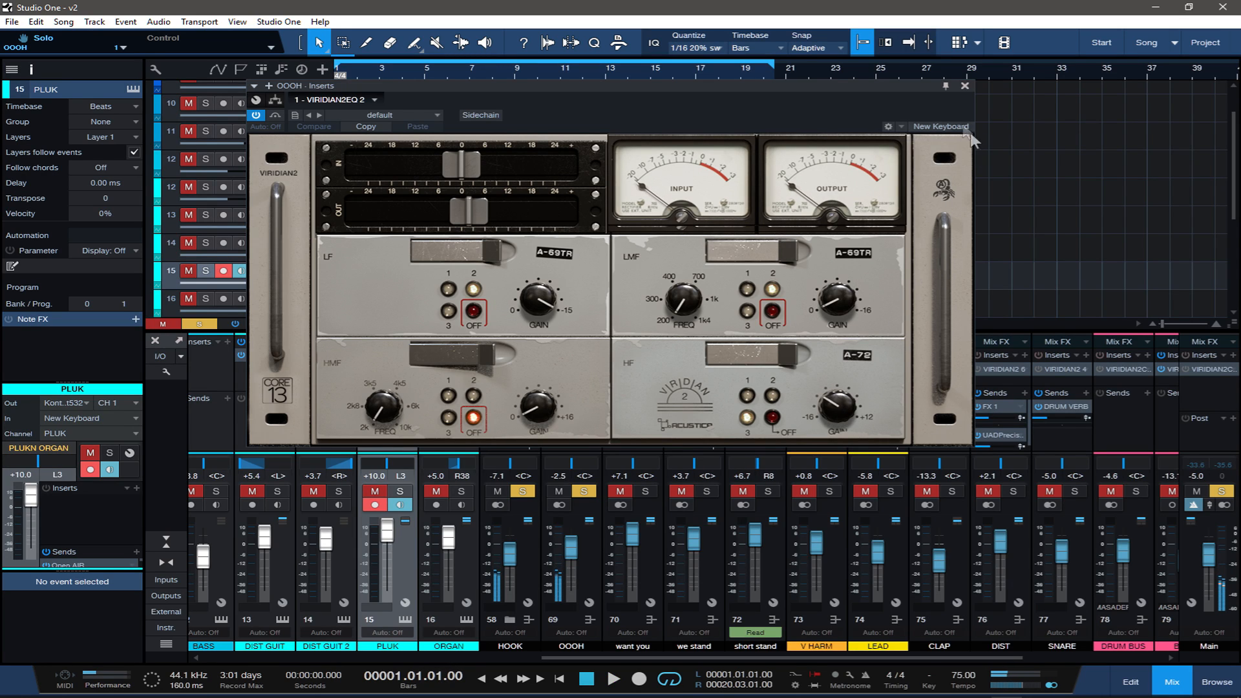
left_click(963, 84)
- Solo the "want you" channel and play it with its inserts bypassed
left_click(645, 491)
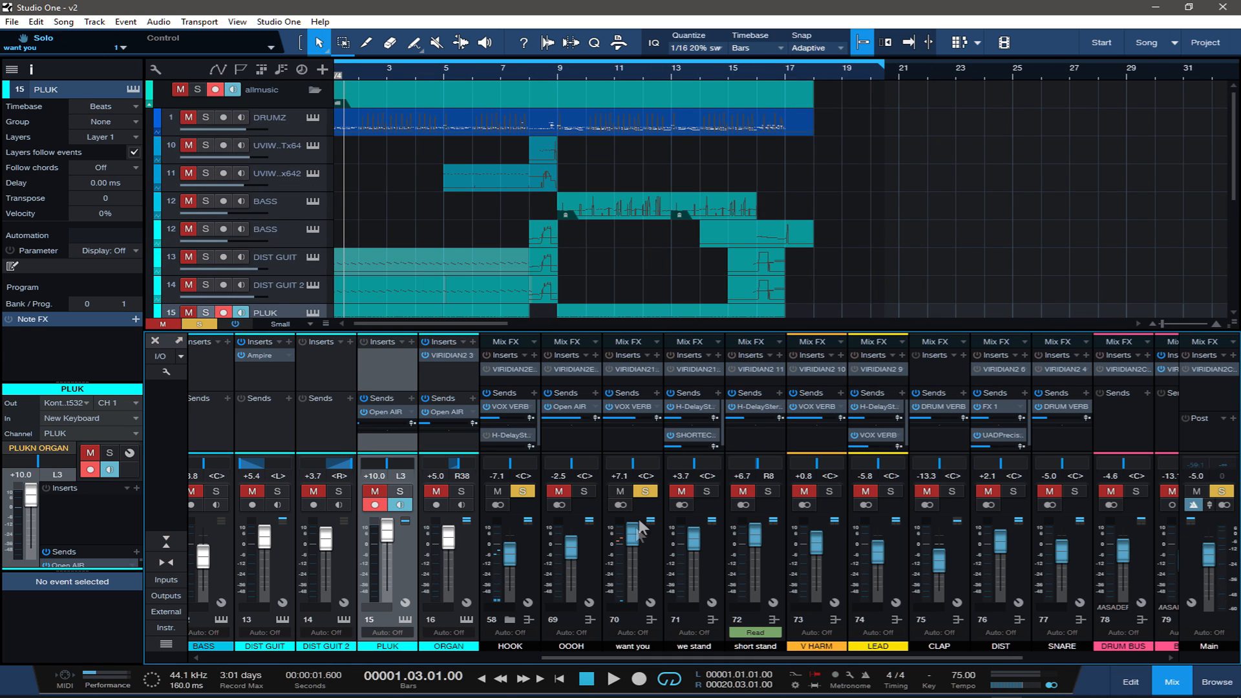
left_click(638, 439)
key("space")
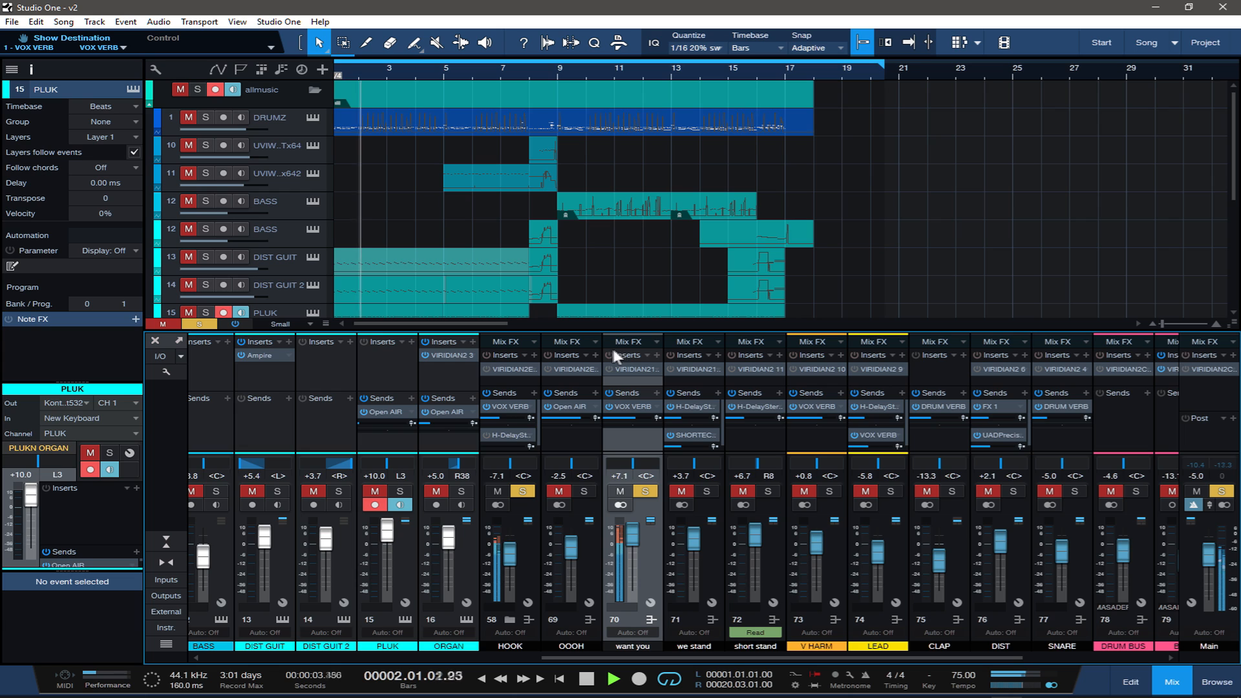
key("space")
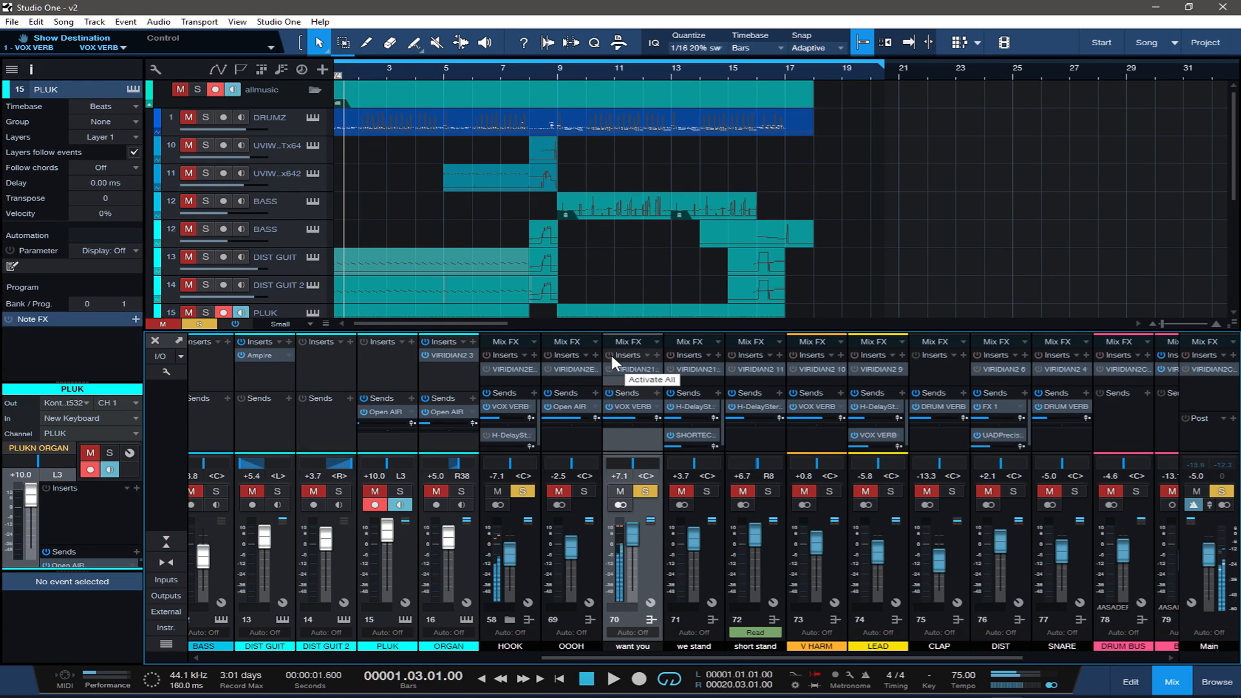
- Activate the "want you" inserts, play the processed vocal while viewing its VIRIDIAN2 11 2 settings, and close the plug-in window
left_click(611, 355)
key("space")
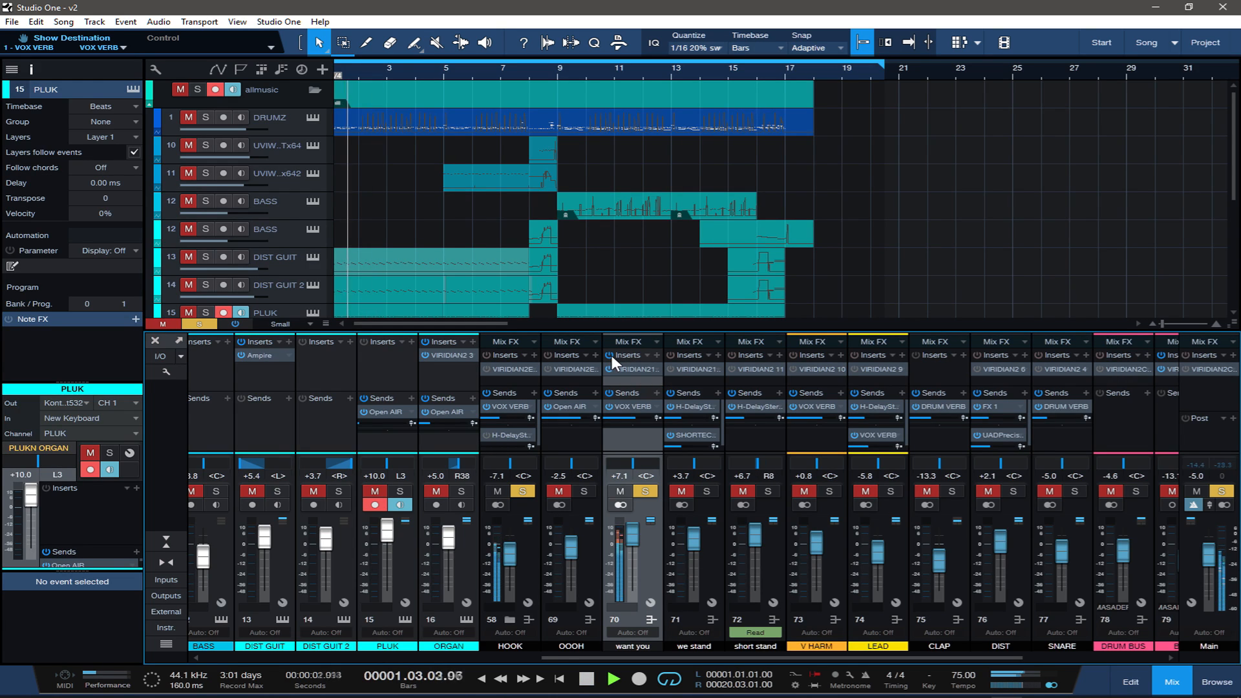
left_click(631, 367)
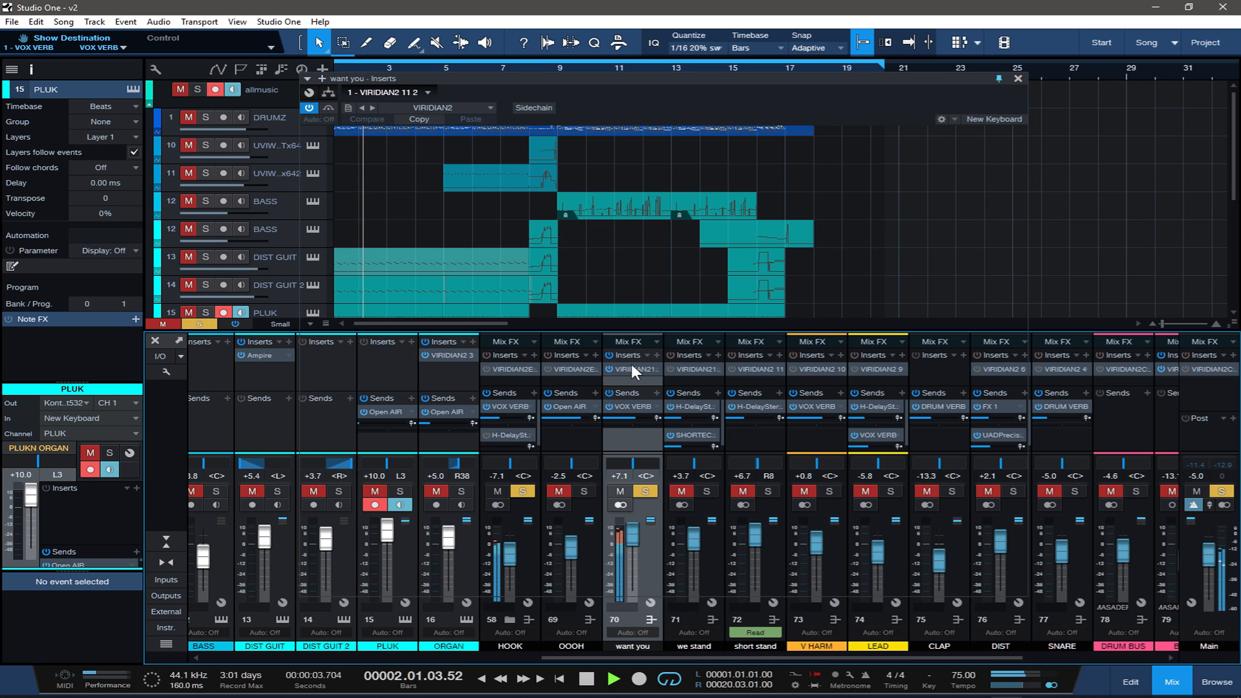
key("space")
key("space")
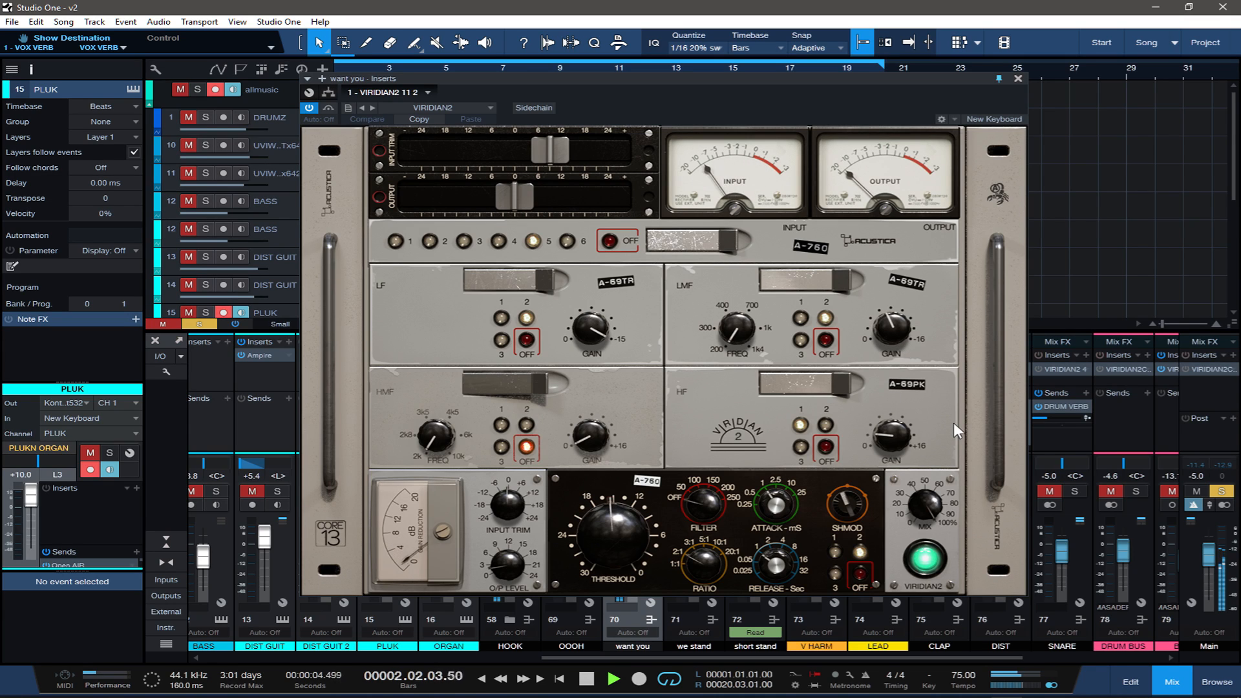
key("space")
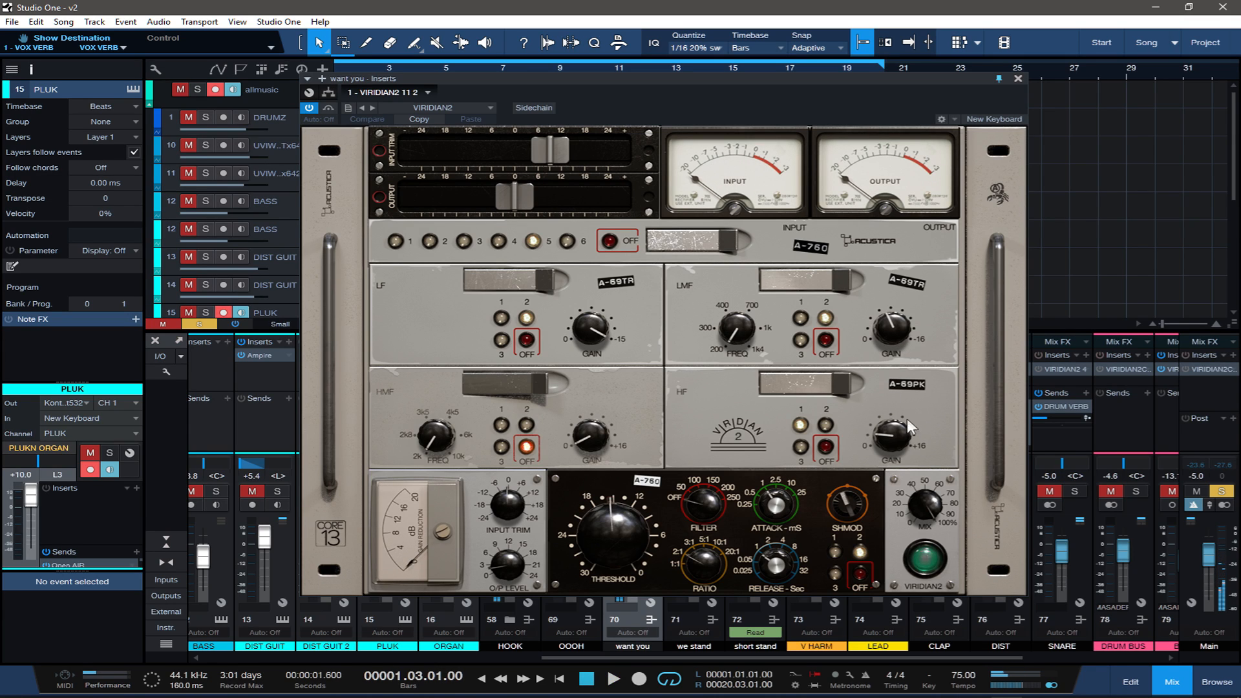
left_click(1018, 78)
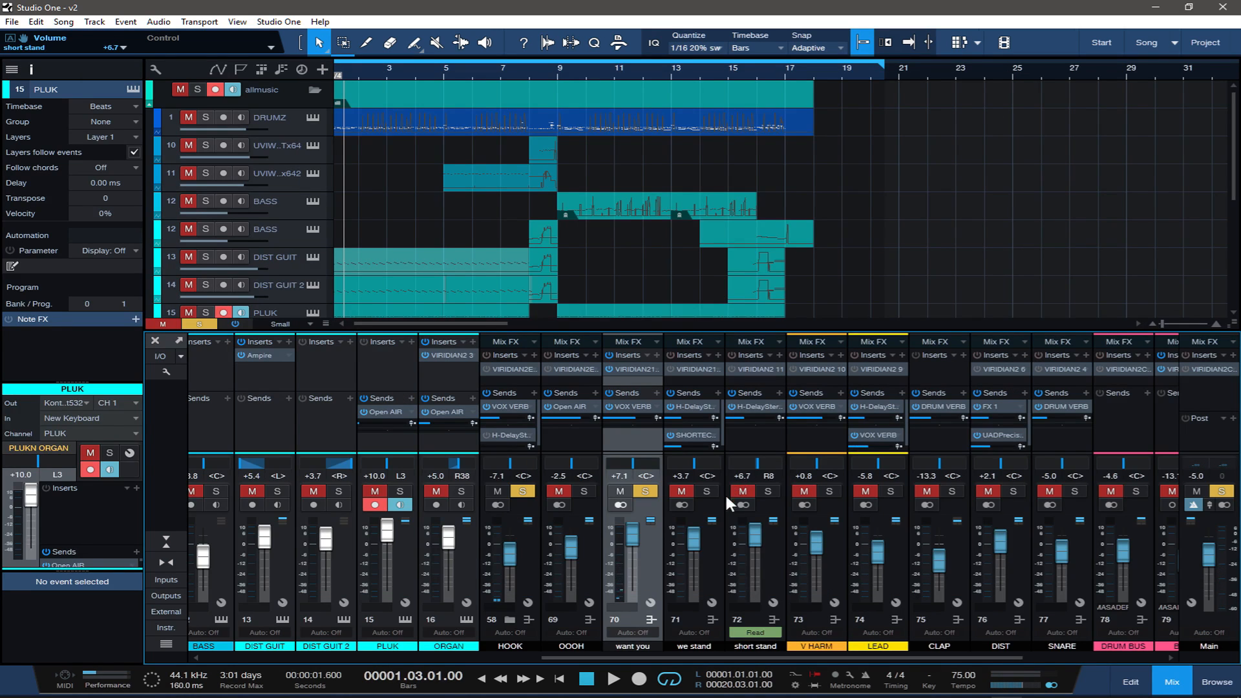
- Play the soloed "short stand" channel with its inserts bypassed and activated, and remove its solo
left_click(769, 438)
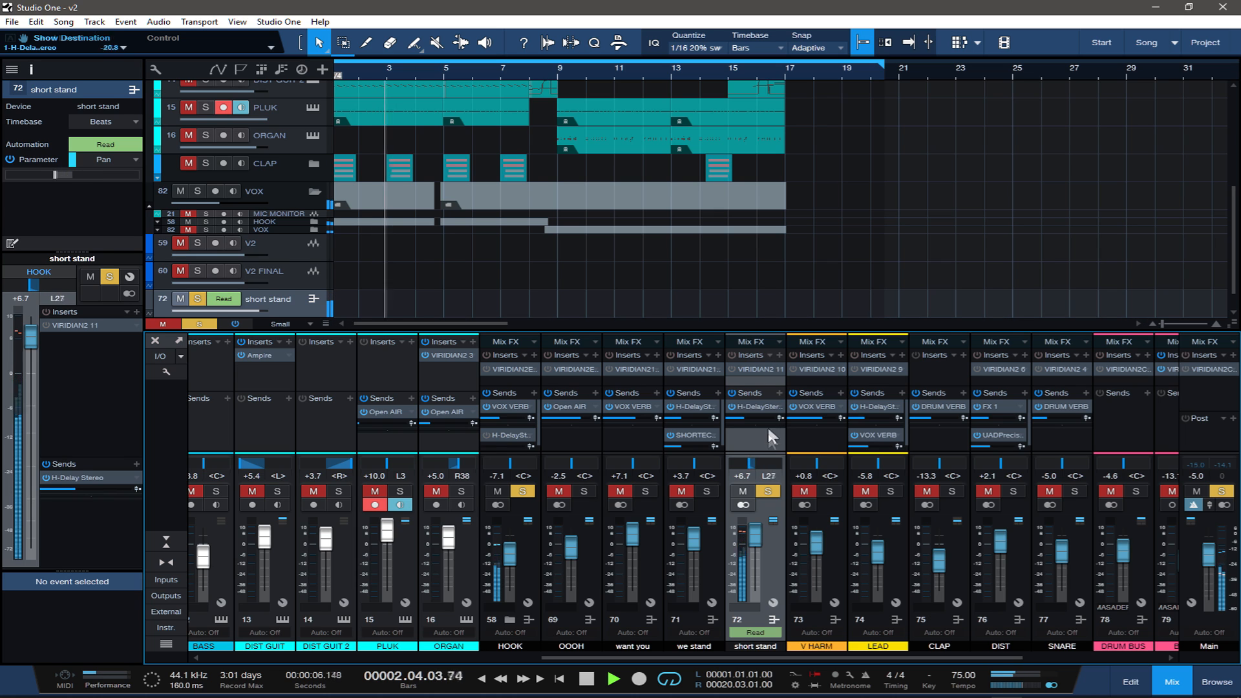
key("space")
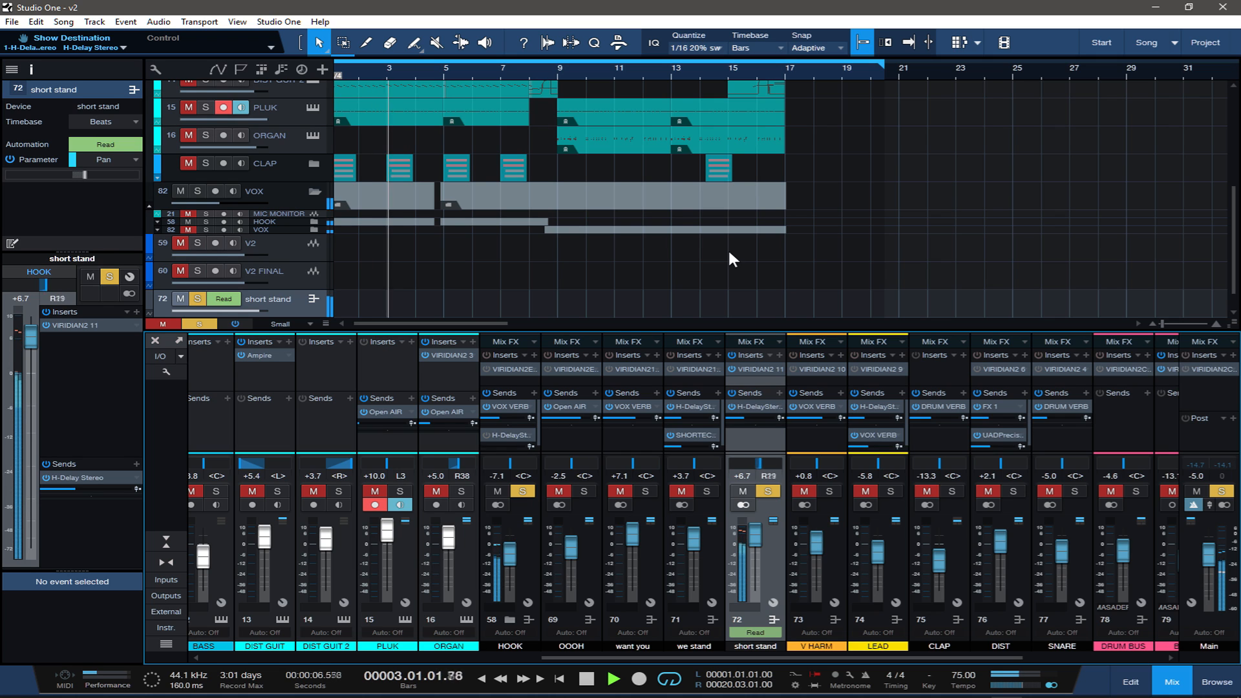
key("space")
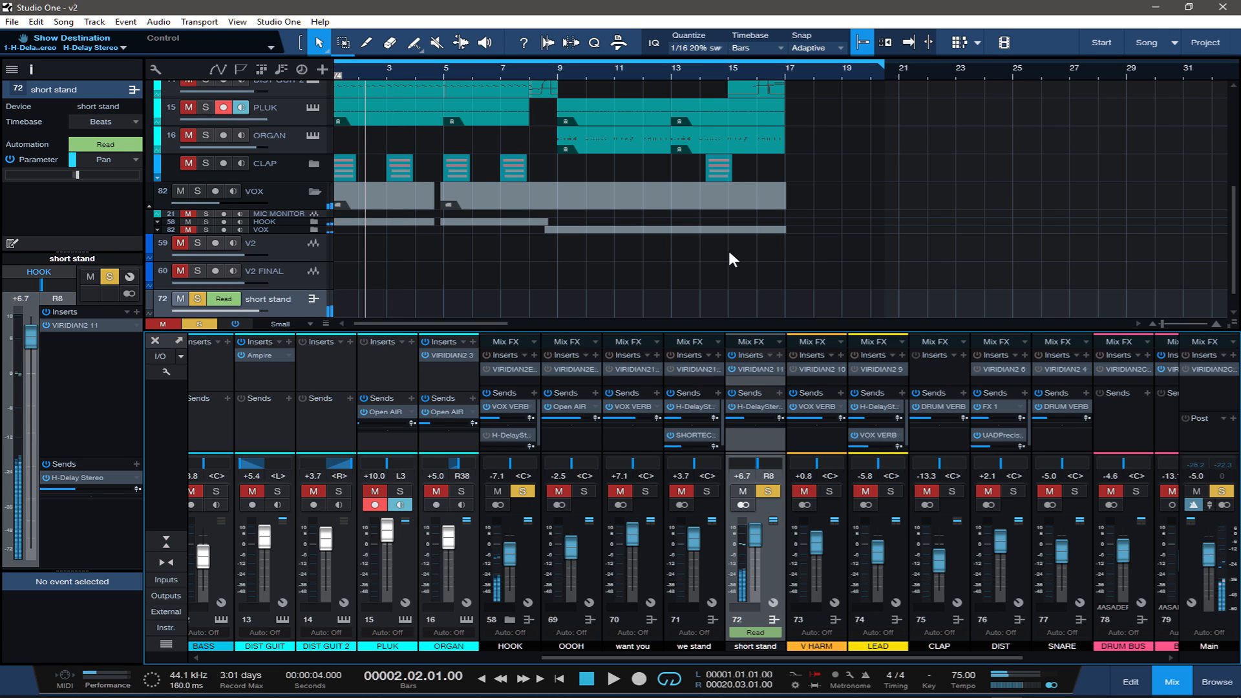
left_click(768, 492)
- Solo the "we stand" channel and play it with its inserts bypassed
left_click(706, 491)
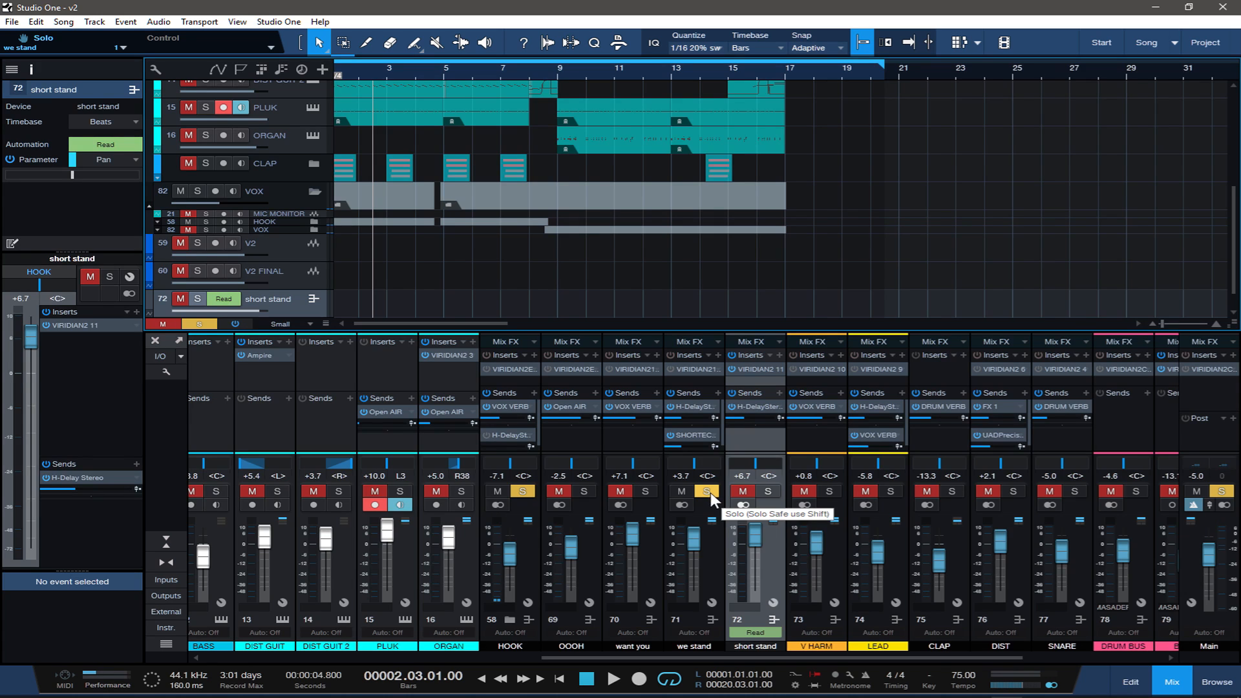
key("space")
key("space")
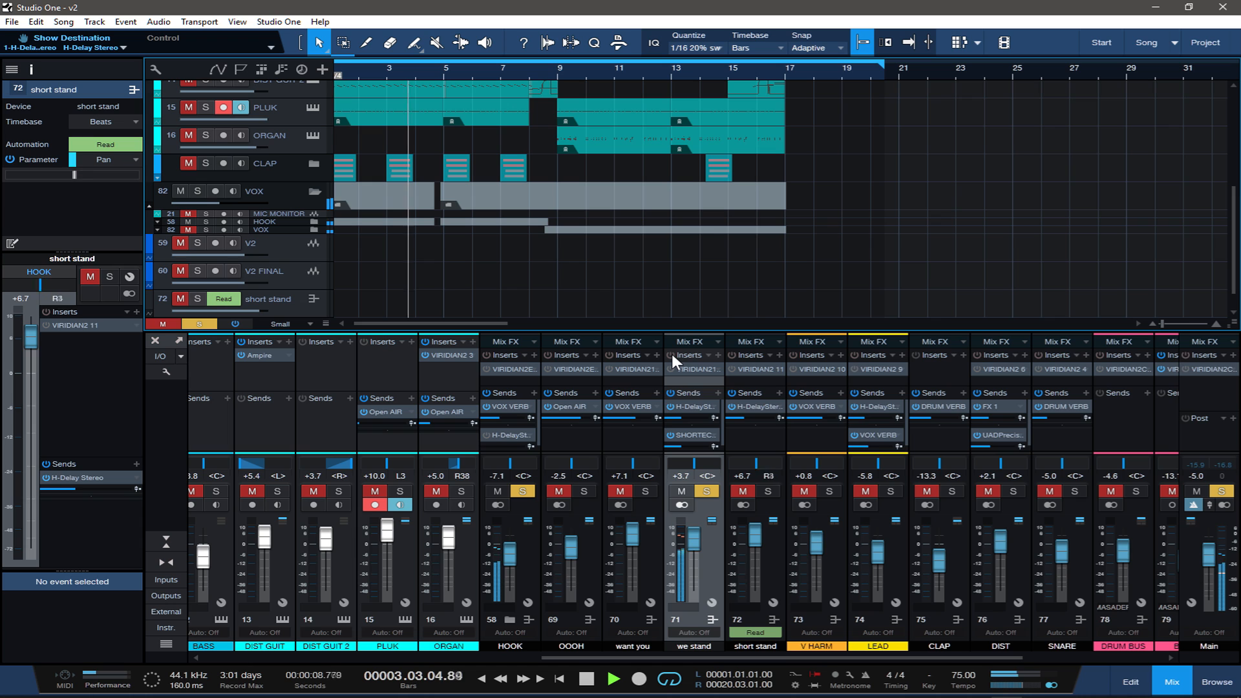
key("space")
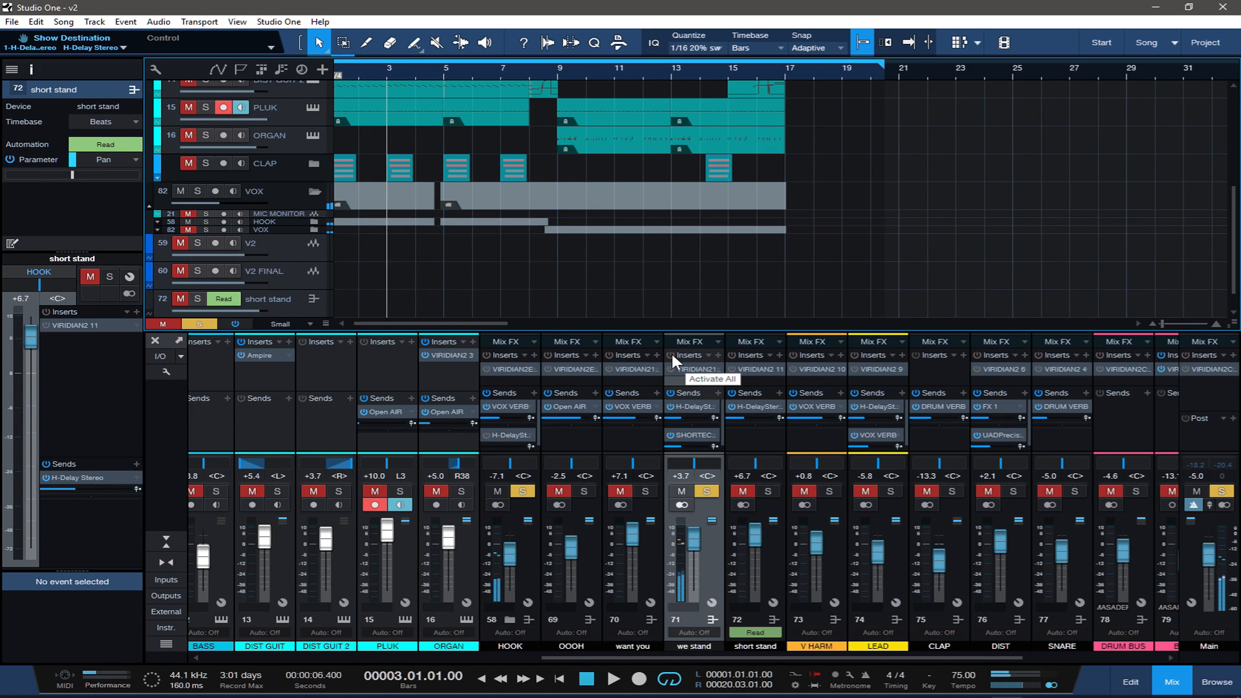
- Activate the "we stand" inserts, play the vocal while toggling the VIRIDIAN2 11 3 bypass in its window, and close the window
left_click(671, 352)
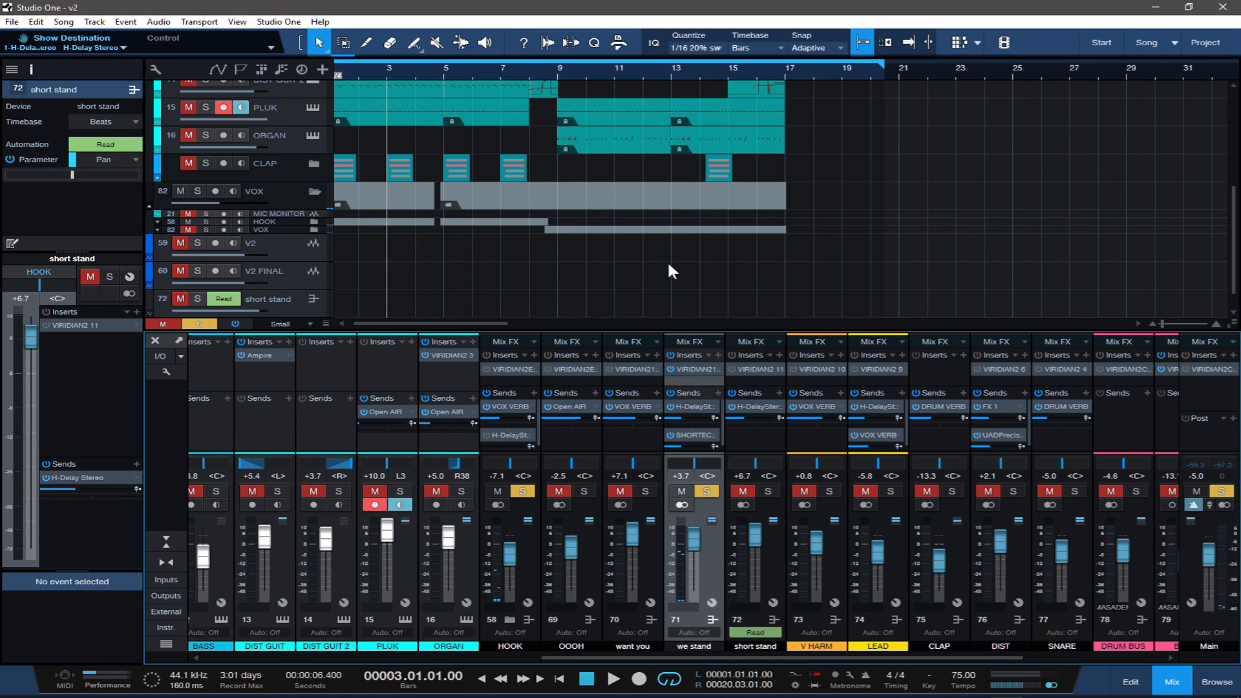
scroll(601, 208, "down", 1)
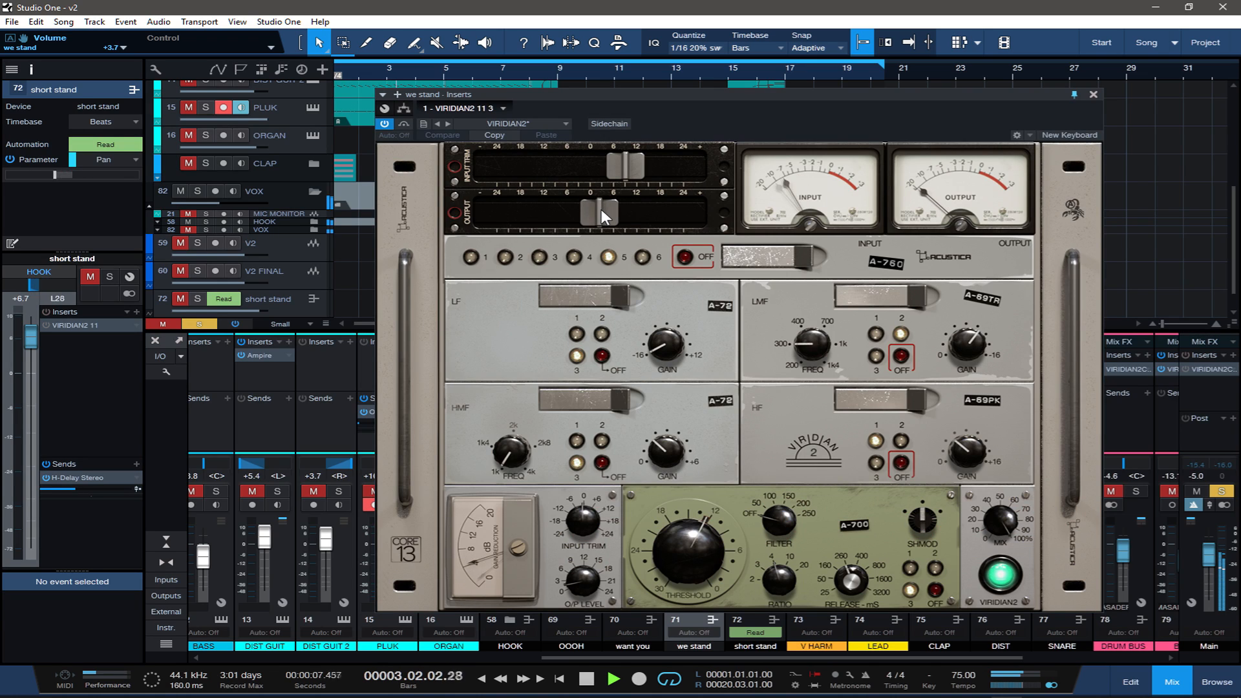
left_click(403, 123)
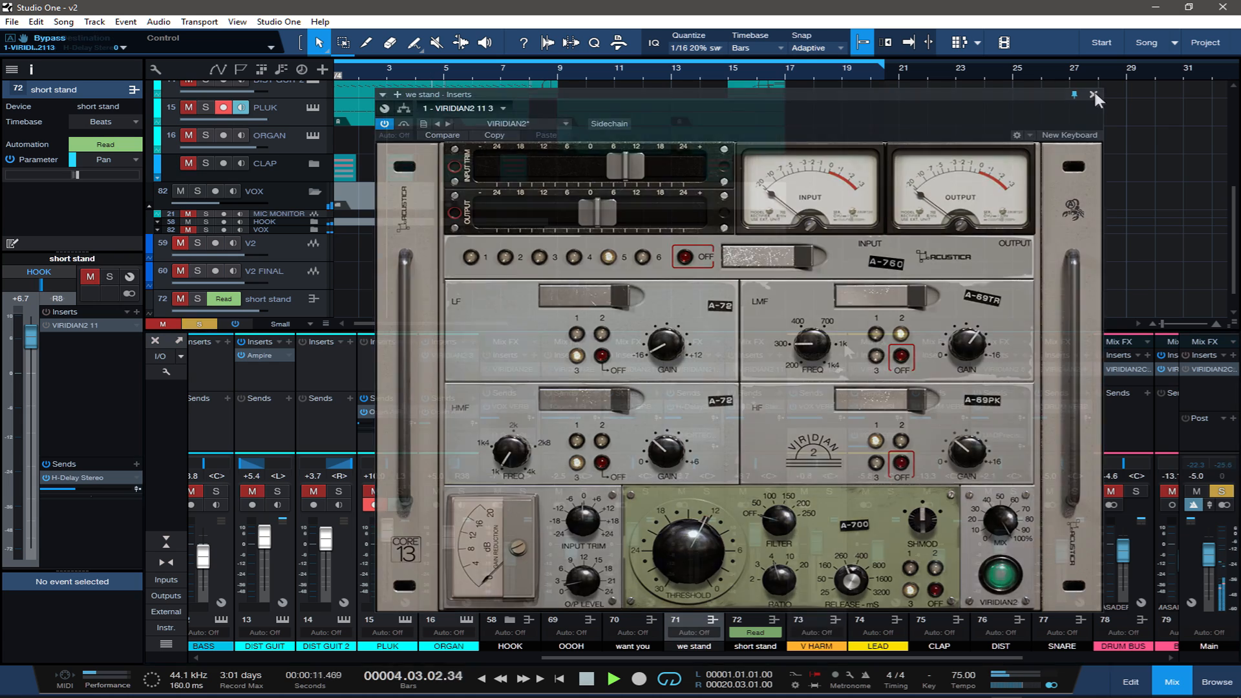
left_click(1093, 95)
key("space")
- Solo the V HARM channel, play it from bar 9 with its inserts bypassed and activated, and remove its solo
left_click(557, 69)
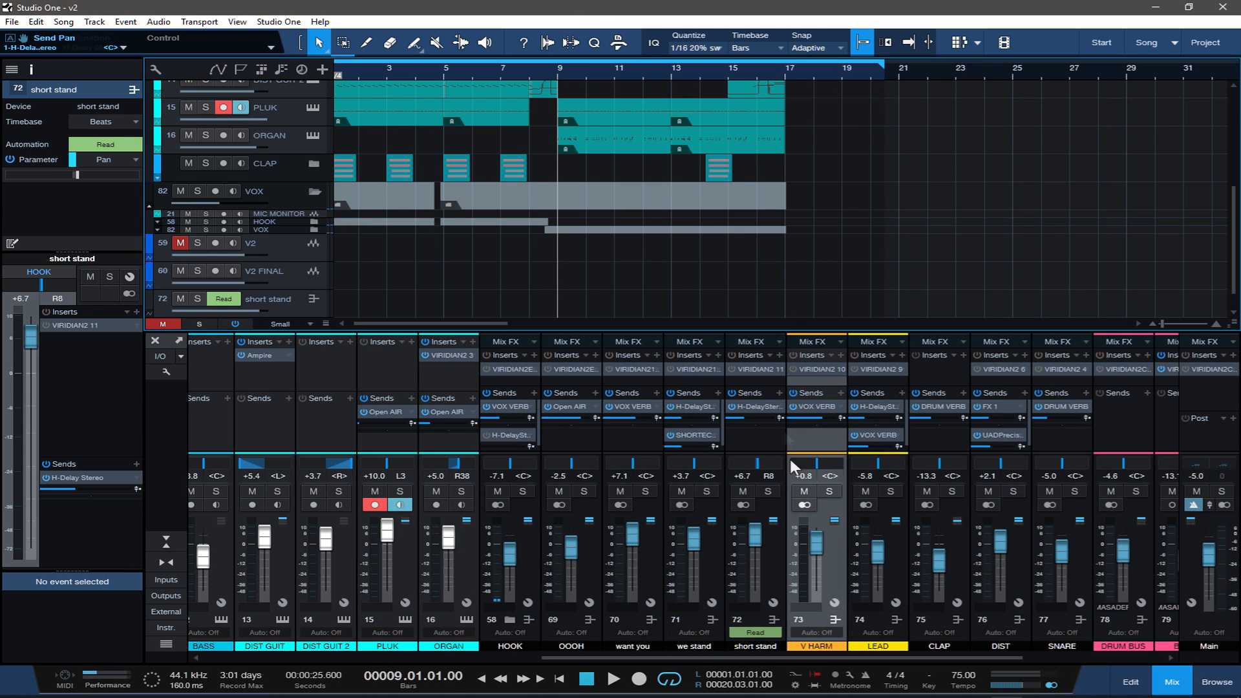
left_click(829, 491)
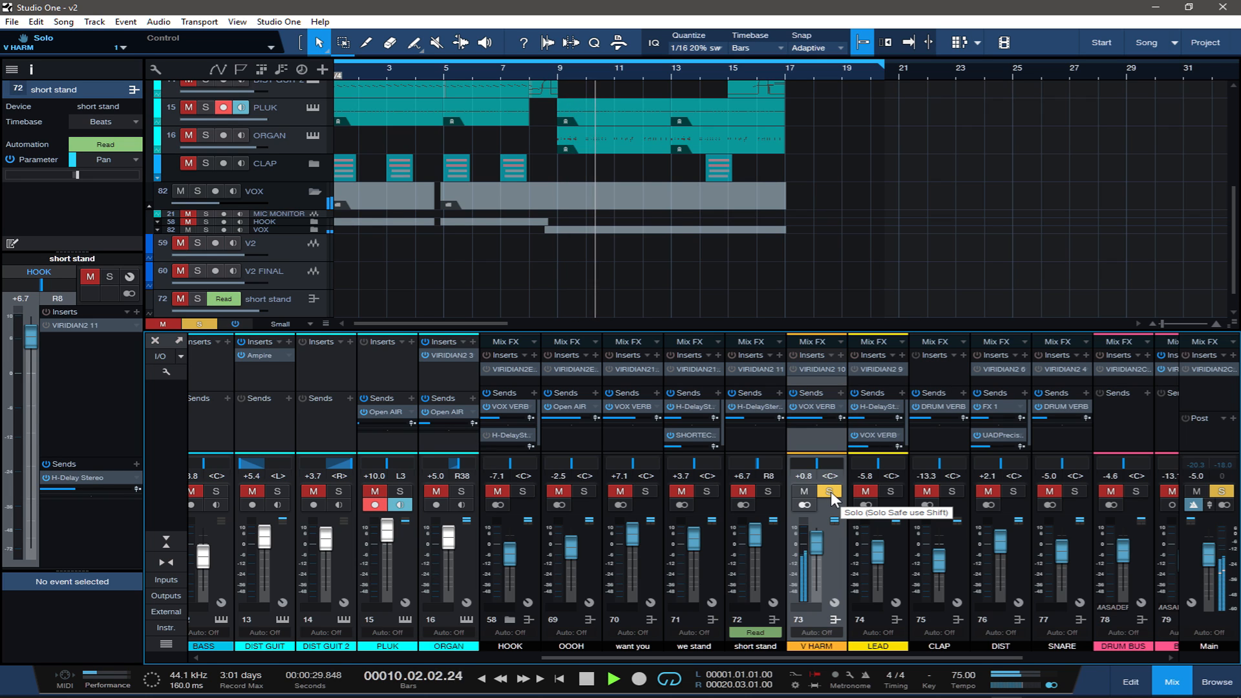
key("space")
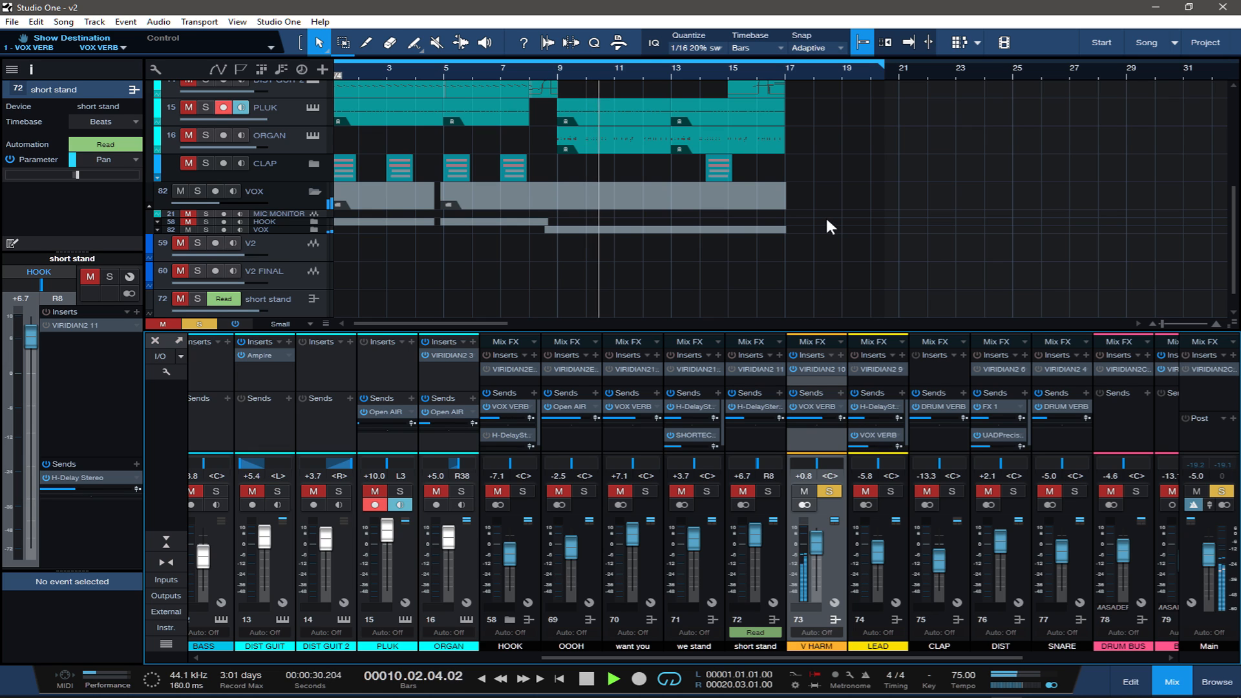
key("space")
left_click(829, 491)
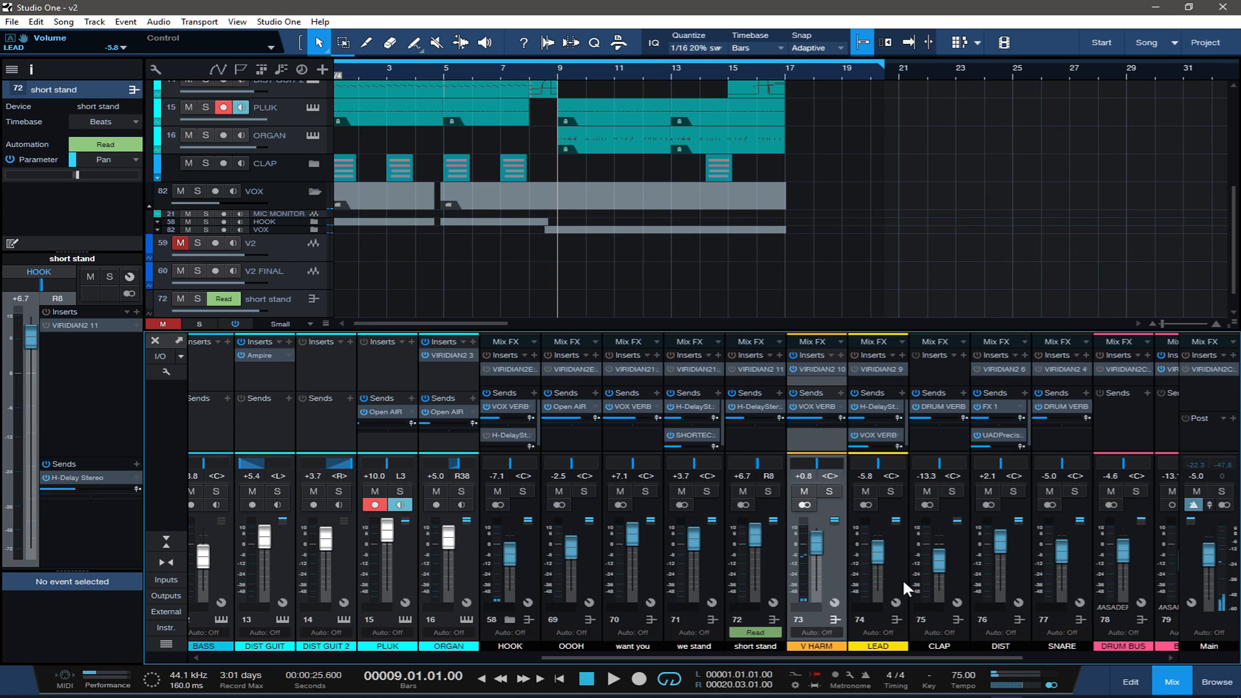
- Solo the LEAD channel and play it from around bar 9 with its VIRIDIAN2 9 insert bypassed and activated
left_click(891, 491)
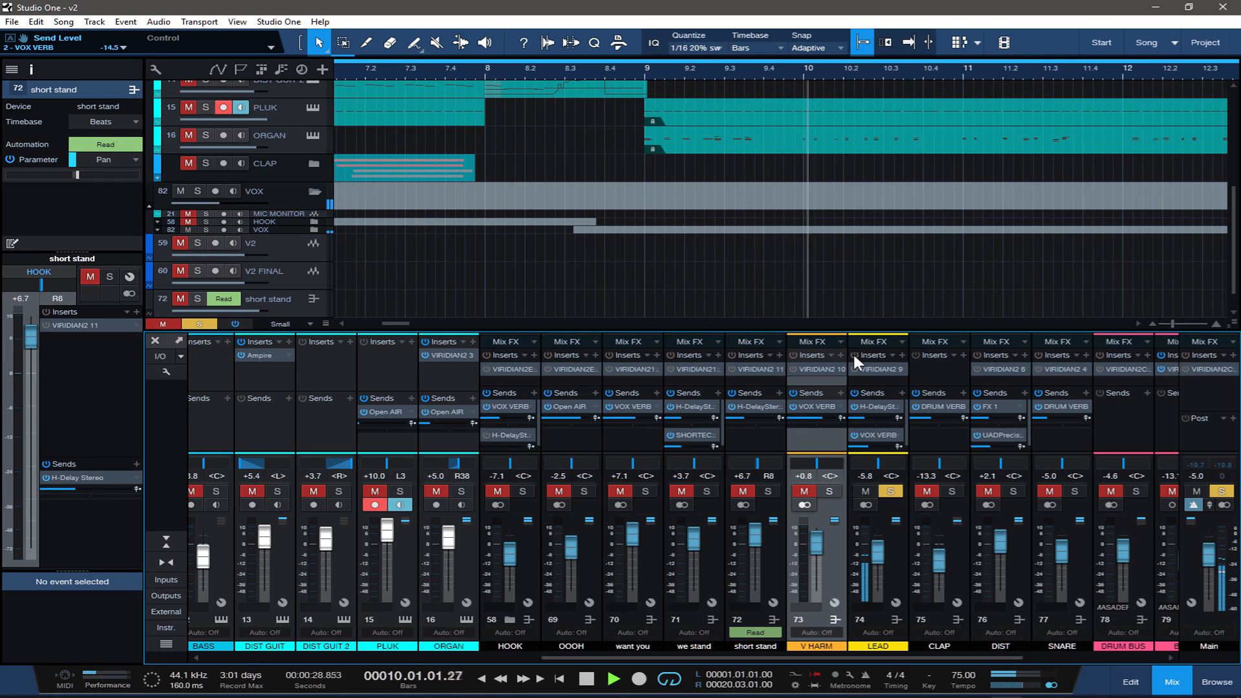
key("space")
key("space")
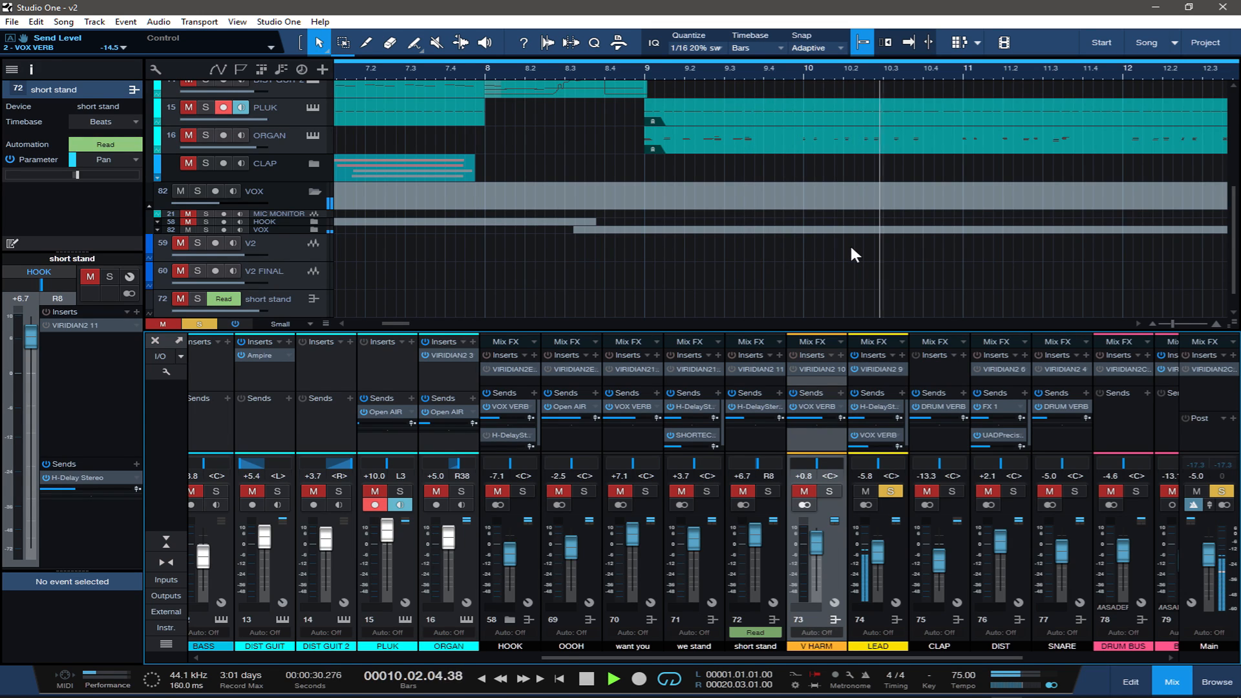
key("space")
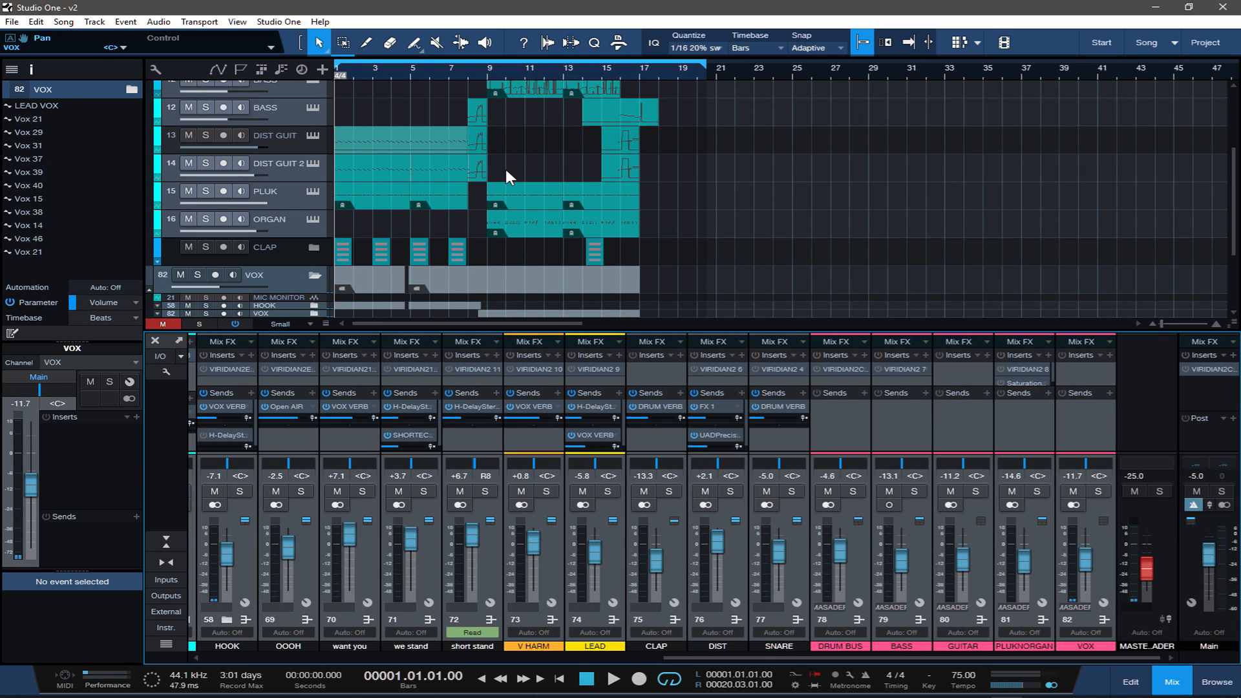
- Play the full mix from the start and again from bar 9 with the channel inserts bypassed, and stop playback
key("space")
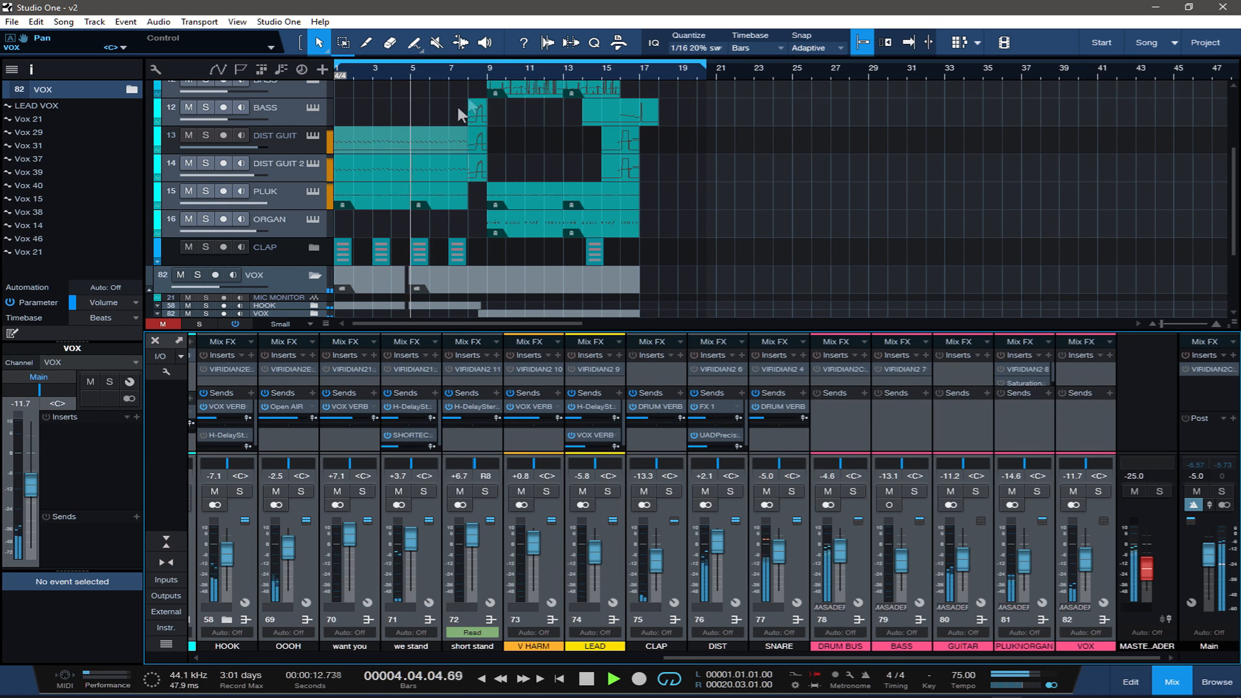
key("space")
left_click(487, 69)
key("space")
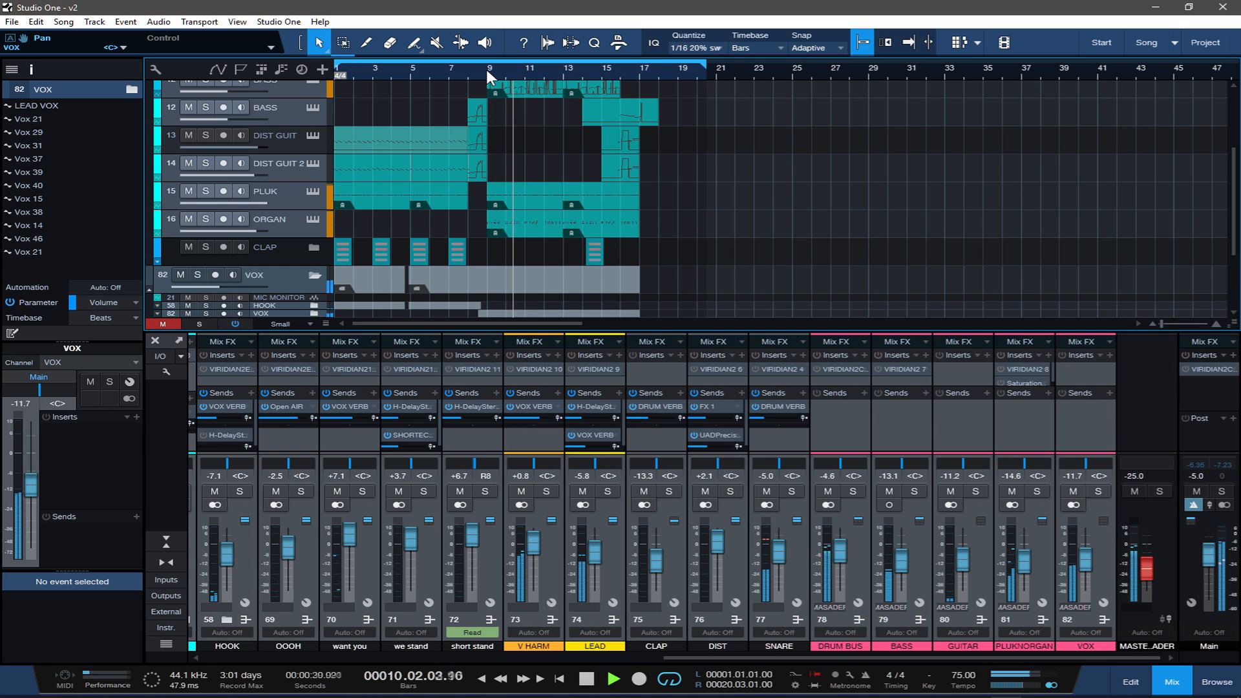
key("space")
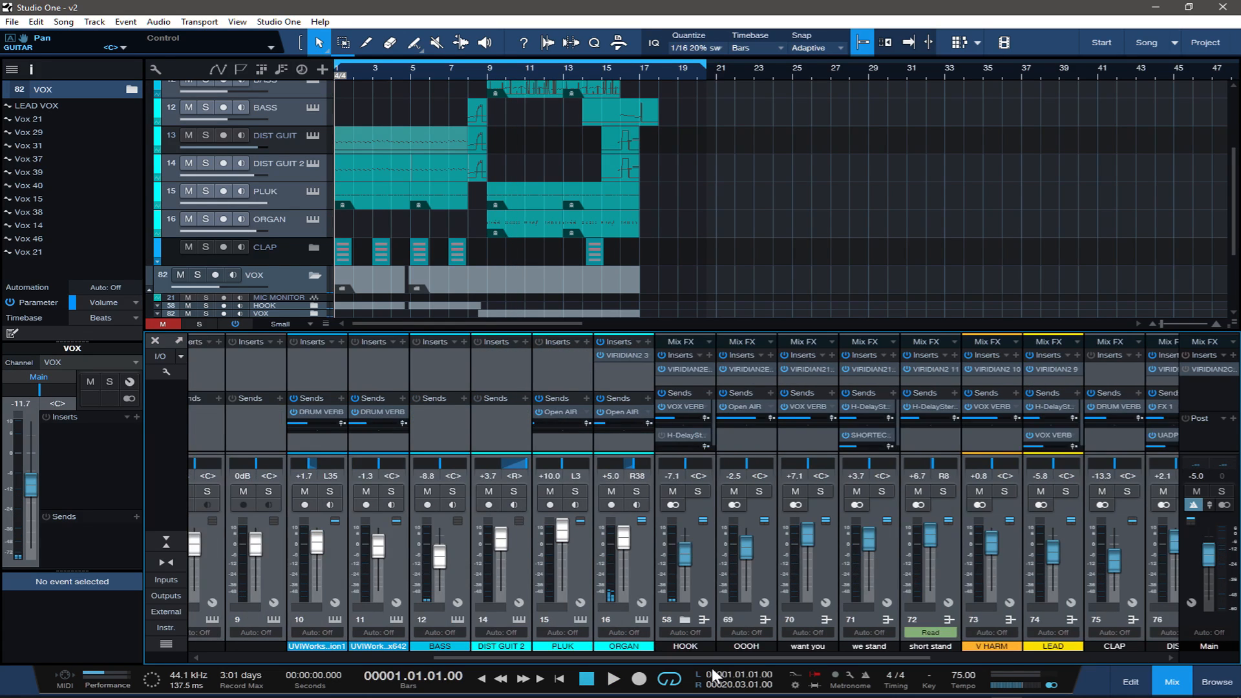
- Play the full mix from the start with the inserts active and lower the SNARE 2 channel volume to -5.0 dB
left_click_drag(710, 666, 394, 669)
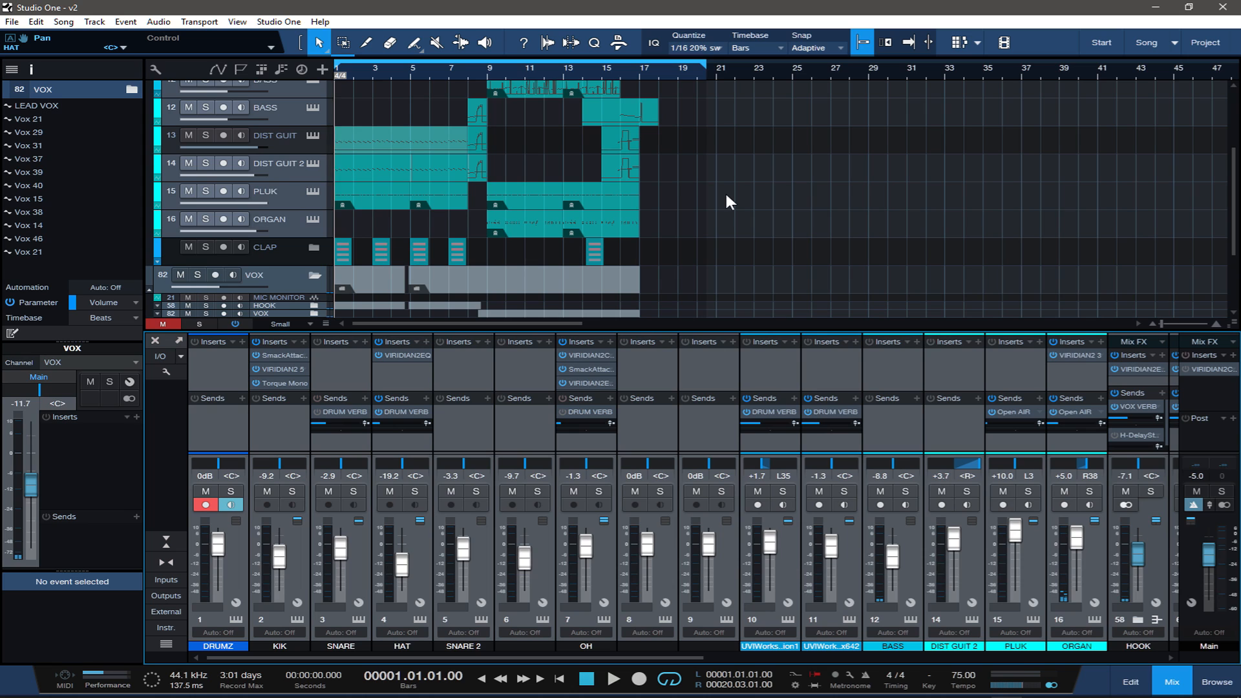
key("space")
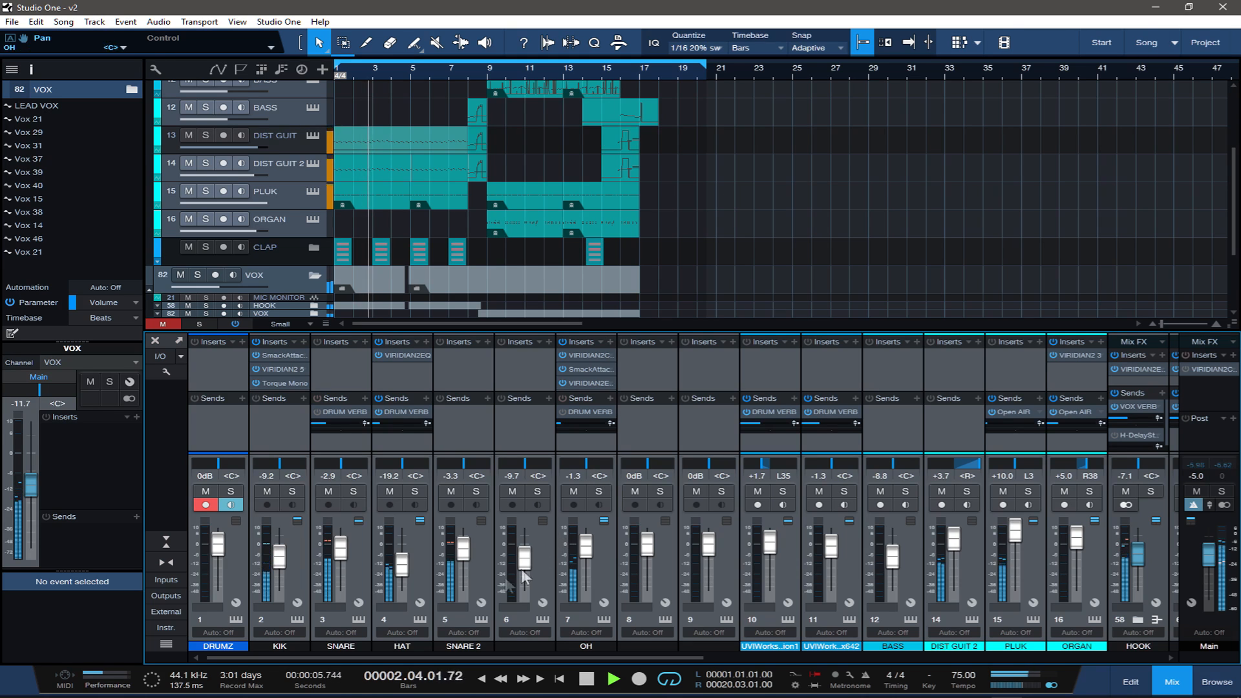
left_click(483, 574)
scroll(471, 550, "down", 1)
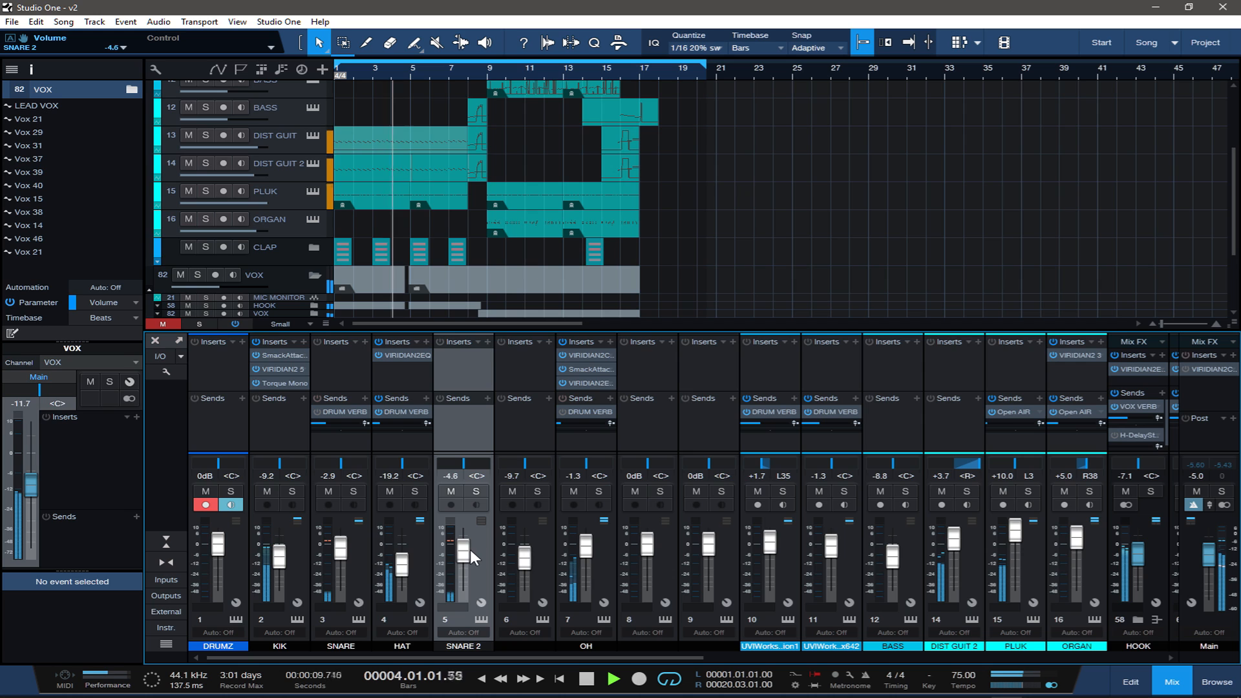
scroll(470, 549, "down", 1)
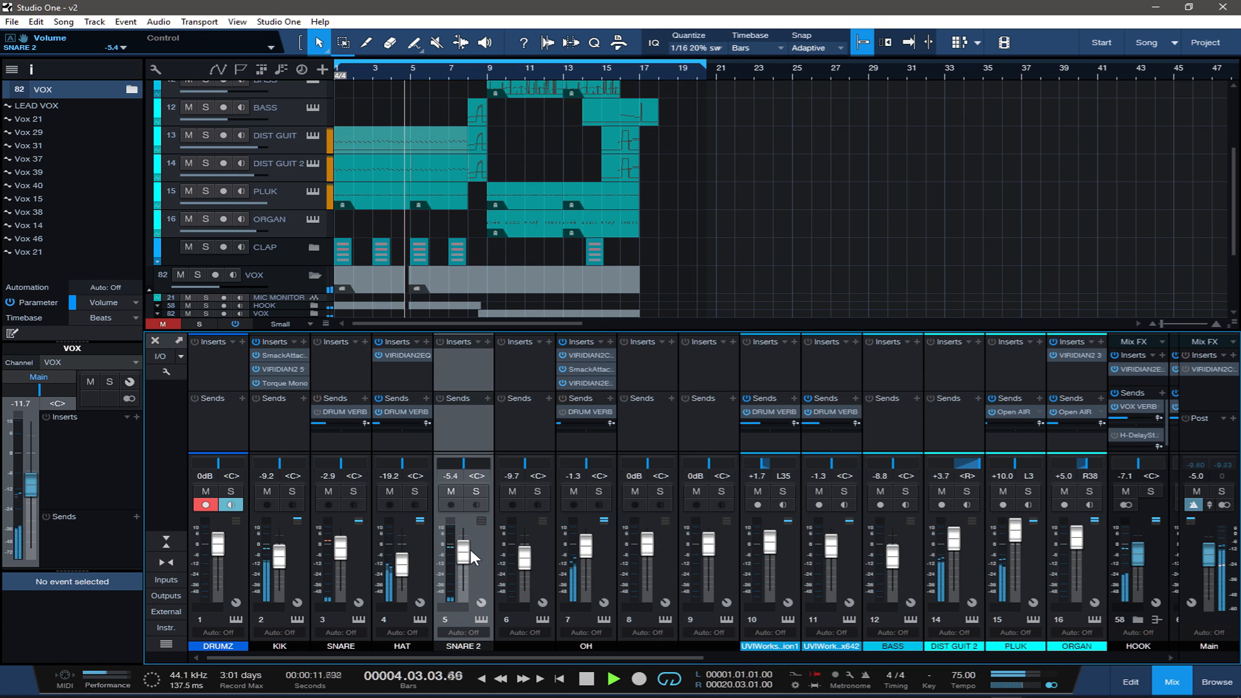
scroll(470, 550, "up", 1)
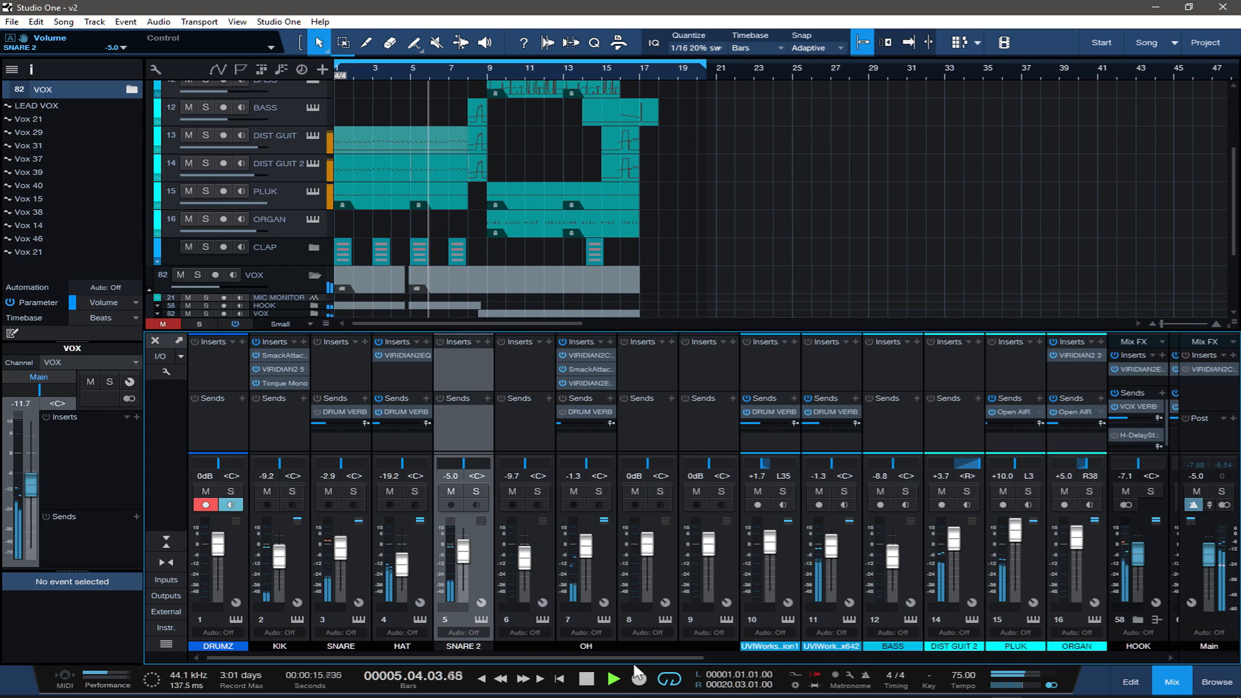
- Lower the SNARE bus volume to -6.3 dB while the full mix keeps playing with its inserts active
scroll(636, 663, "down", 5)
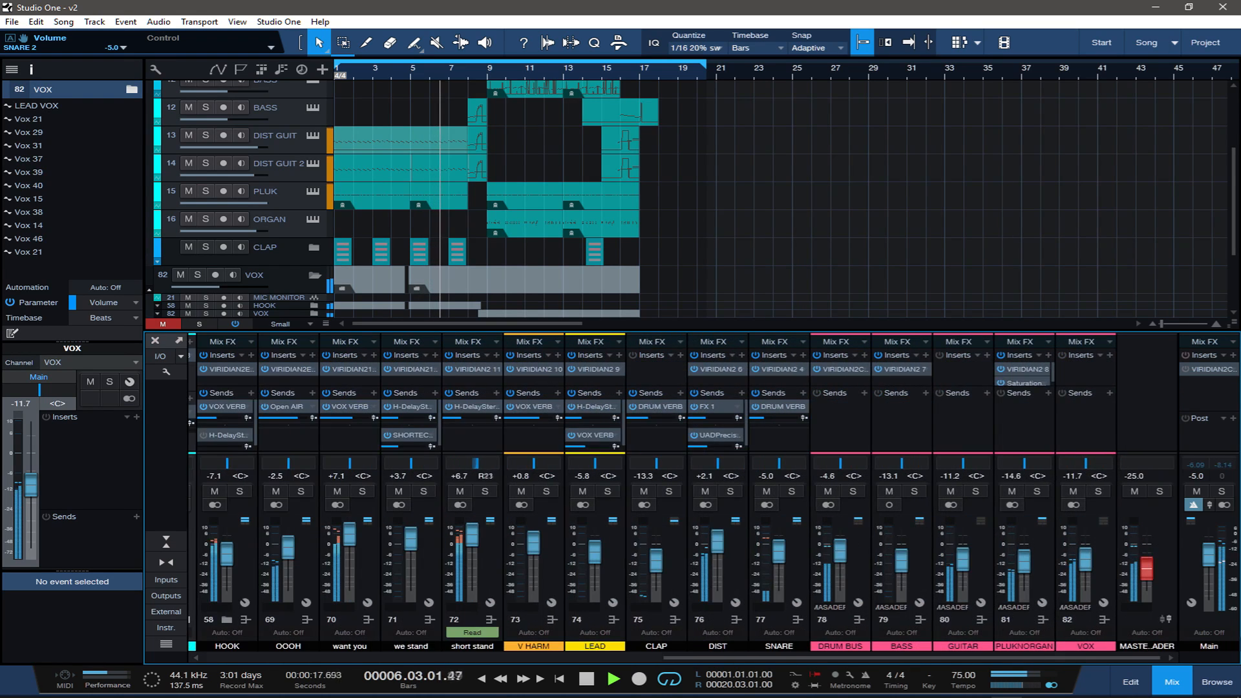
scroll(782, 537, "down", 2)
scroll(783, 536, "down", 1)
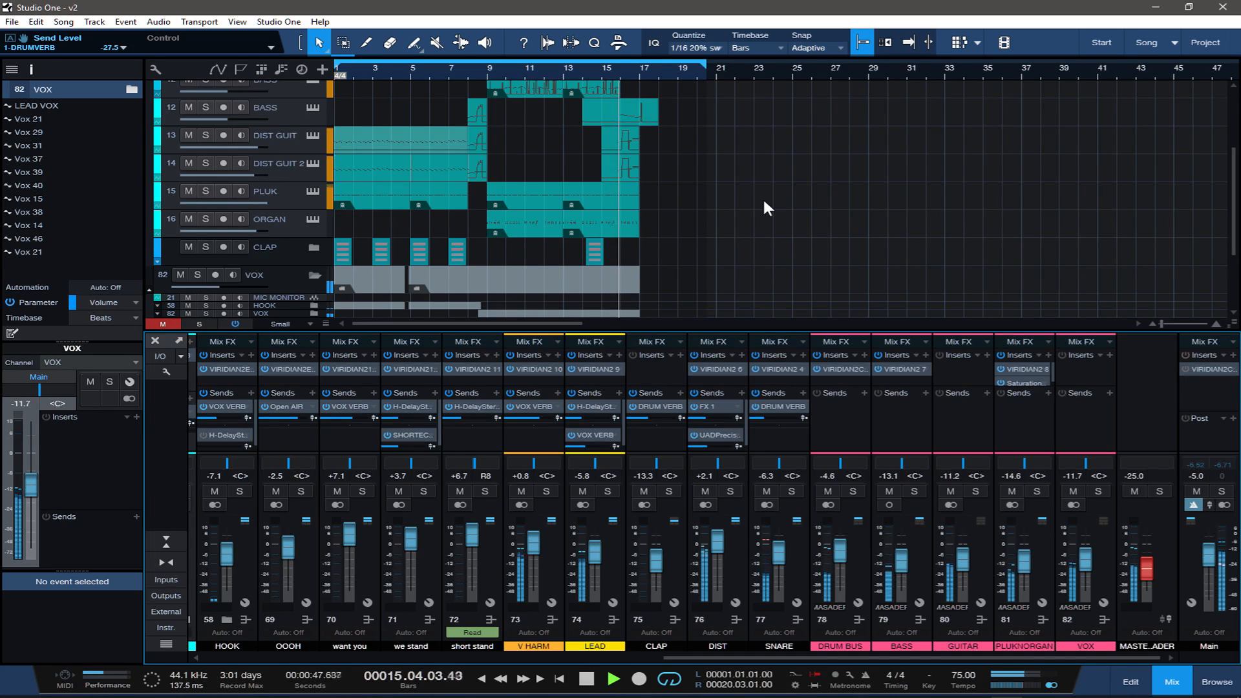
left_click(1079, 644)
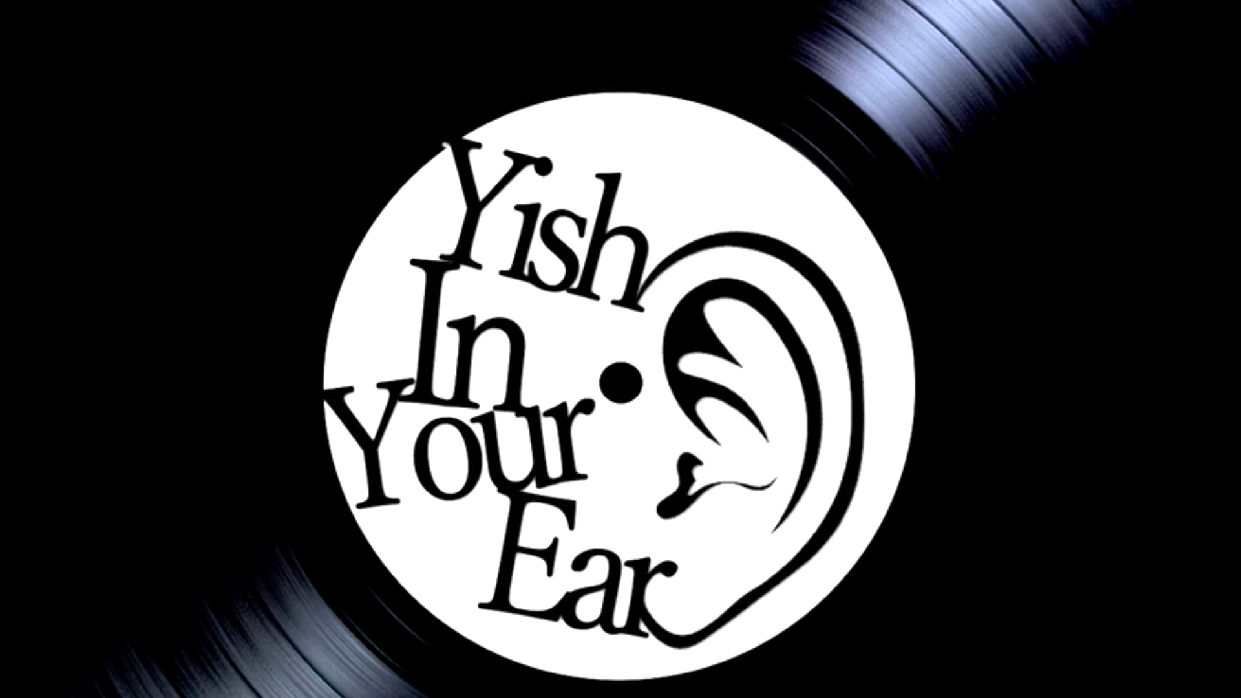